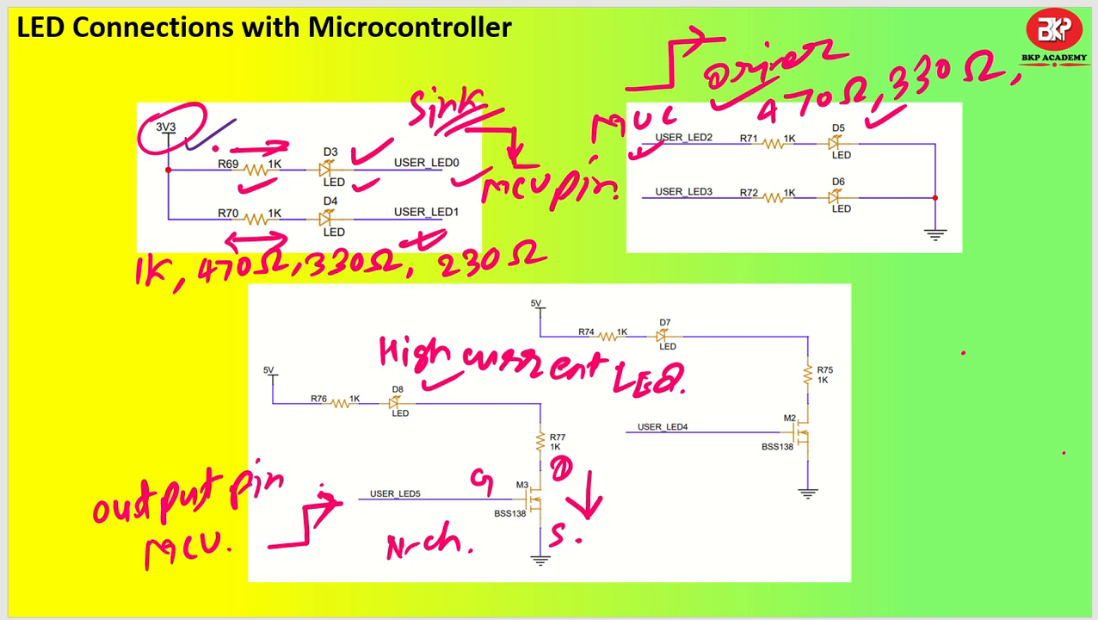
Step: Switch from the slide to the PSpice for TI schematic of the MSPM0L1105 project
mouse_move(194, 146)
mouse_down()
mouse_move(250, 71)
mouse_move(220, 91)
mouse_up()
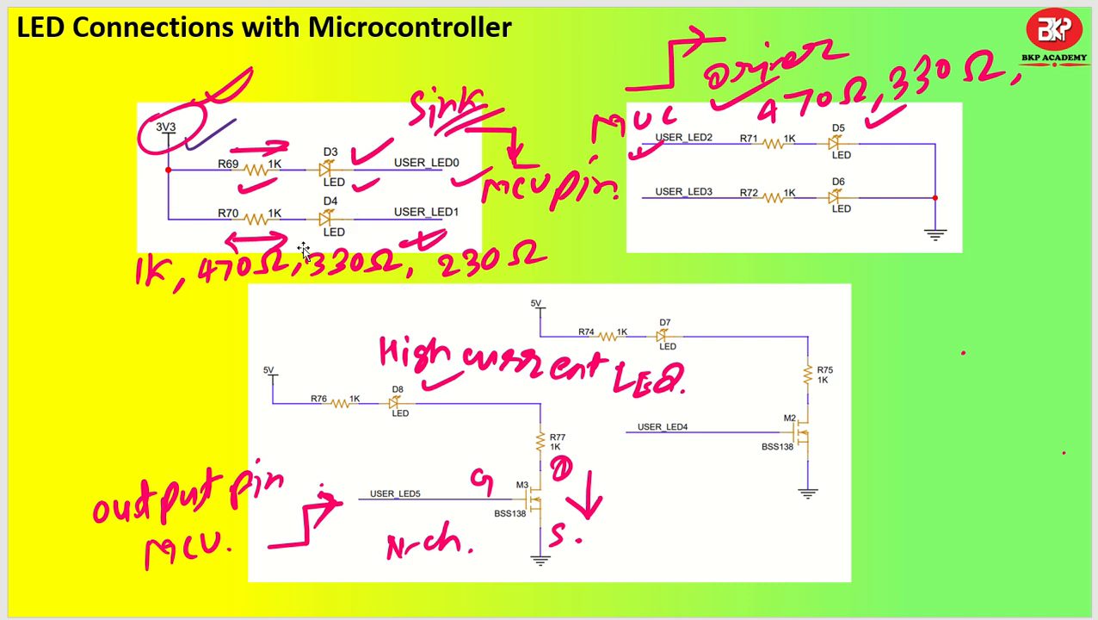
mouse_move(547, 618)
click(546, 585)
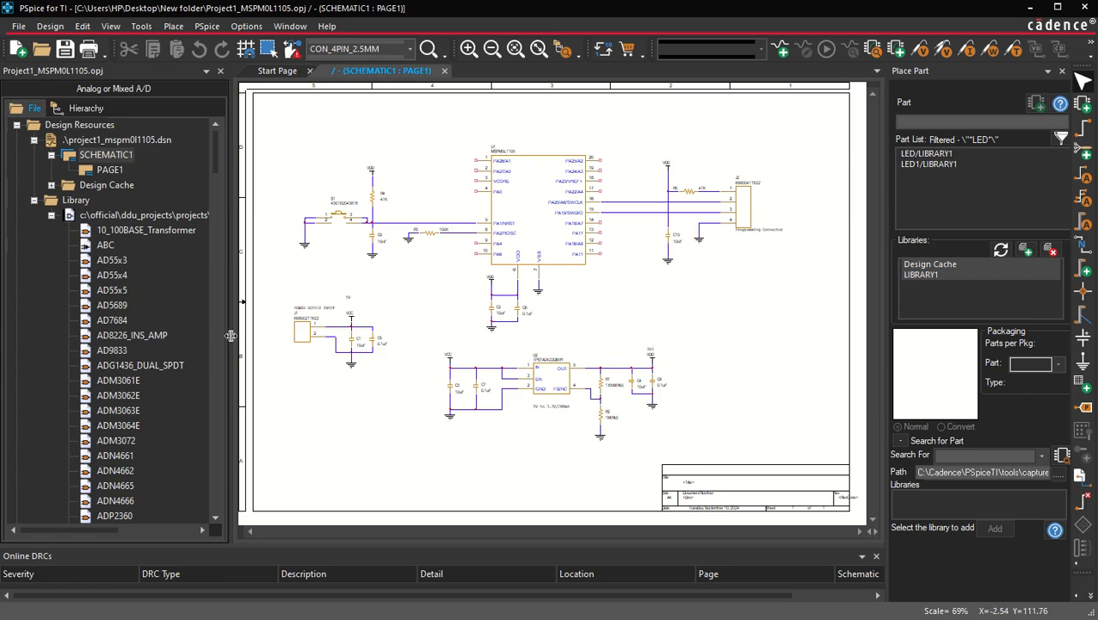
Step: Narrow the project manager pane and the Place Part panel to widen the schematic area
drag(231, 335, 176, 334)
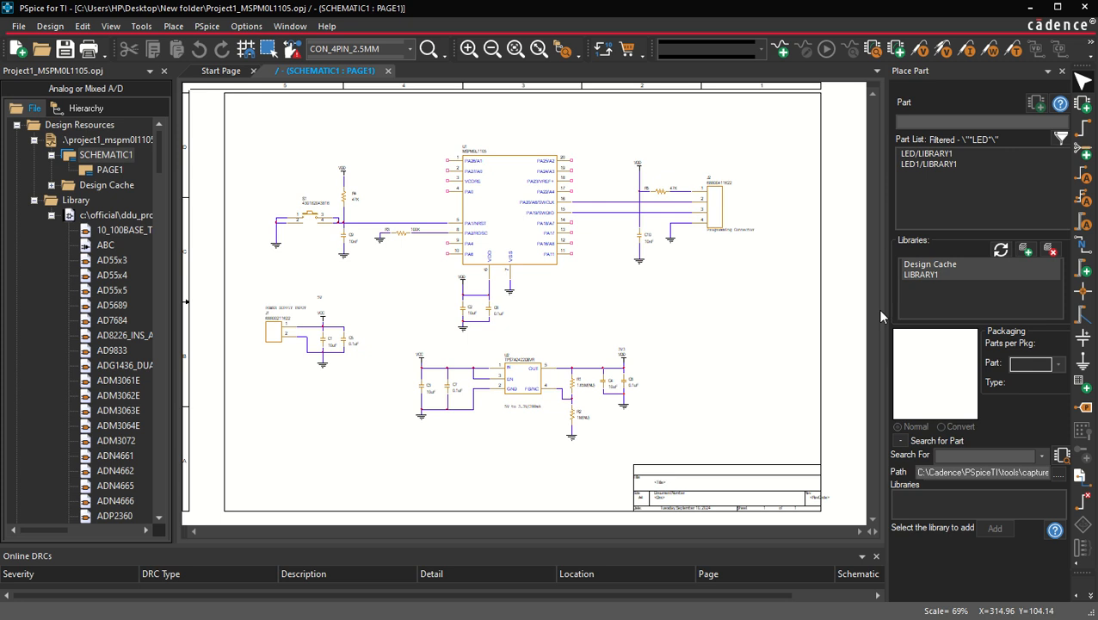
drag(880, 315, 953, 315)
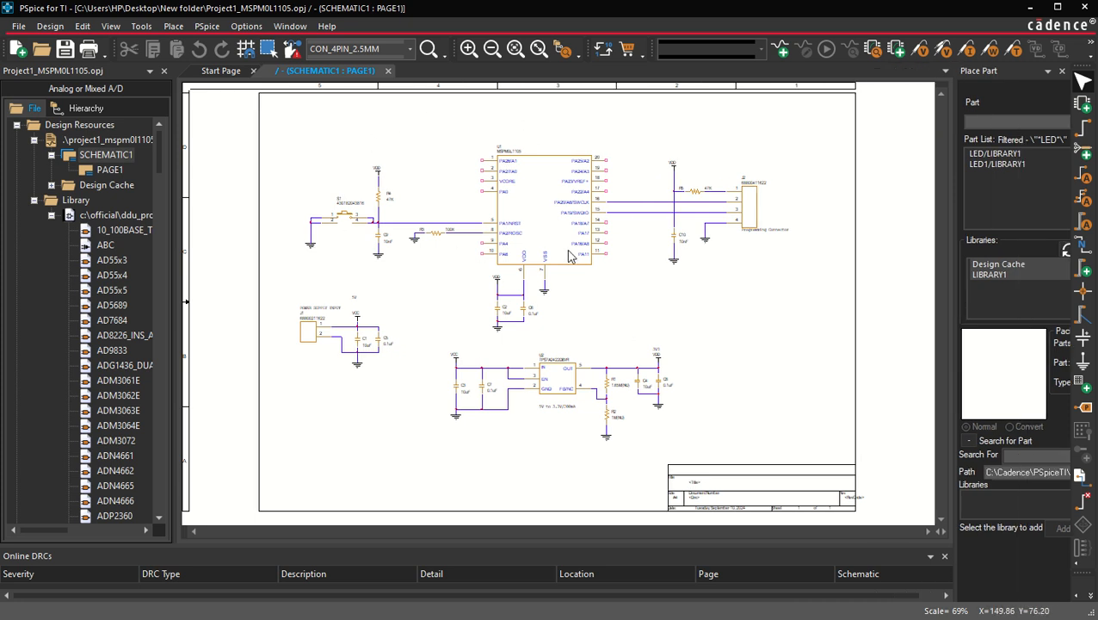
Step: Place a CAP0603 capacitor from the Design Cache left of the microcontroller's VCORE pin
scroll(568, 256, up, 2)
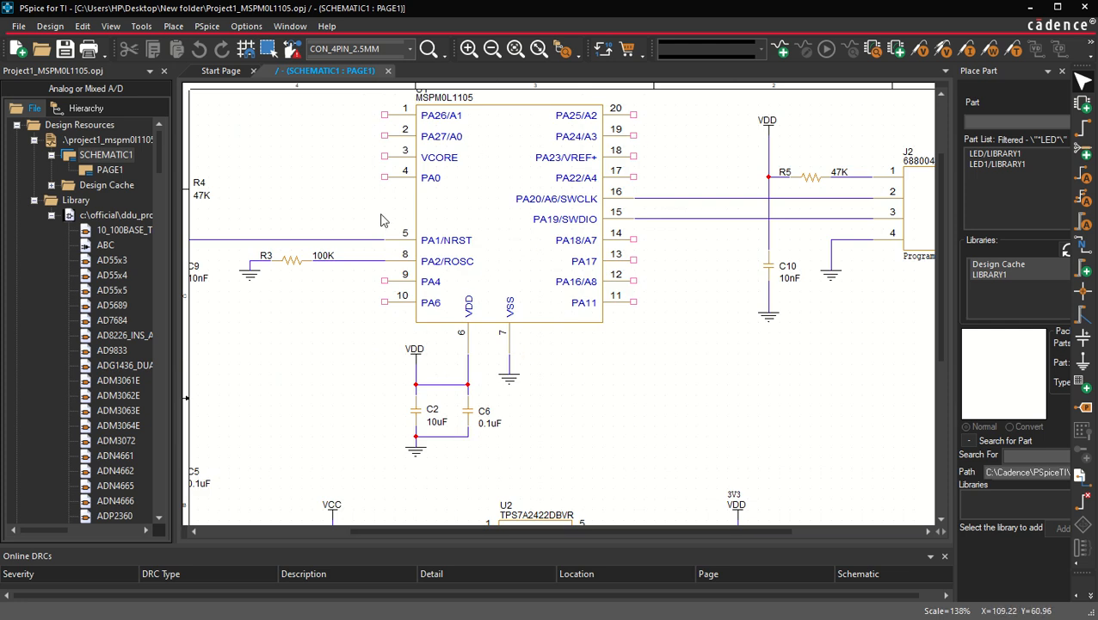
scroll(543, 330, up, 1)
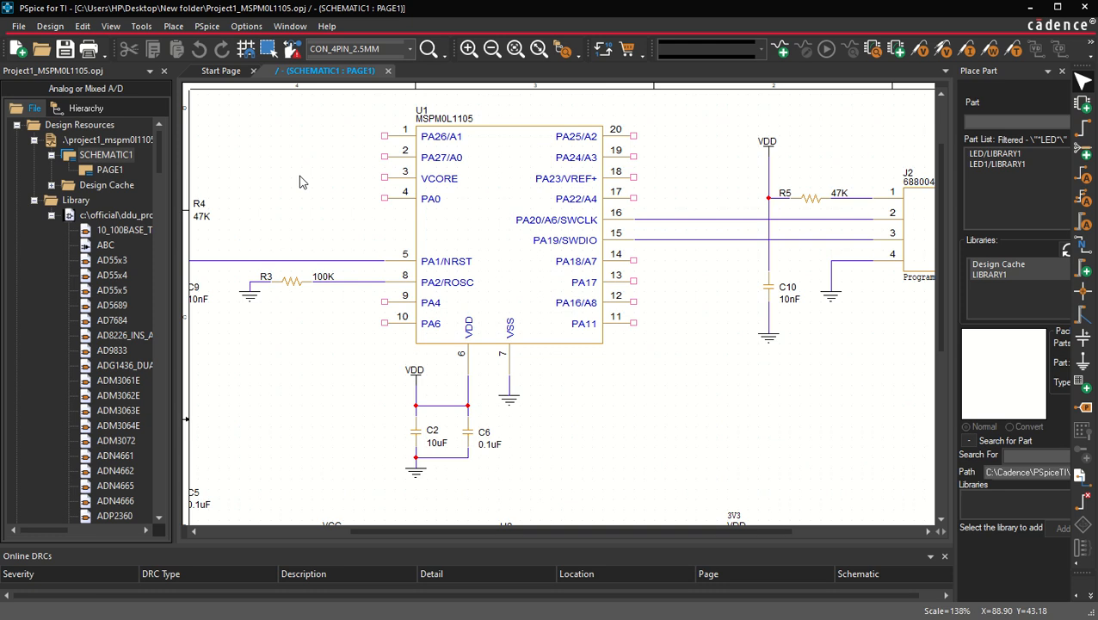
click(1081, 105)
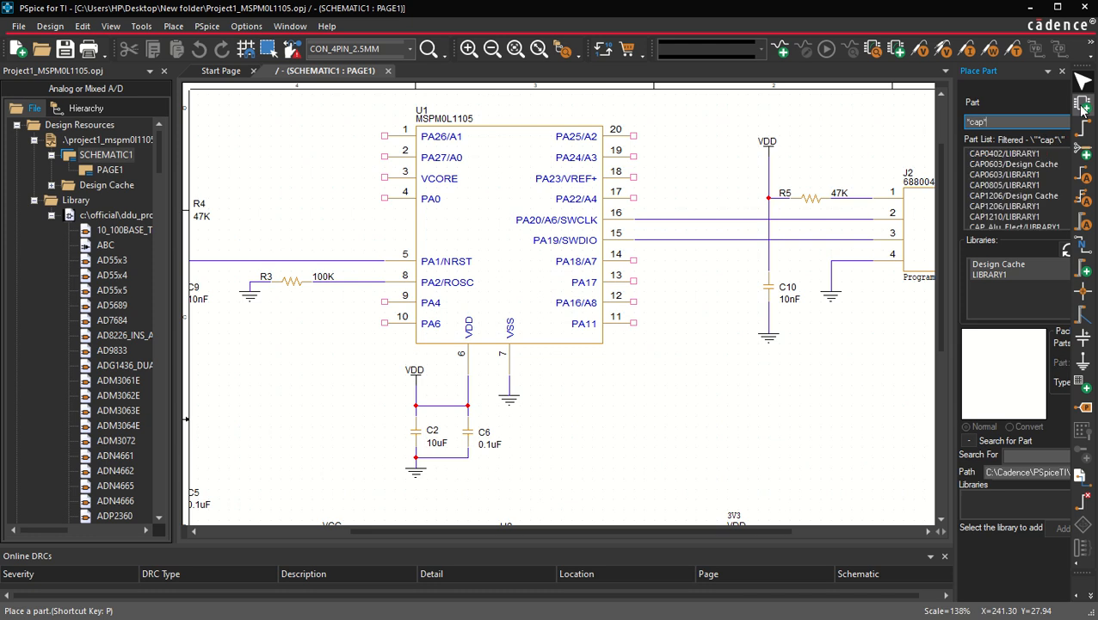
double_click(1013, 164)
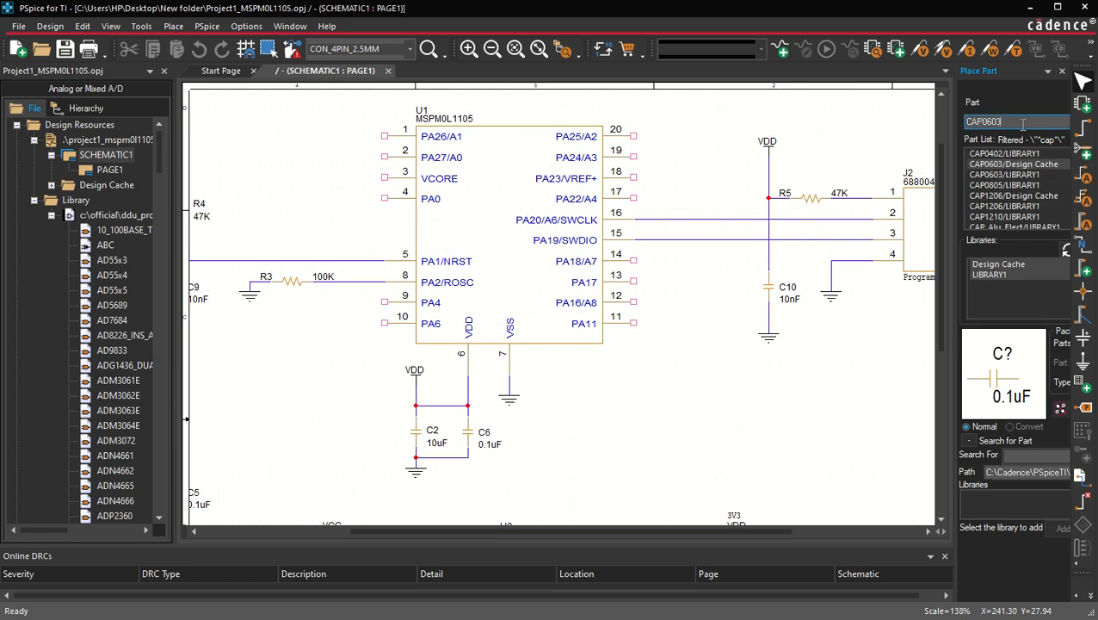
click(317, 175)
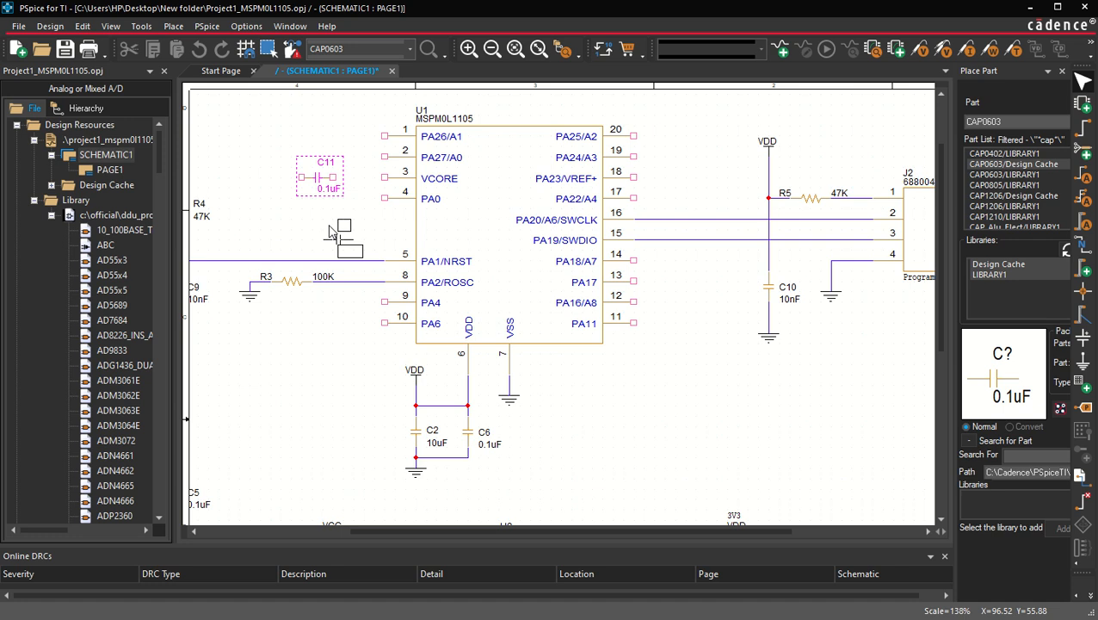
key(Escape)
Step: Set the new capacitor C11's value to 2.2uF and move it beside the VCORE pin
click(329, 188)
double_click(330, 189)
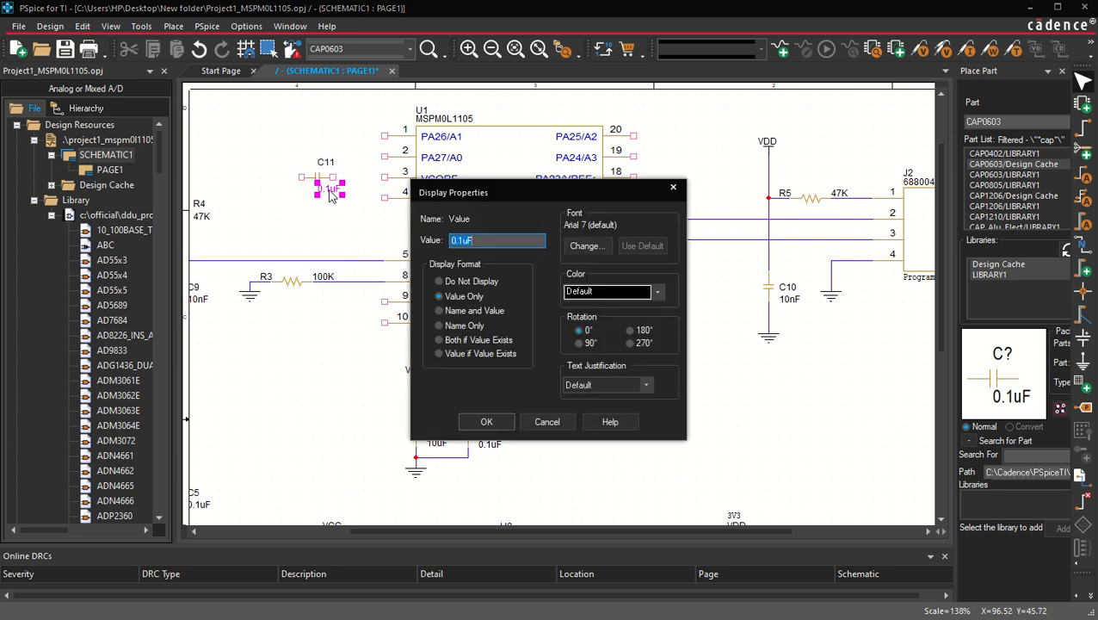
text(2.2uF)
key(Return)
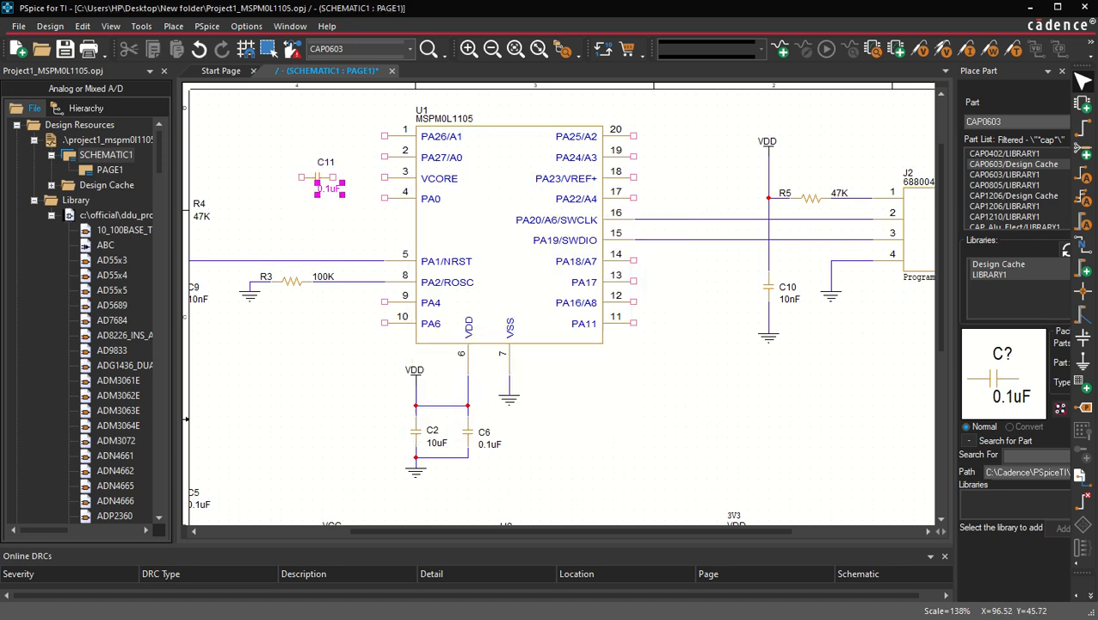
drag(329, 196, 288, 171)
click(278, 238)
Step: Copy a ground symbol next to the left end of C11
scroll(308, 207, left, 1)
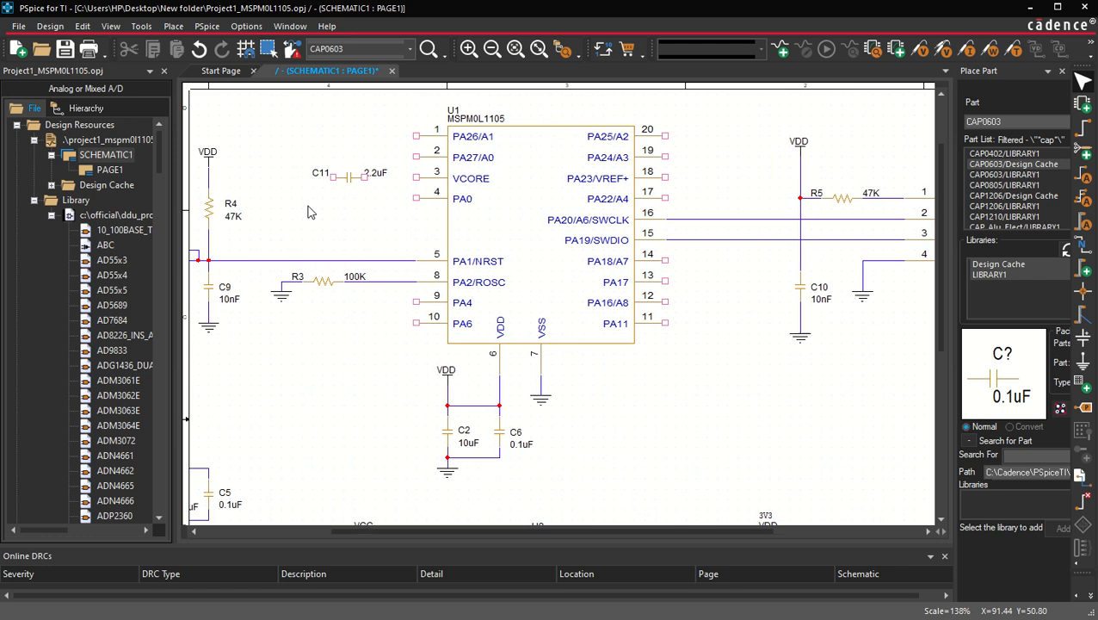
scroll(309, 210, left, 2)
scroll(308, 211, up, 1)
drag(328, 307, 338, 205)
click(359, 227)
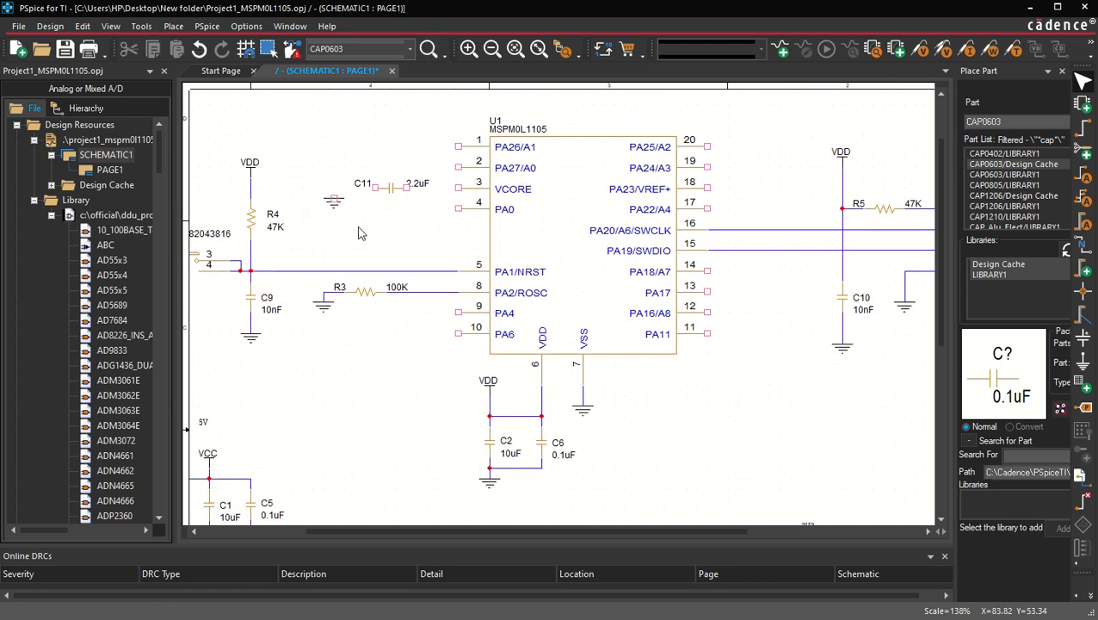
Step: Wire the ground to C11's left end and C11's right end to the VCORE pin 3
key(w)
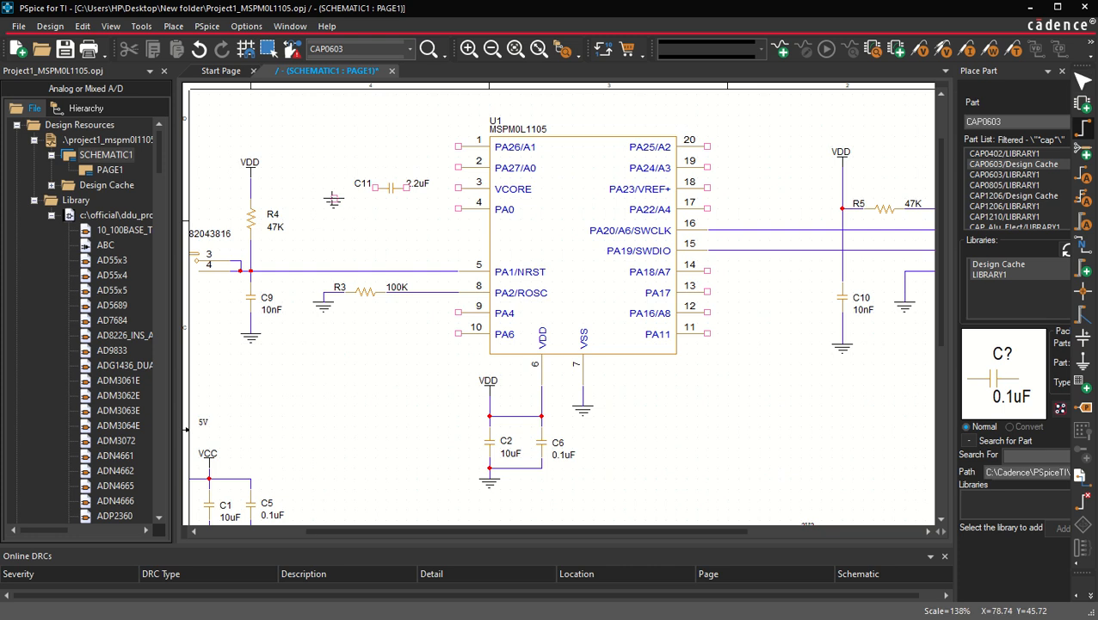
click(334, 195)
click(375, 187)
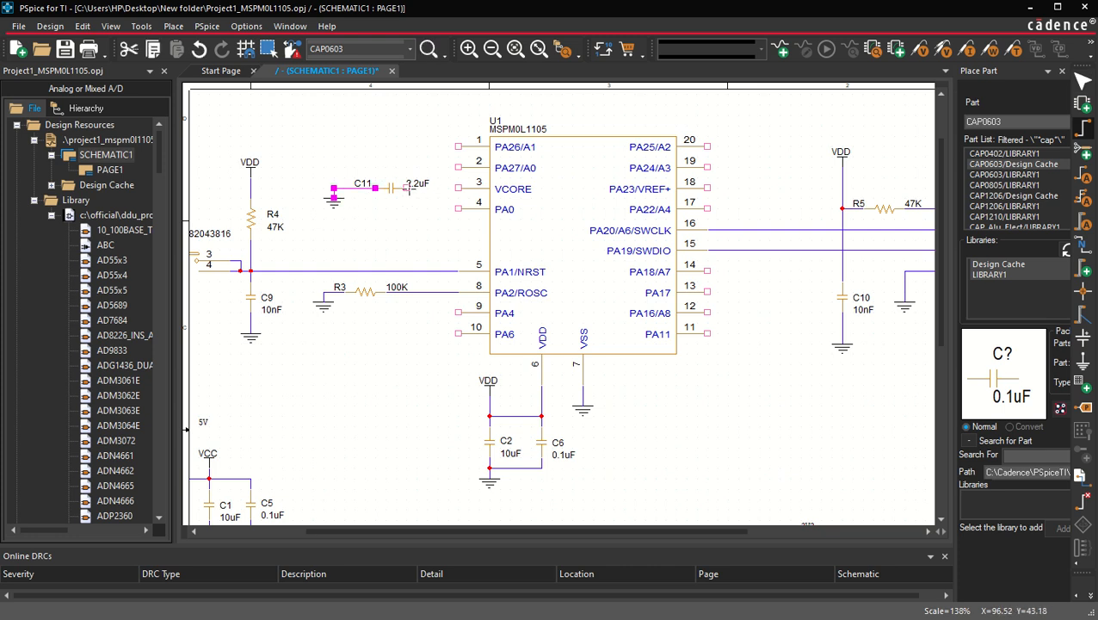
click(455, 189)
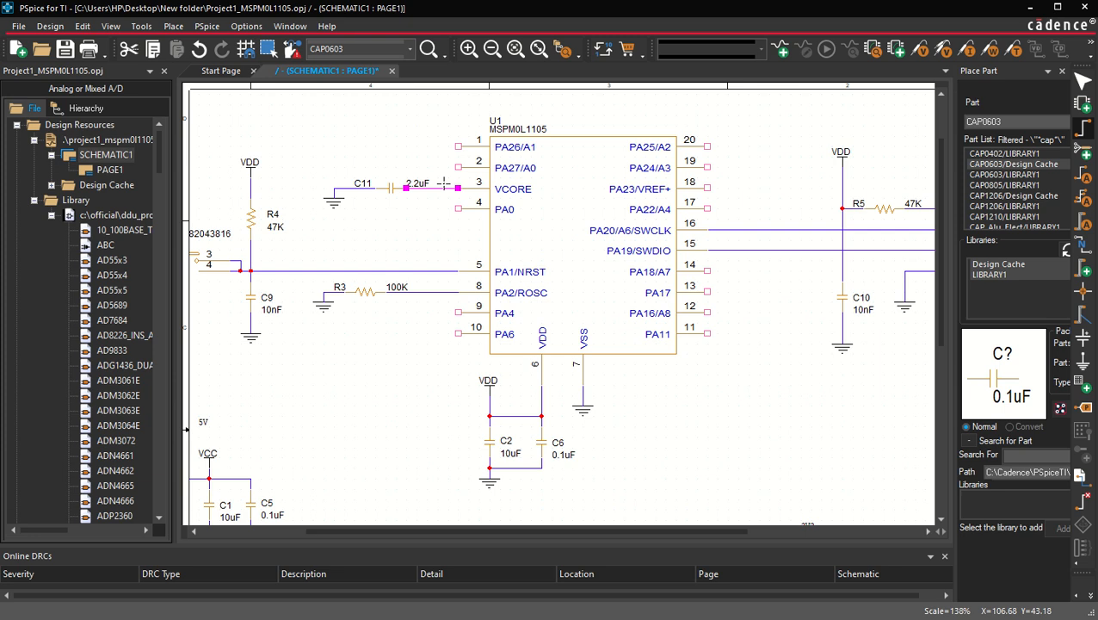
key(Escape)
click(401, 216)
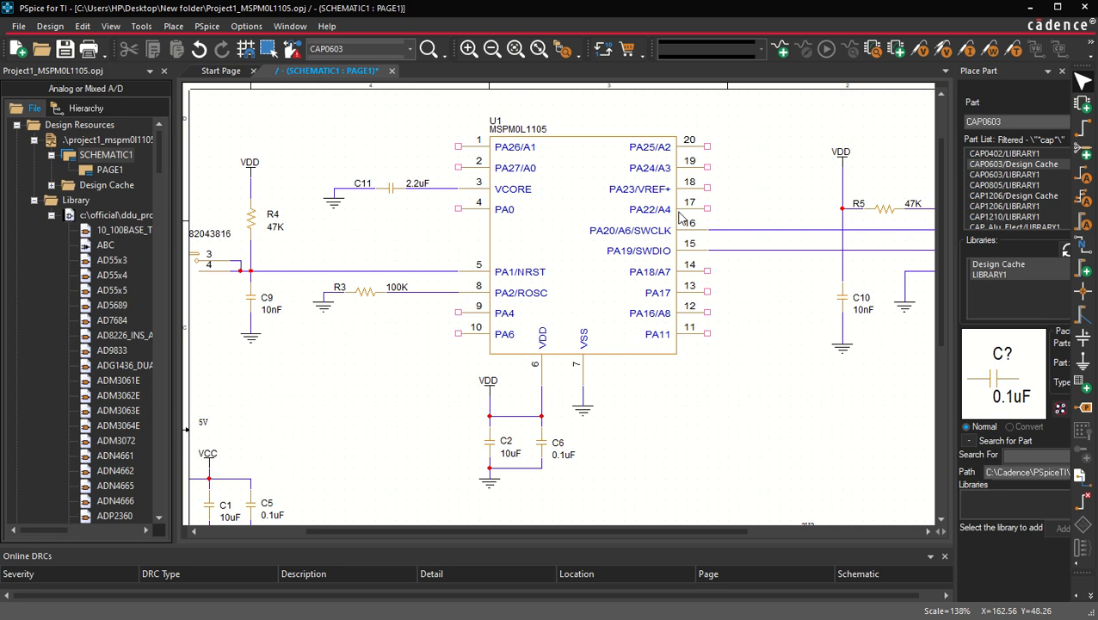
Step: Copy C11 to create a second capacitor to the right of the PA23/VREF+ pin
scroll(678, 210, right, 1)
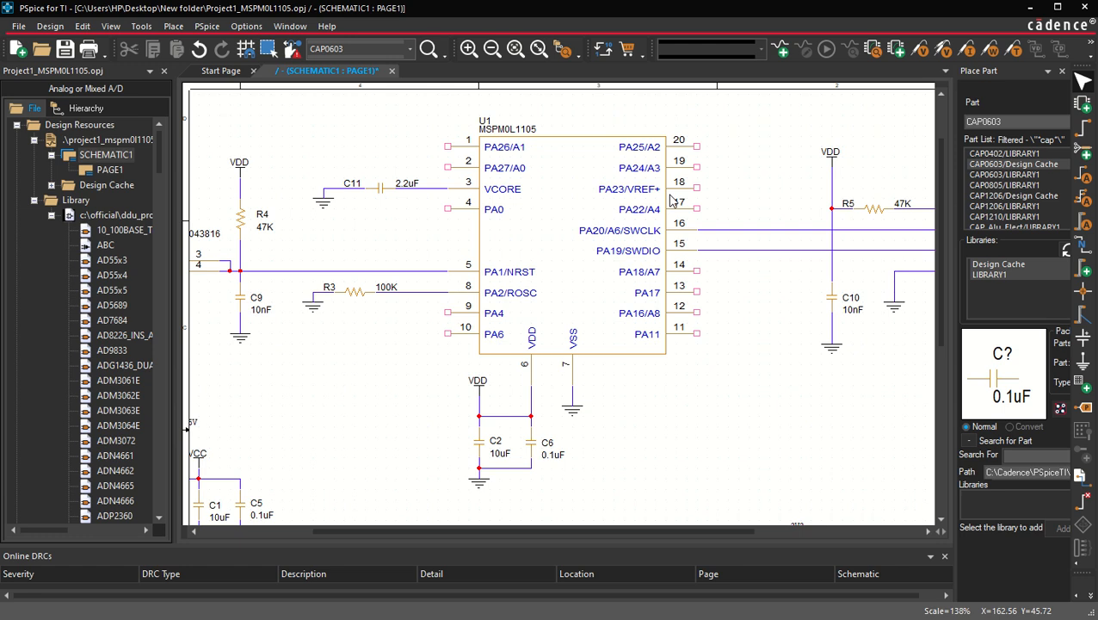
click(382, 194)
drag(381, 194, 751, 192)
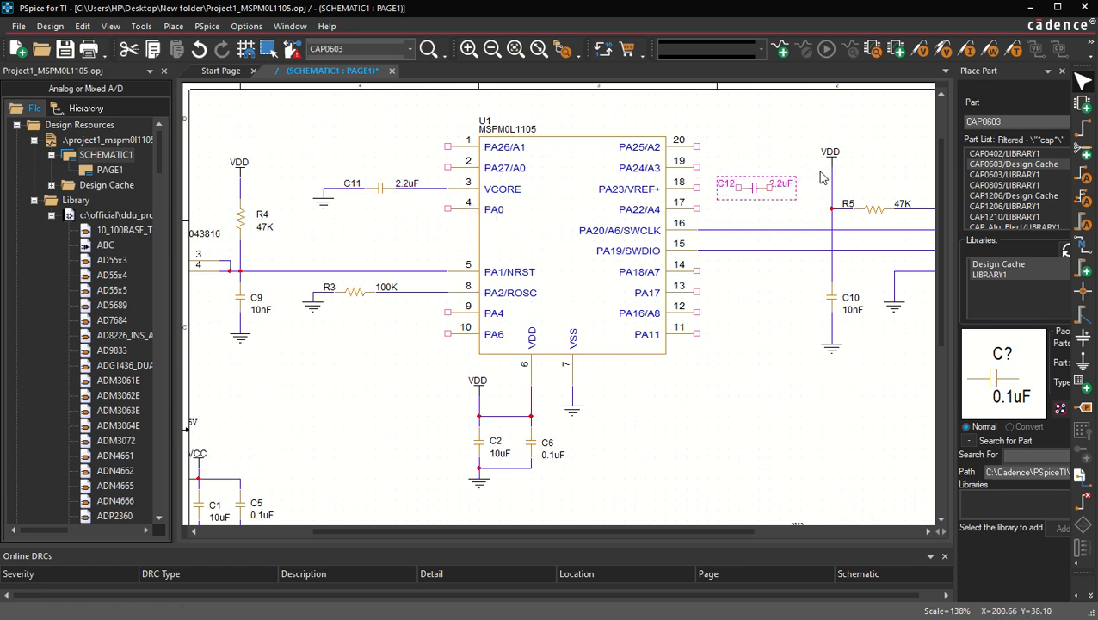
Step: Set the new capacitor C12's value to 0.1uF
scroll(786, 193, up, 1)
double_click(782, 196)
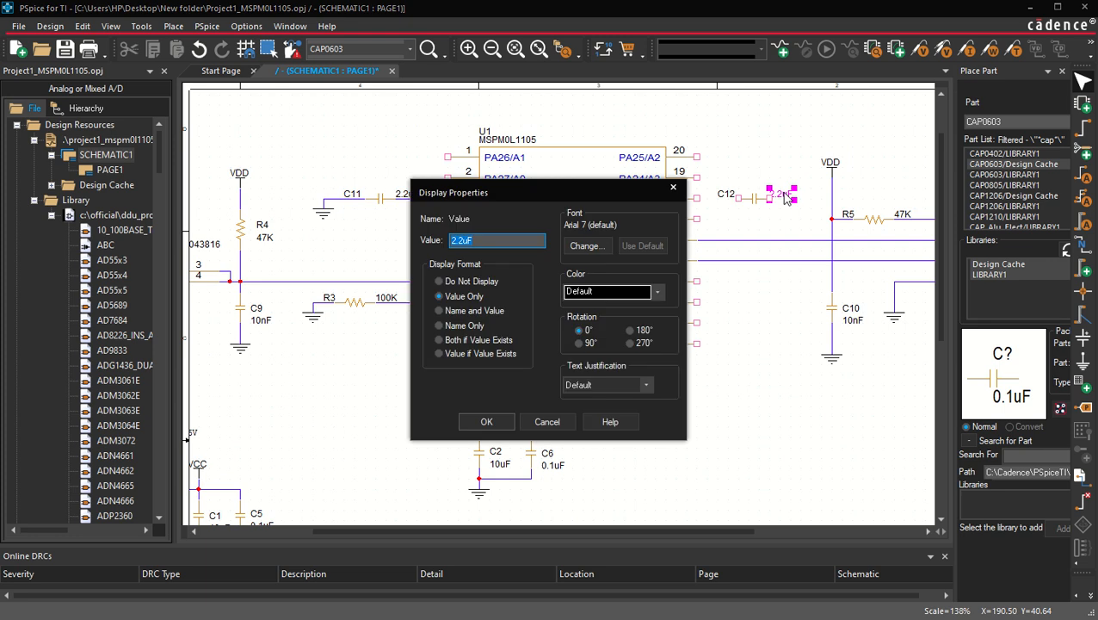
text(0.1uF)
key(Return)
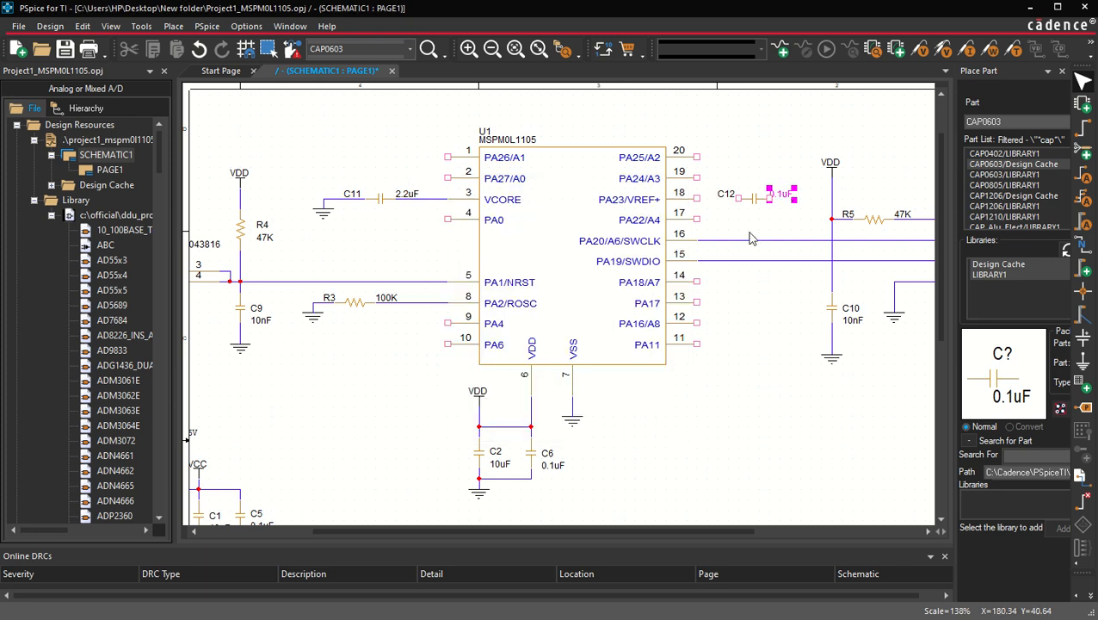
Step: Copy C10's ground symbol and place it at the right end of C12
click(831, 365)
key(ctrl+c)
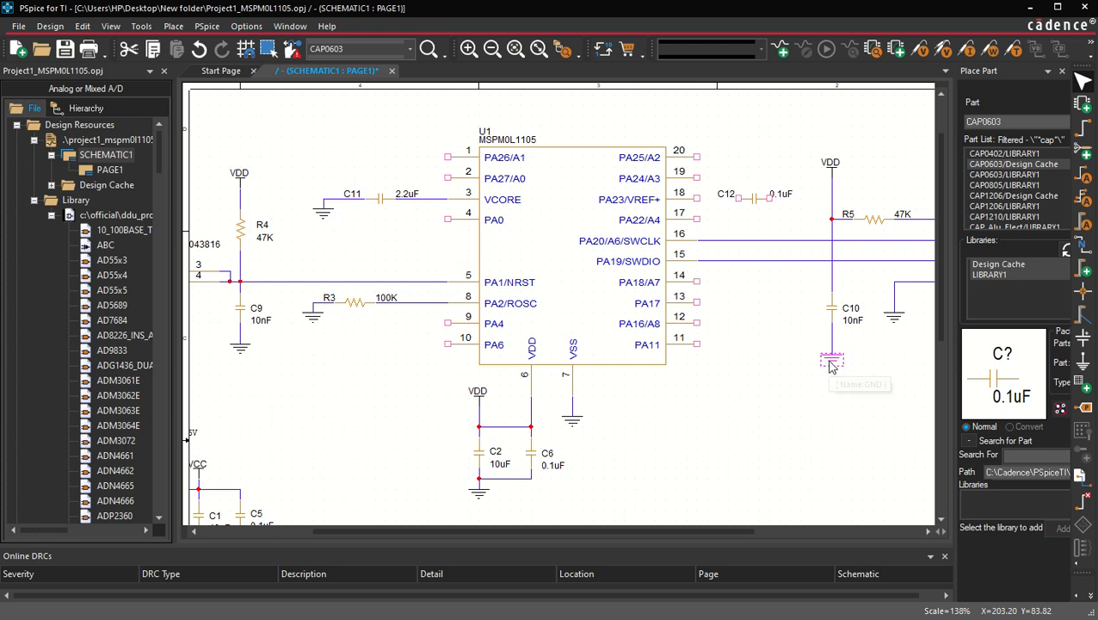
key(ctrl+v)
click(790, 213)
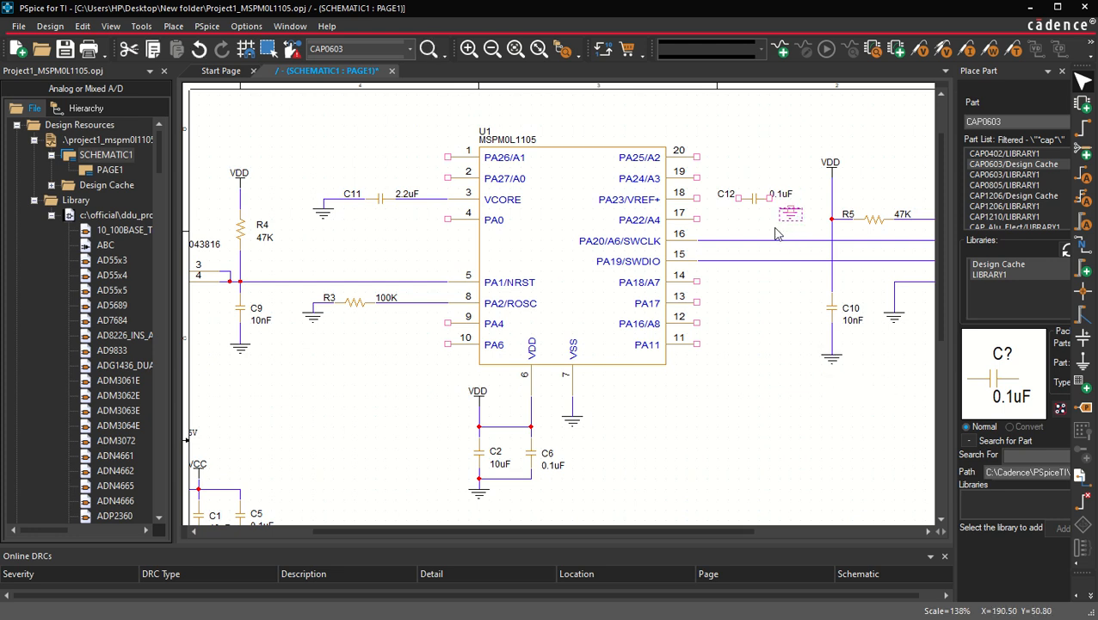
click(756, 230)
Step: Wire C12's left end to the PA23/VREF+ pin 18
key(w)
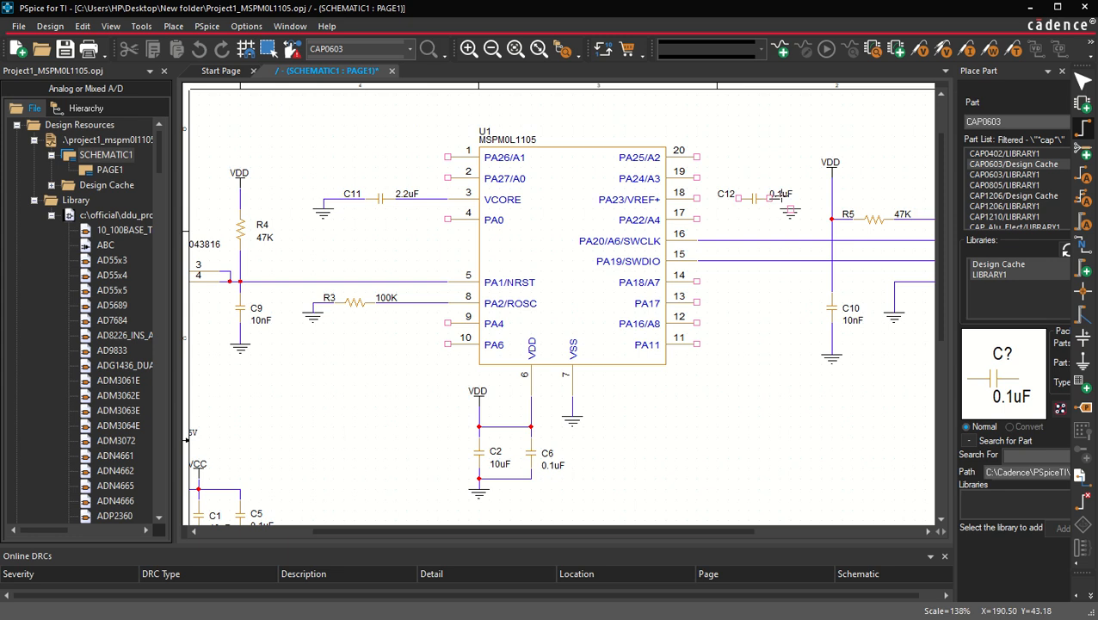
click(738, 199)
click(697, 199)
key(Escape)
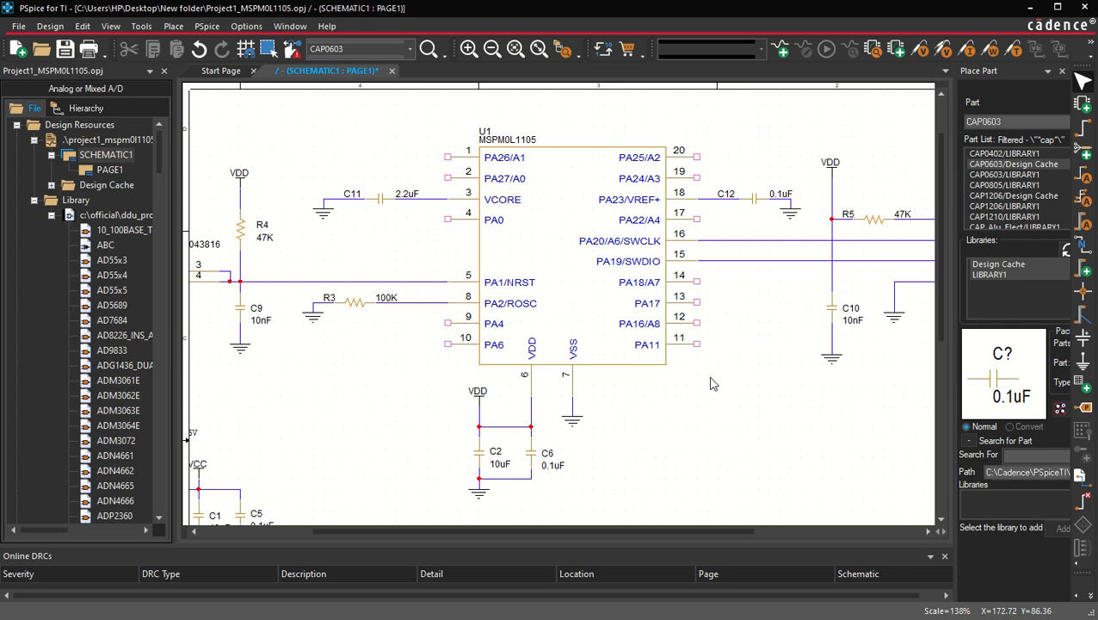
Step: Select the voltage regulator section and move it left on the sheet
scroll(713, 384, down, 1)
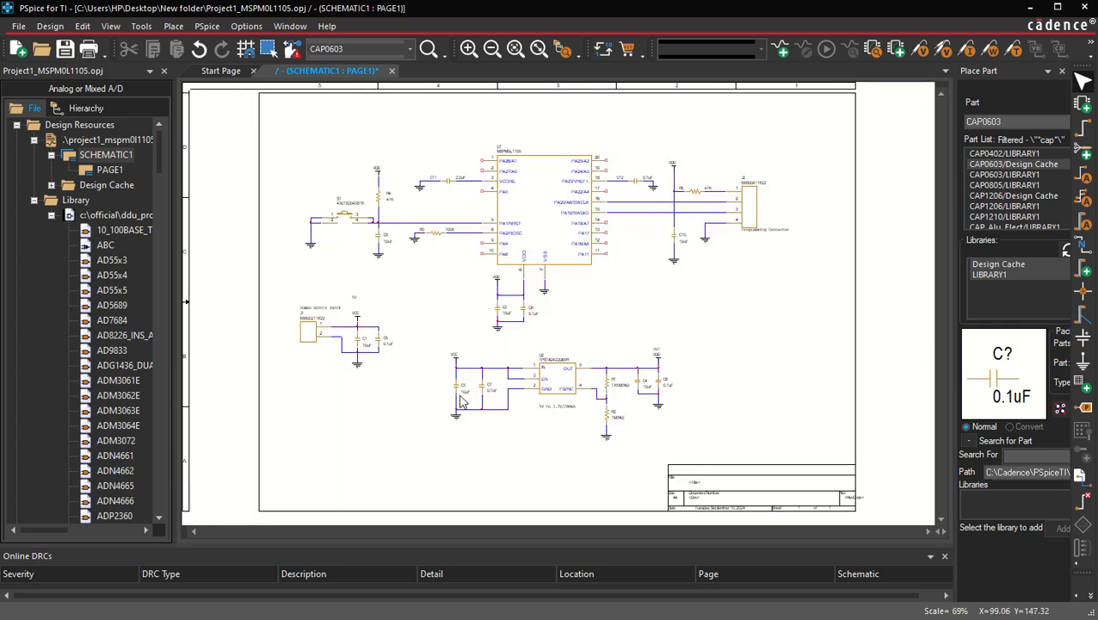
drag(429, 334, 690, 457)
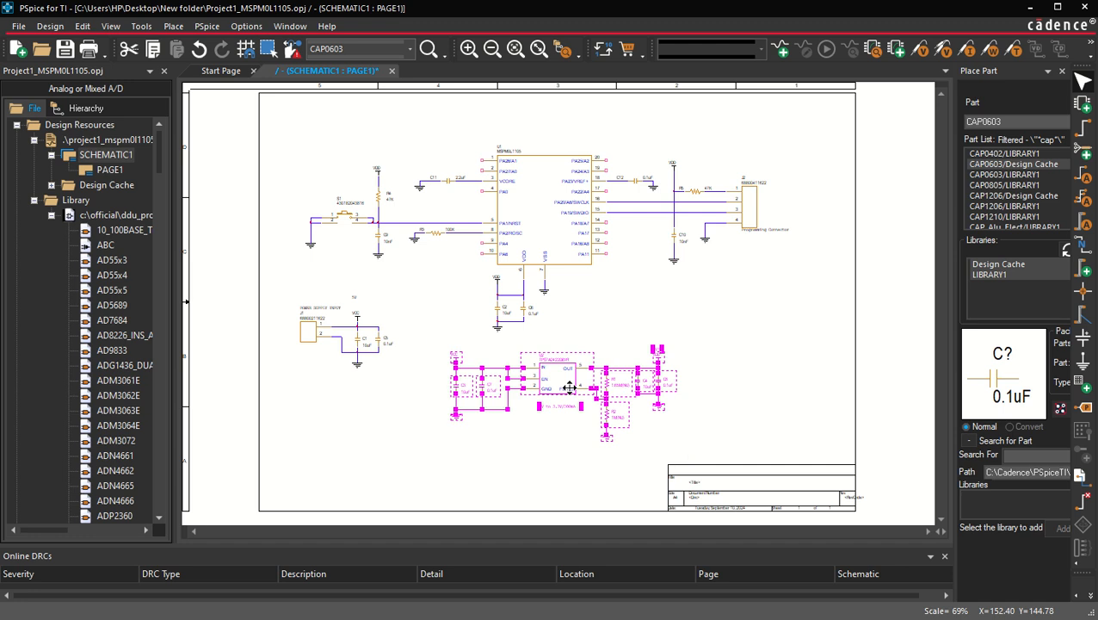
drag(569, 385, 411, 422)
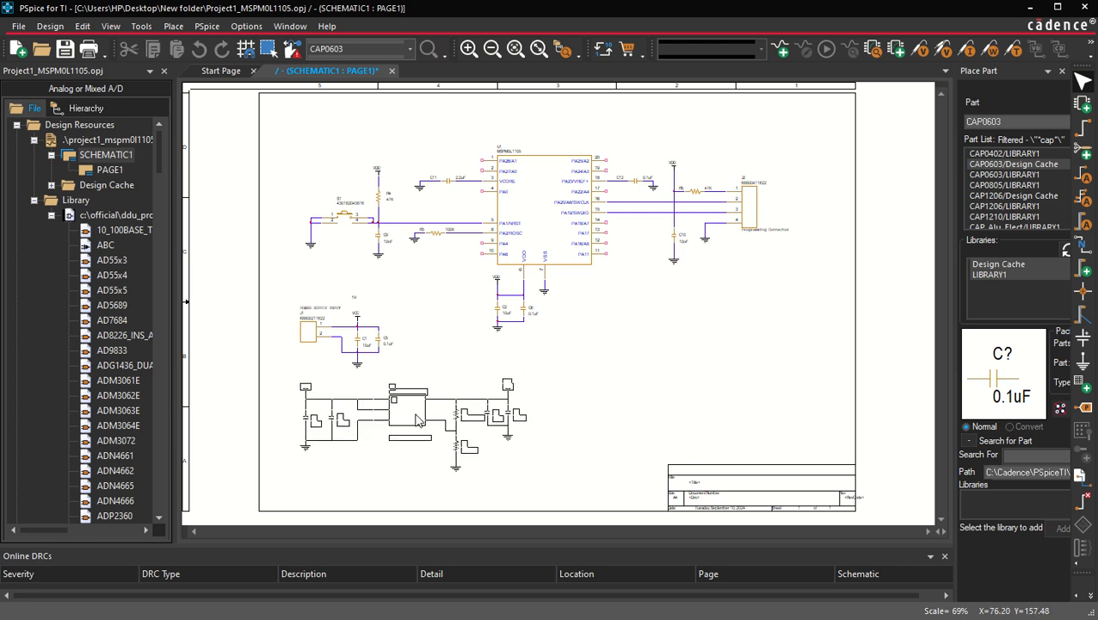
click(668, 312)
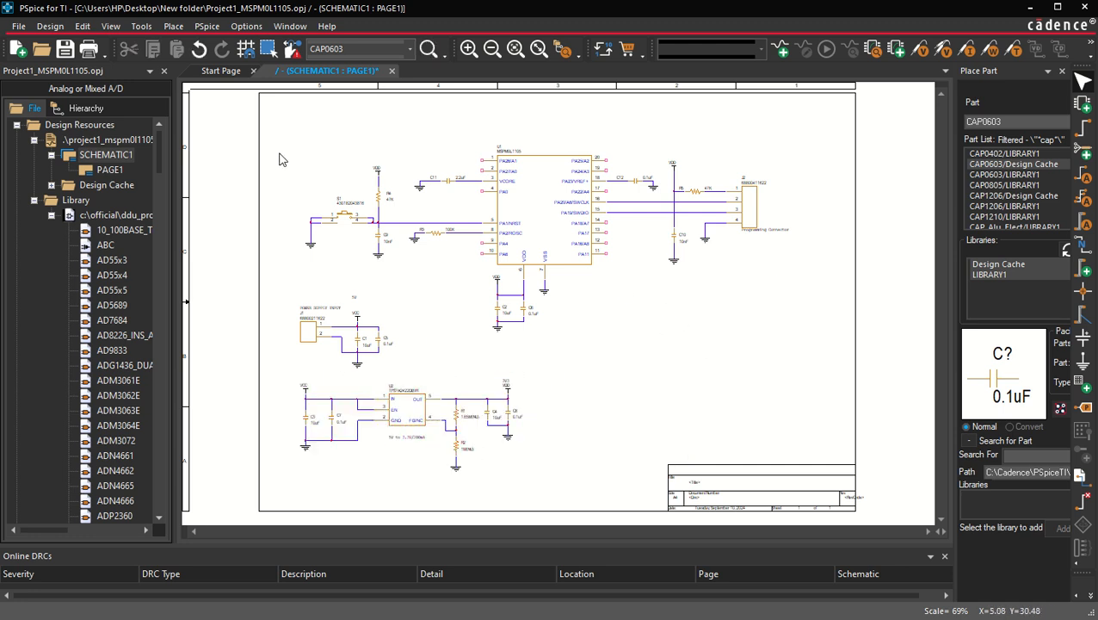
Step: Select the whole schematic and shift it up and to the left on the sheet
drag(285, 113, 864, 515)
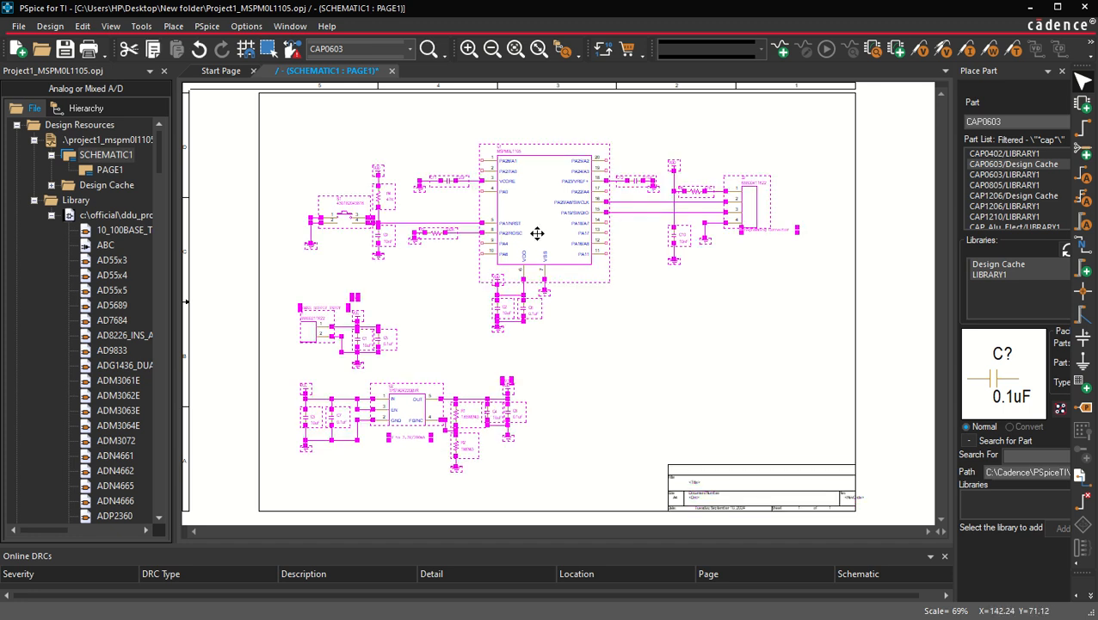
drag(537, 233, 487, 191)
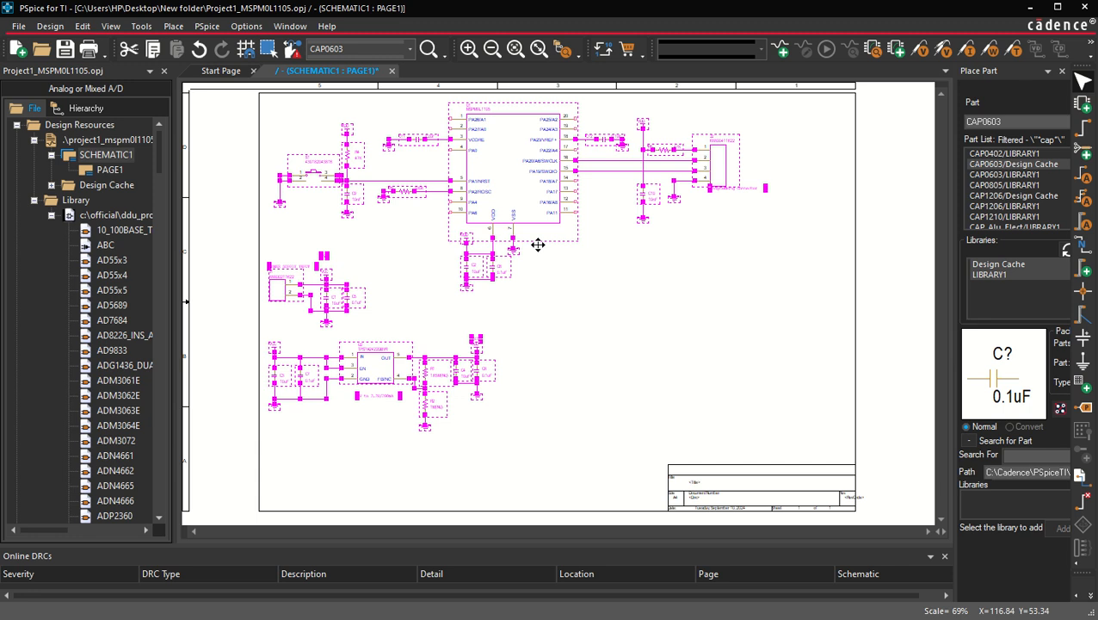
click(723, 341)
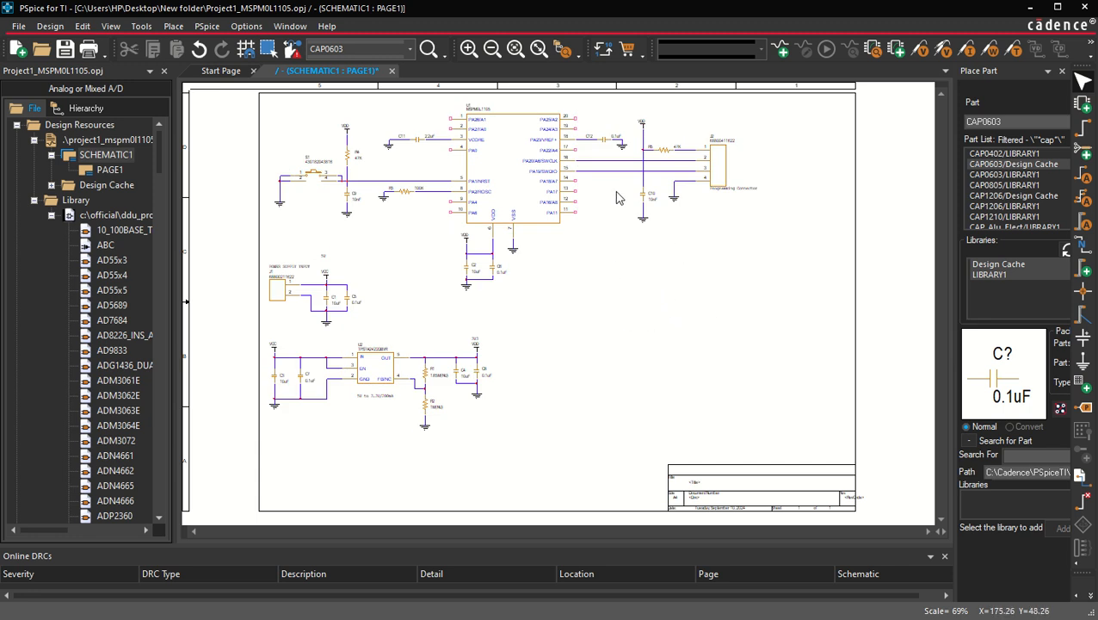
Step: Wire pins 14, 13, 12 and 11 of the microcontroller and label them with net aliases USER_LED0 through USER_LED3
key(i)
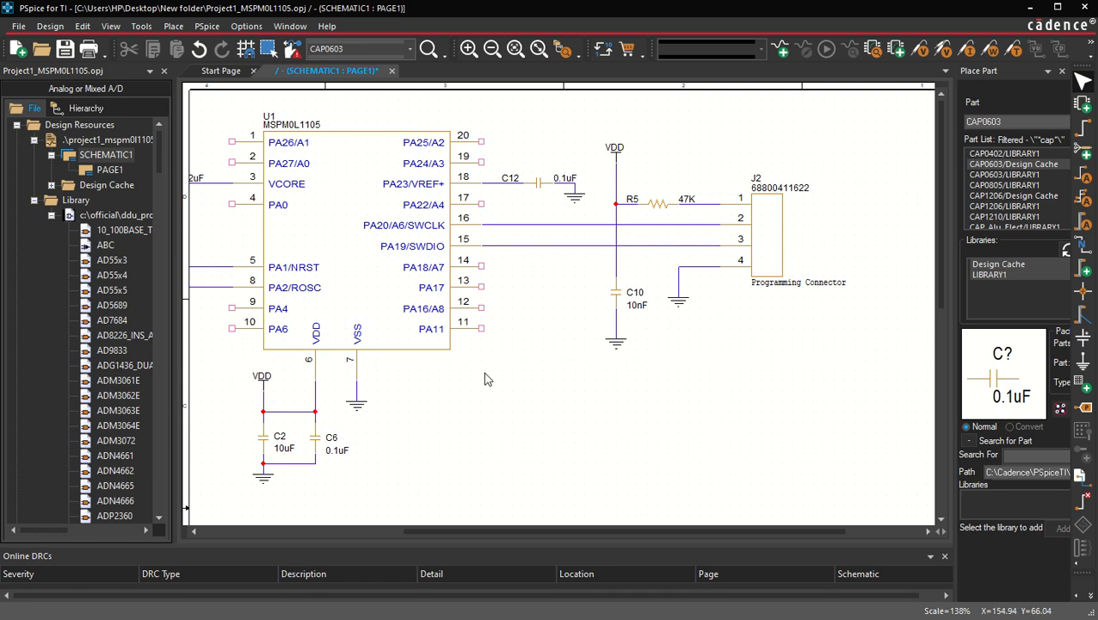
key(w)
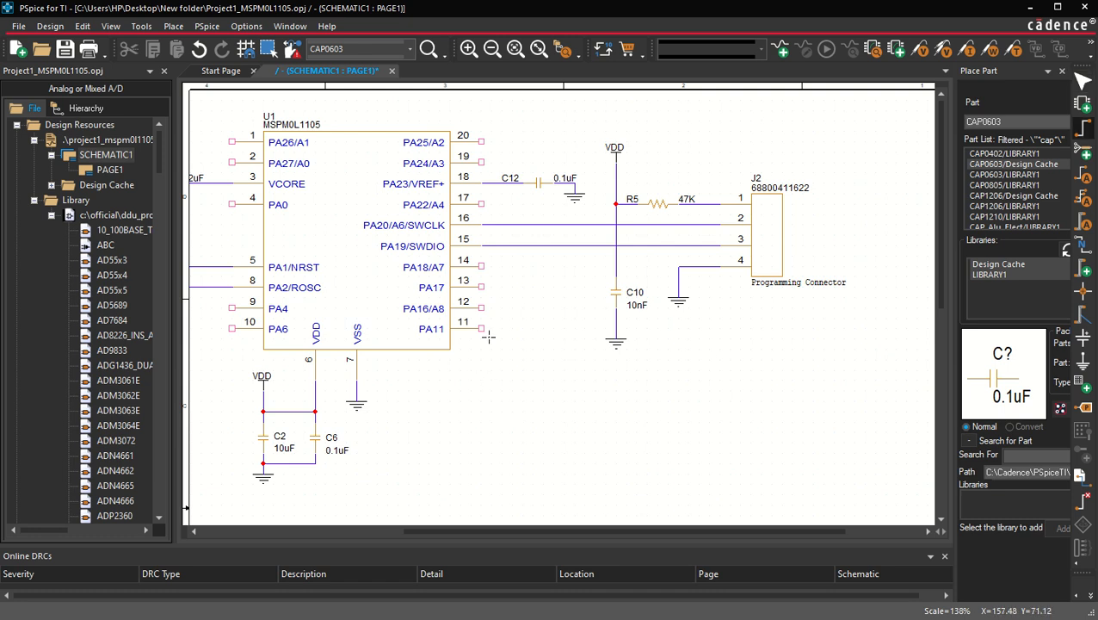
click(483, 266)
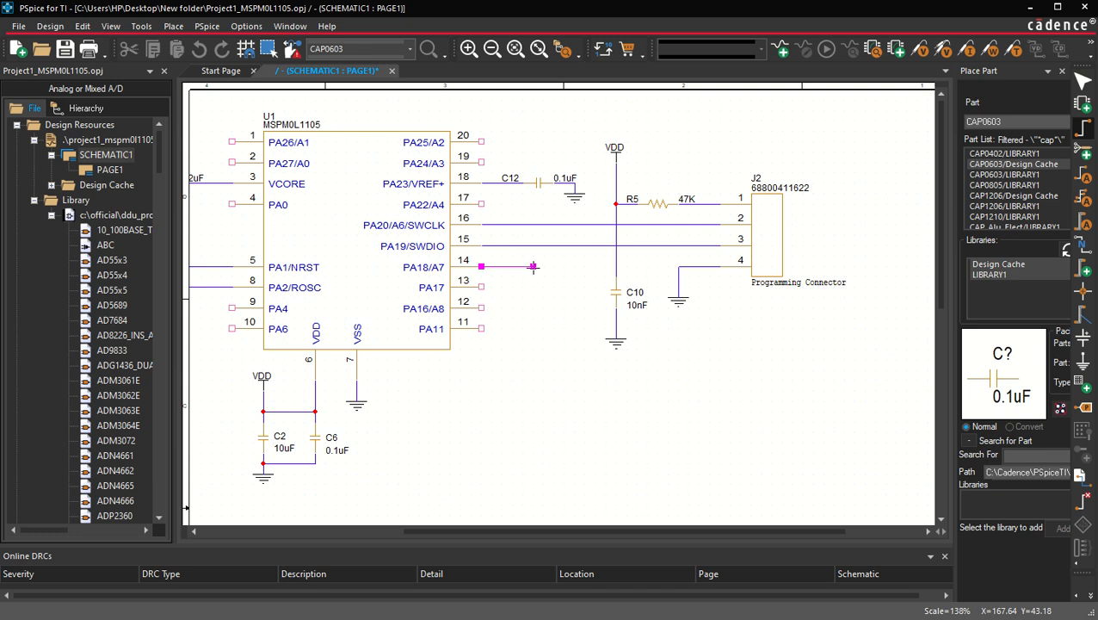
text(n)
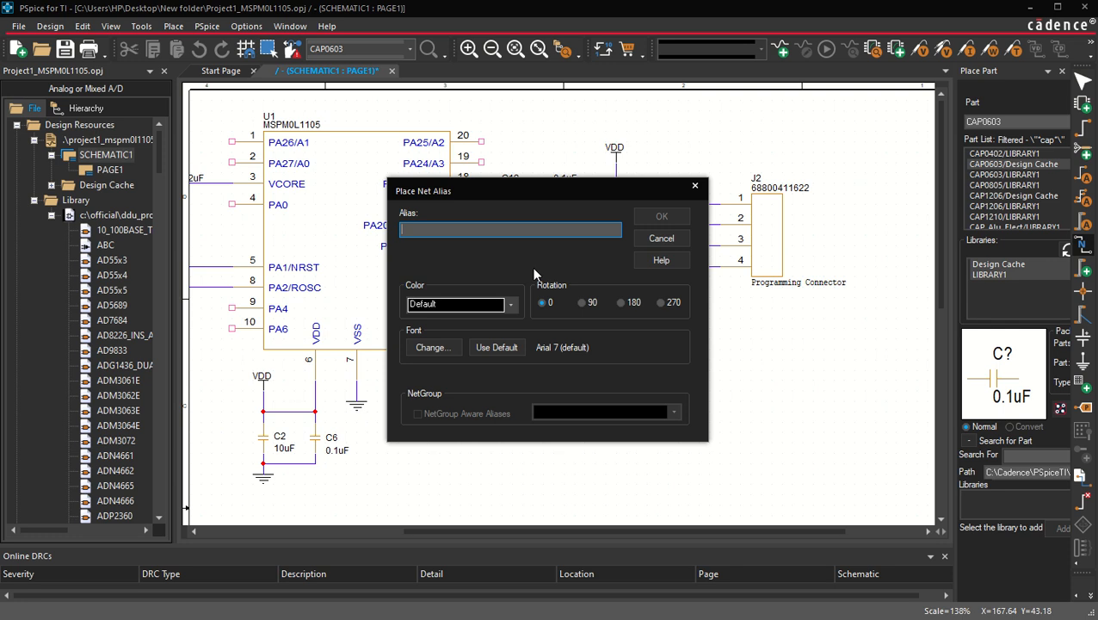
text(USER_LED0)
key(Return)
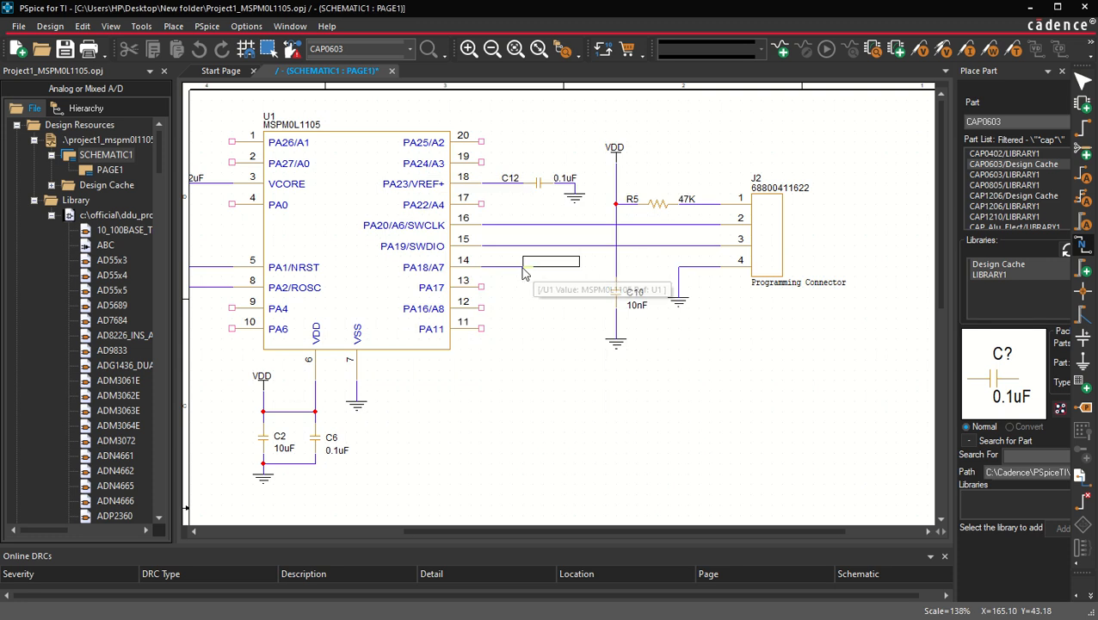
click(508, 274)
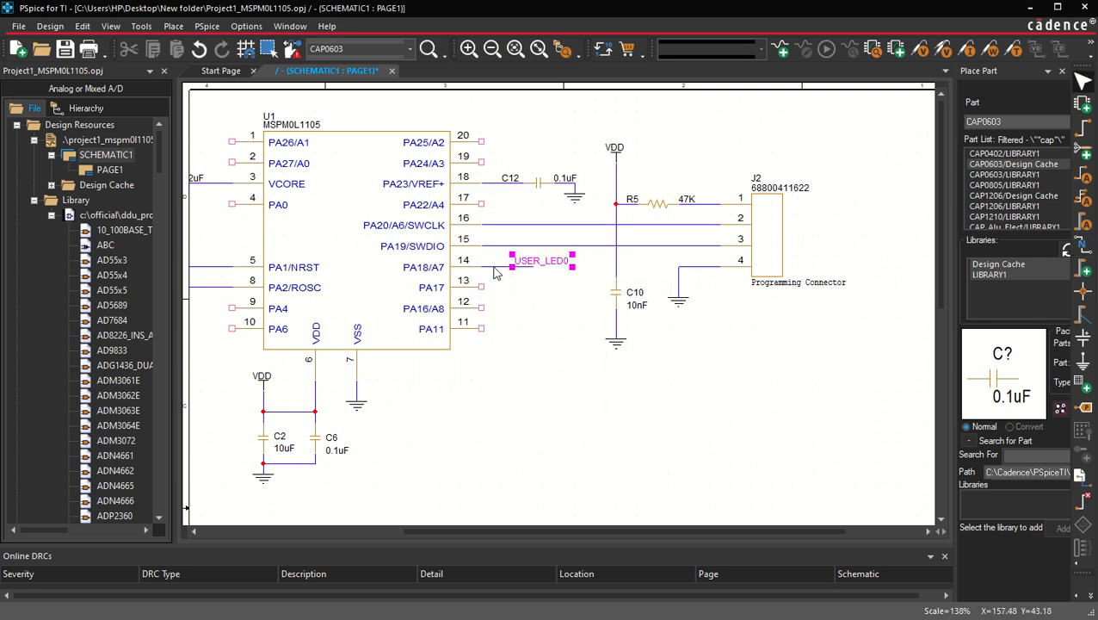
key(Escape)
drag(494, 272, 506, 337)
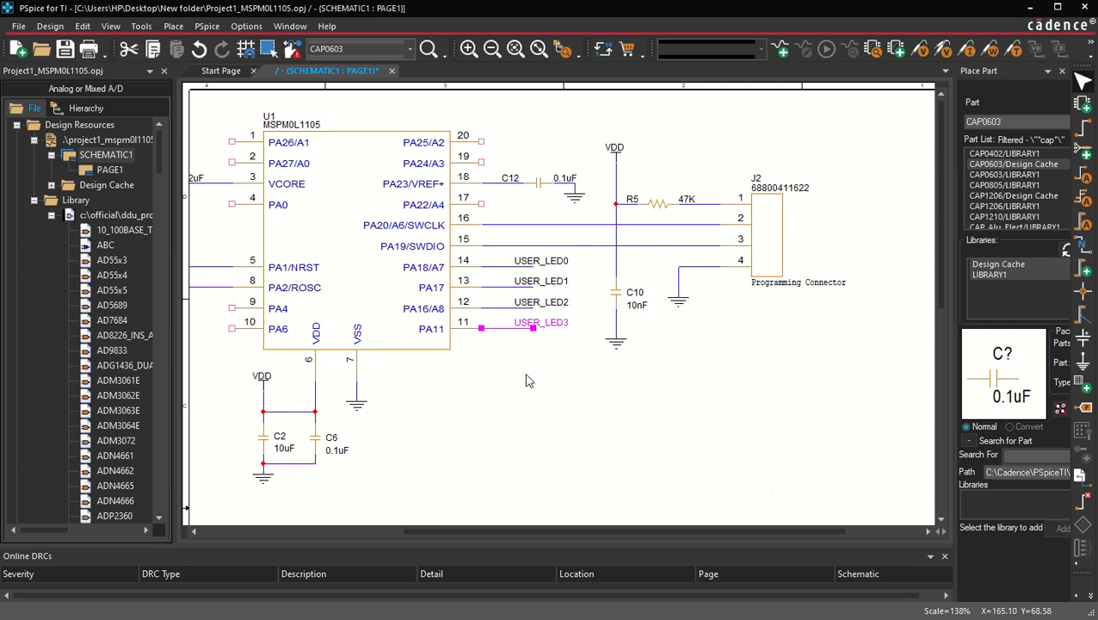
click(529, 380)
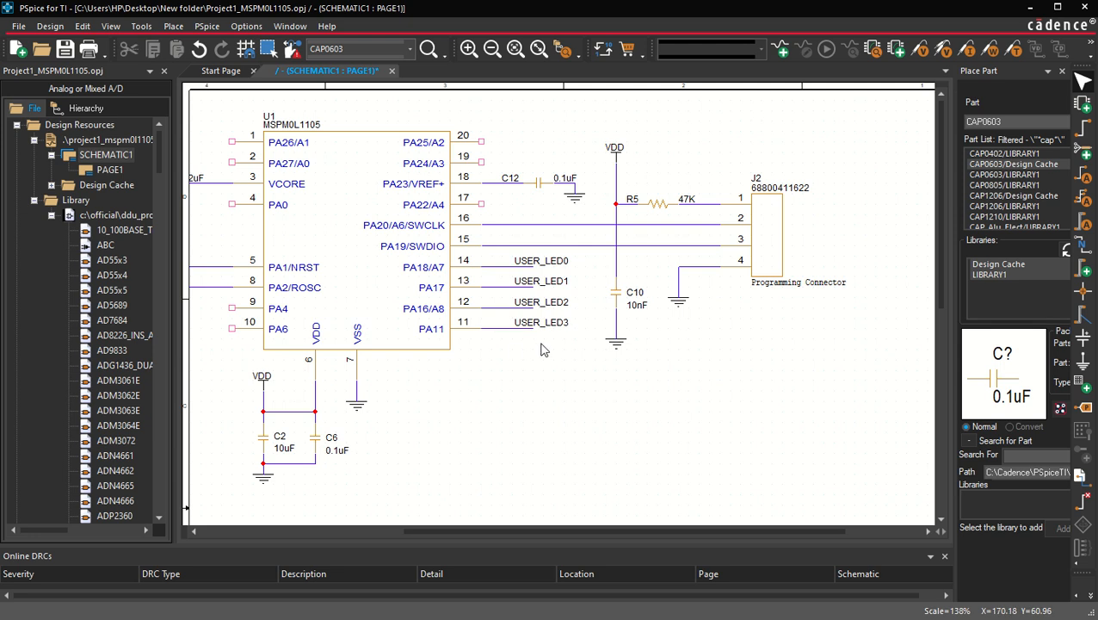
Step: Add USER_LED4 and USER_LED5 net-alias wires to pins 9 (PA4) and 10 (PA6)
scroll(542, 359, left, 5)
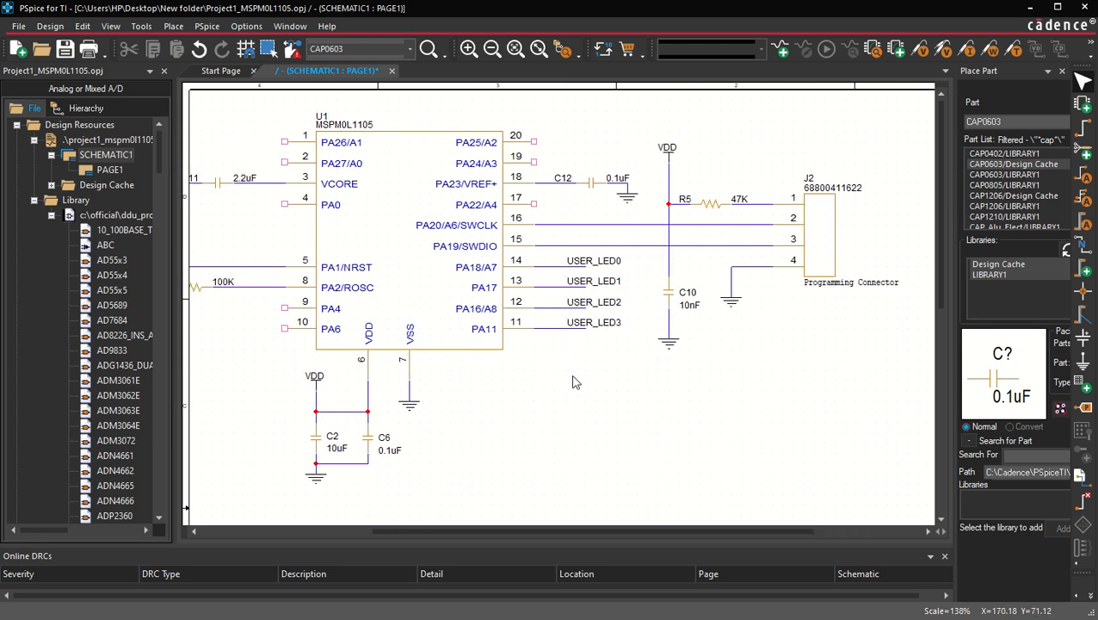
click(626, 308)
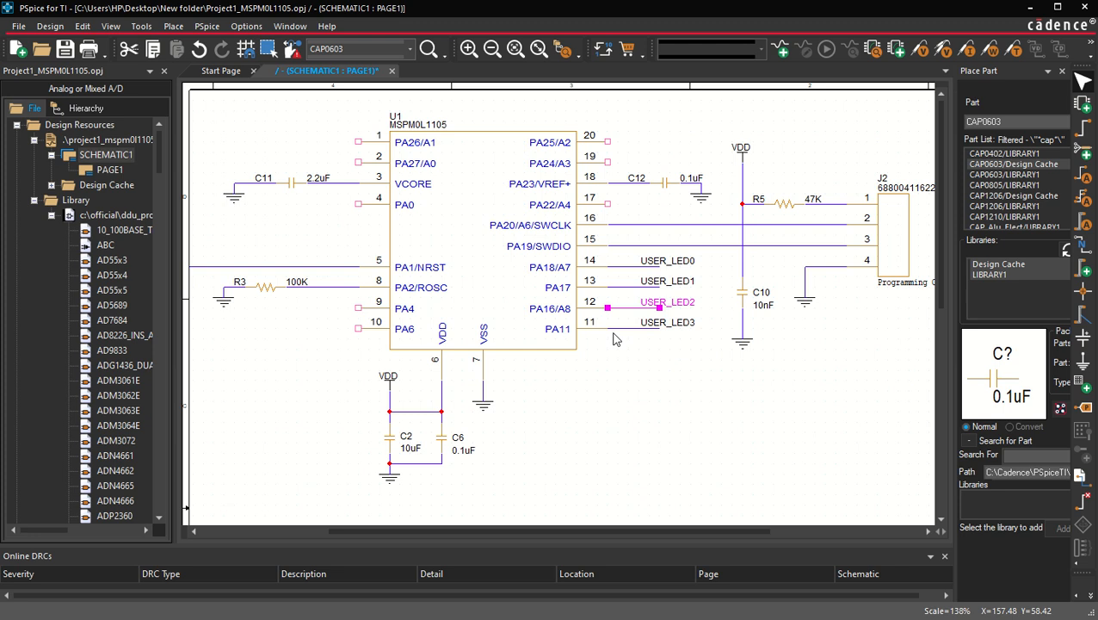
ctrl+click(618, 328)
drag(621, 331, 273, 309)
click(304, 379)
click(347, 302)
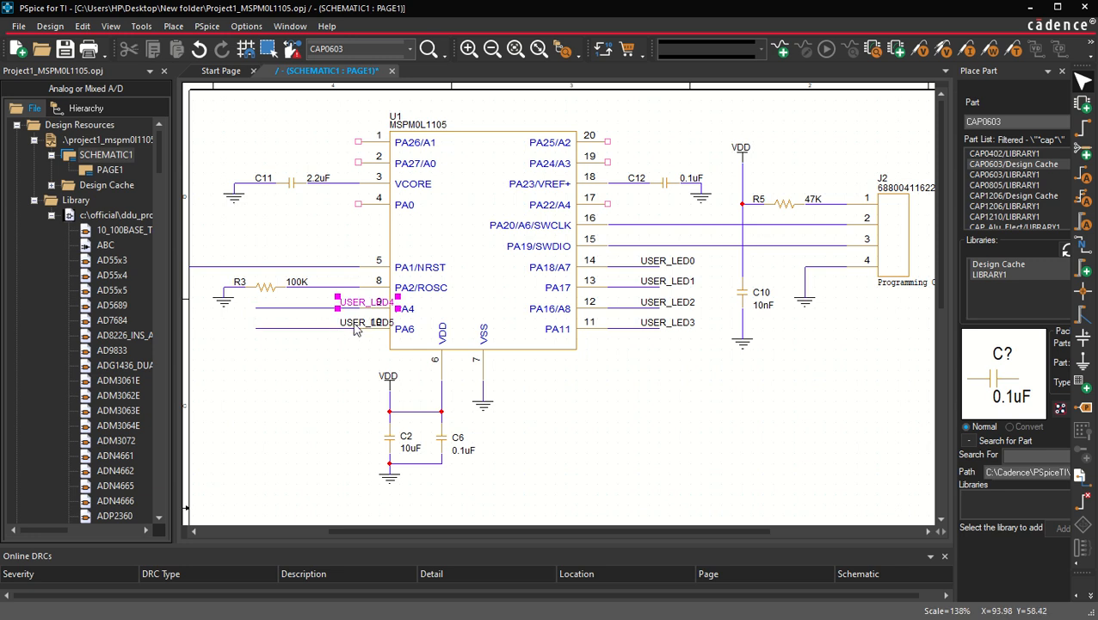
ctrl+click(347, 321)
drag(347, 319, 276, 323)
click(270, 410)
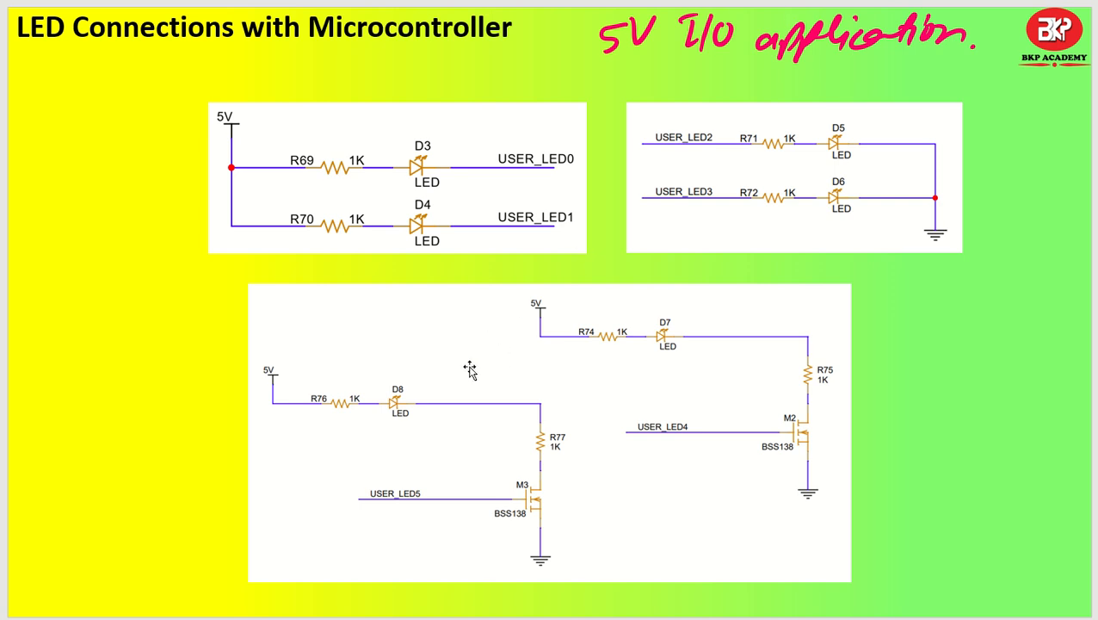
Step: Review the LED connection reference diagram and return to the schematic
click(539, 617)
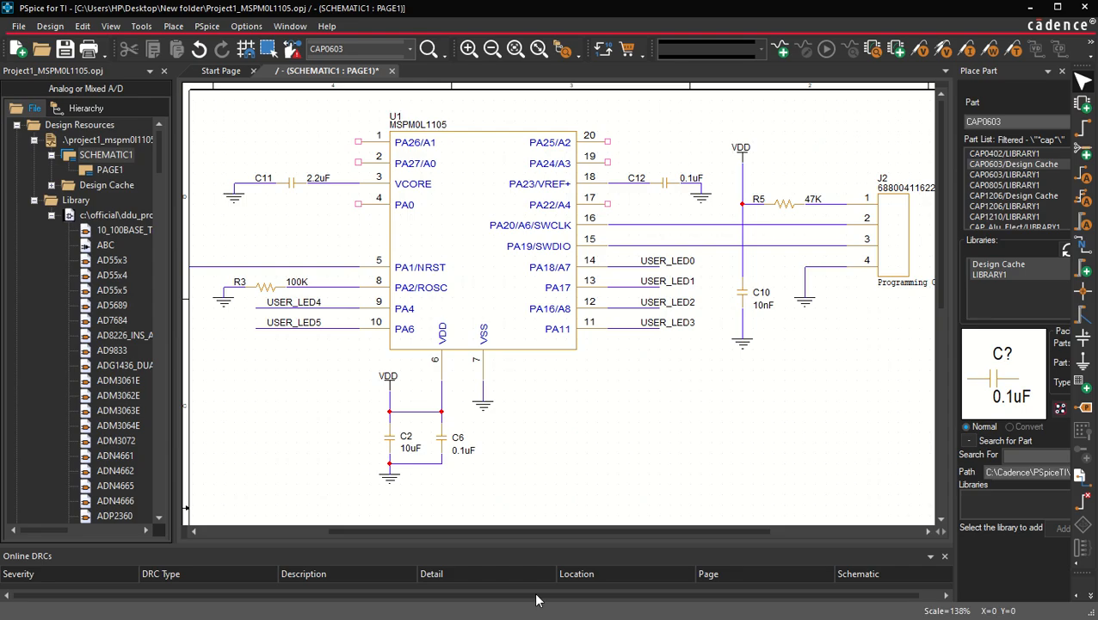
scroll(613, 392, down, 1)
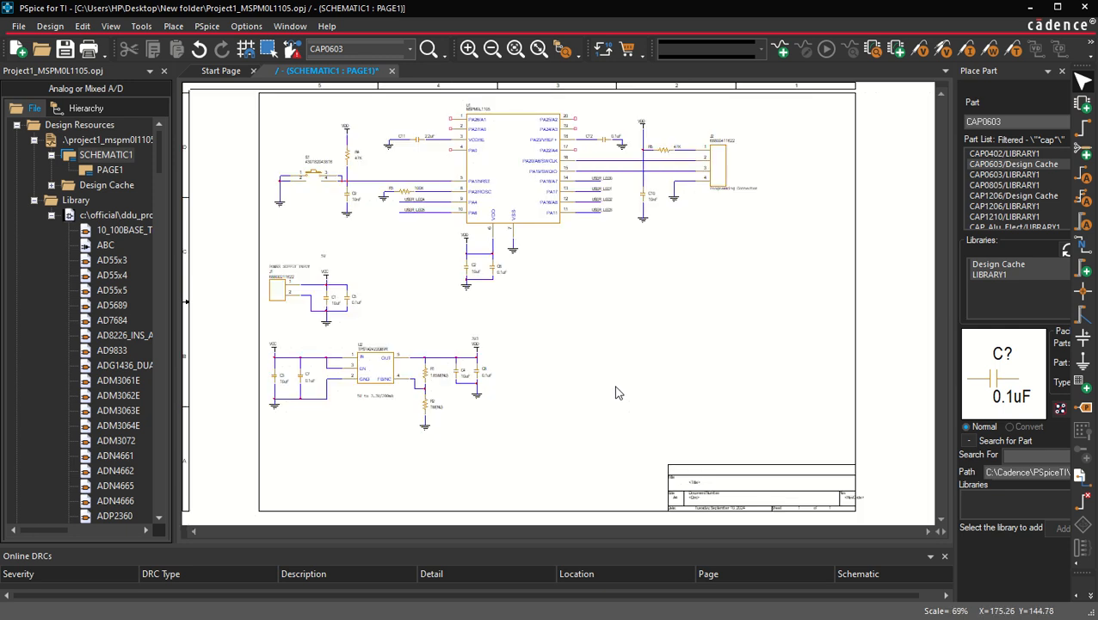
scroll(744, 278, up, 1)
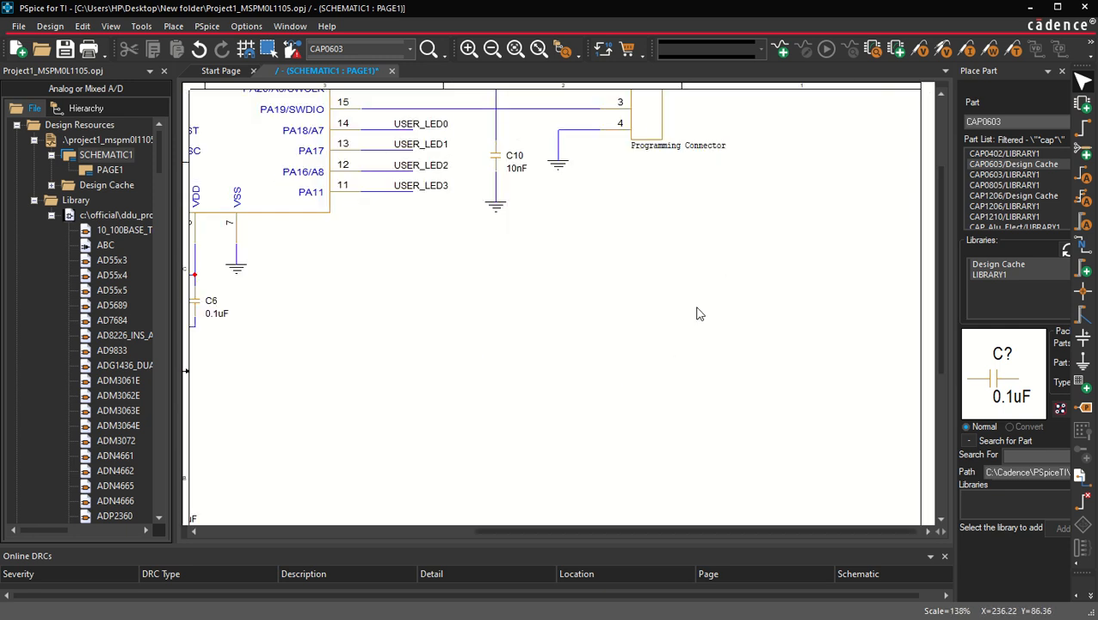
Step: Search the part library for LED and place an LED part below the programming connector
click(1009, 120)
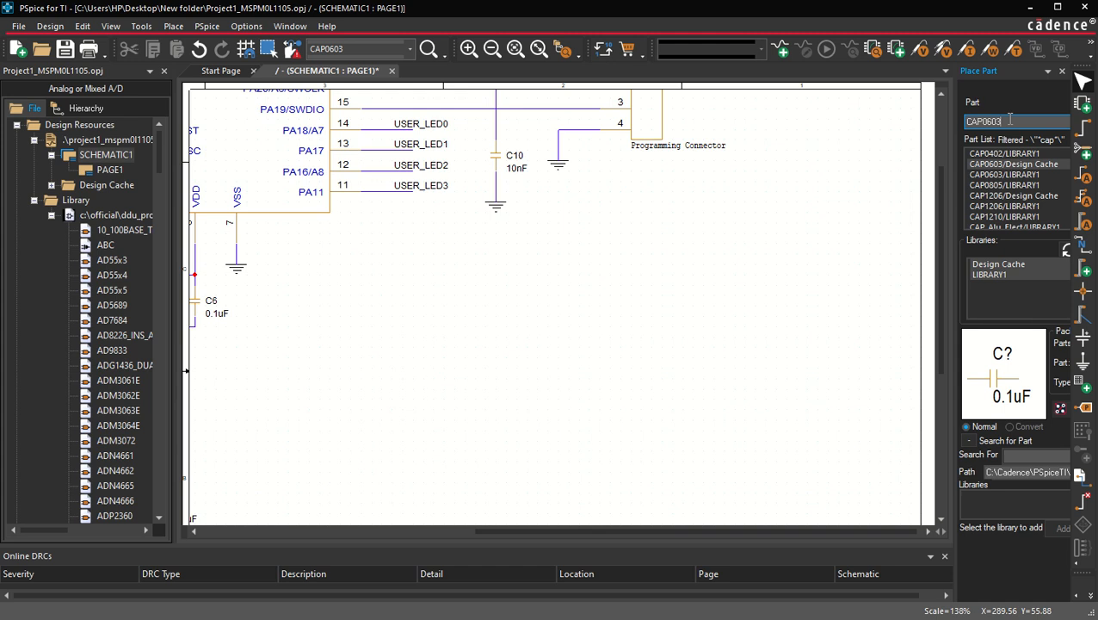
key(BackSpace)
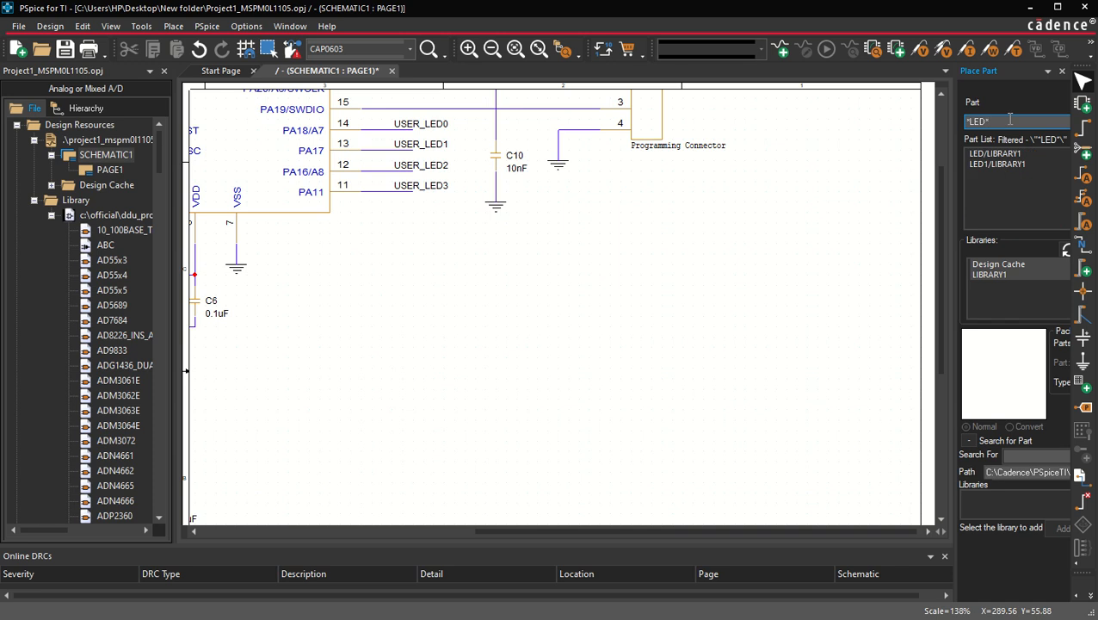
click(1001, 154)
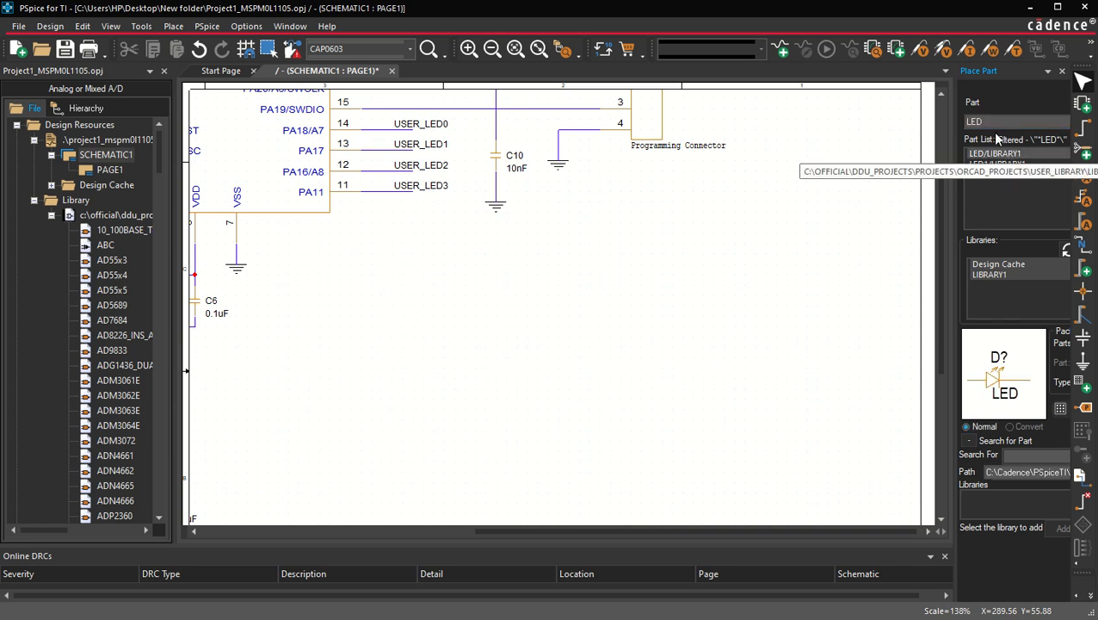
click(996, 126)
key(Return)
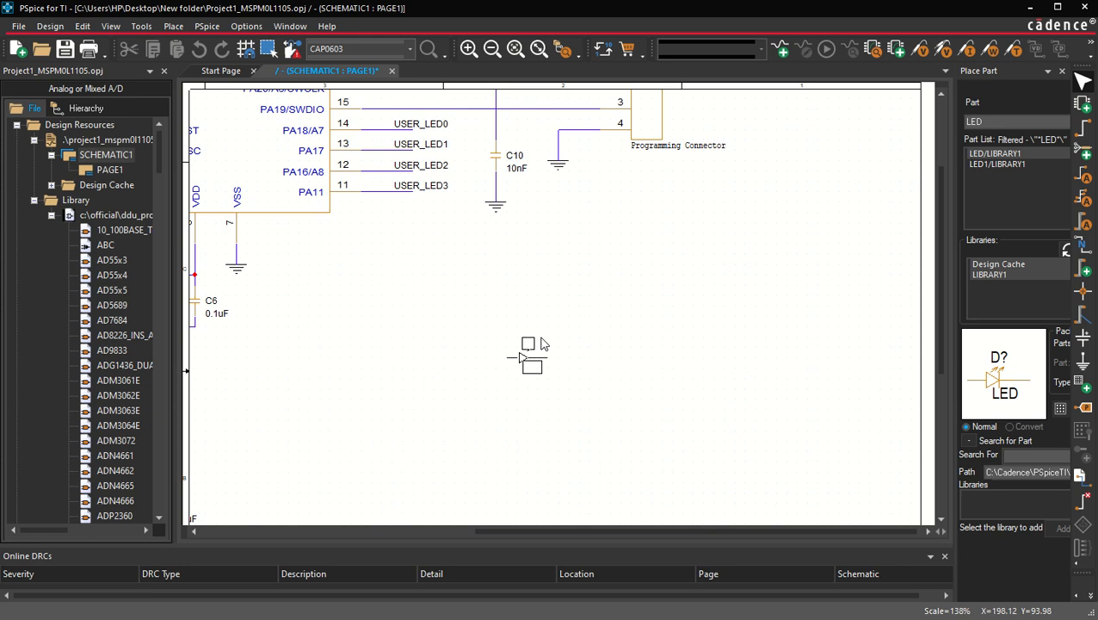
click(641, 302)
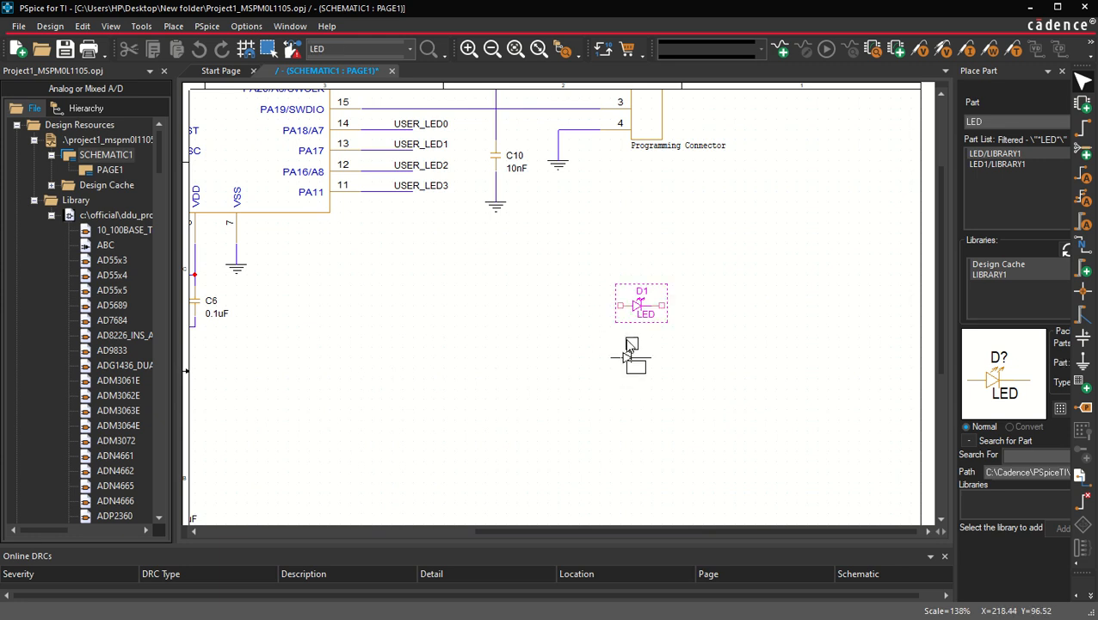
key(Escape)
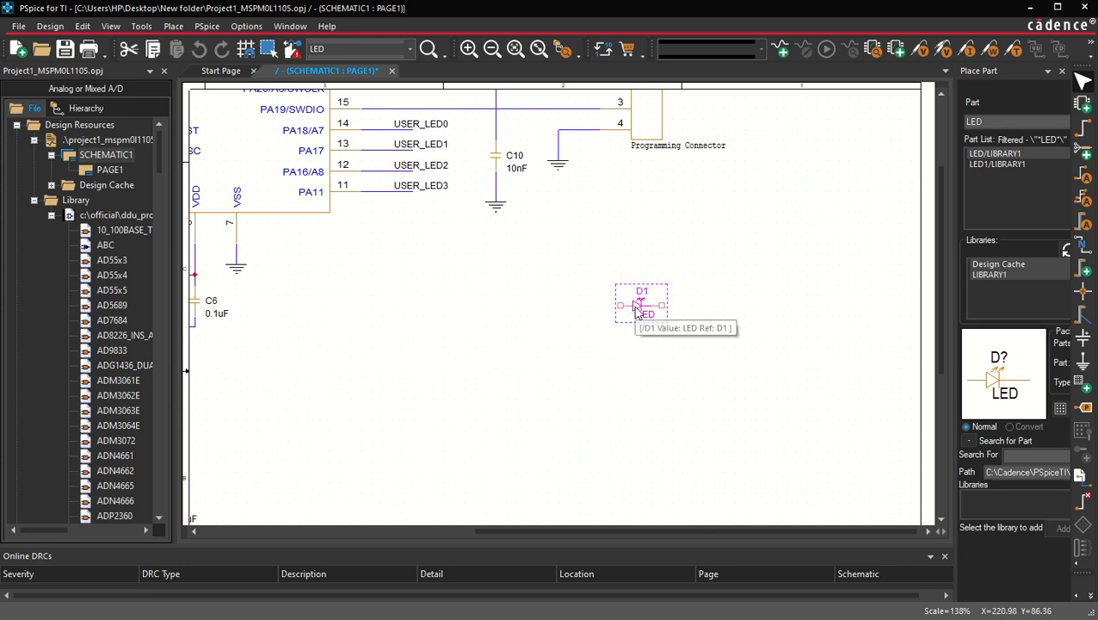
Step: Mirror LED D1 and move its LED value label a little lower beneath the symbol
right_click(637, 309)
click(688, 9)
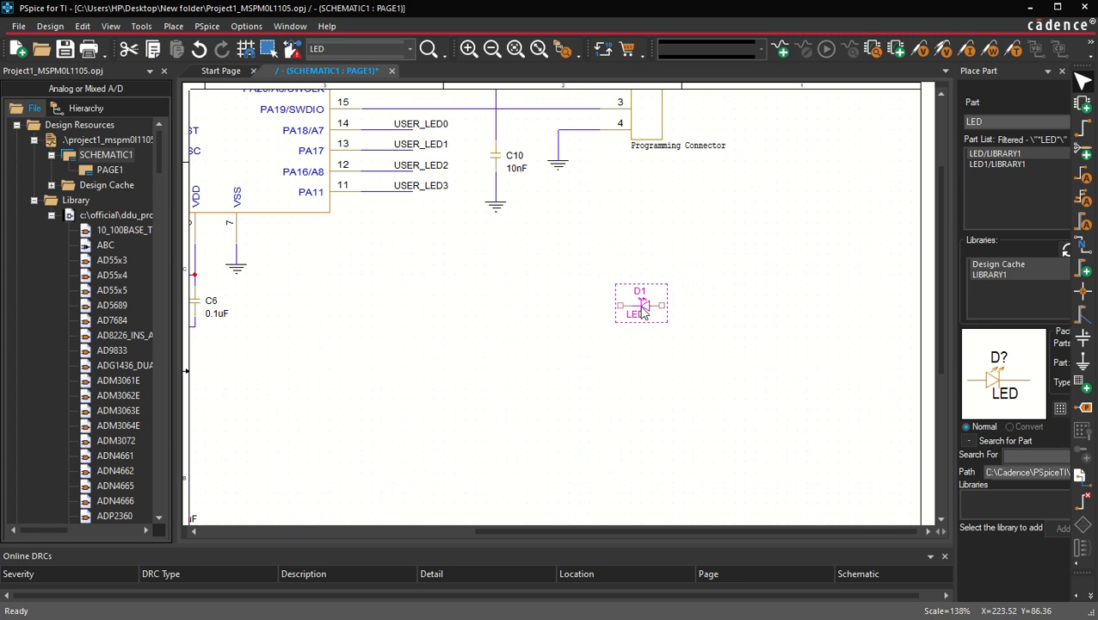
scroll(641, 319, up, 1)
click(531, 304)
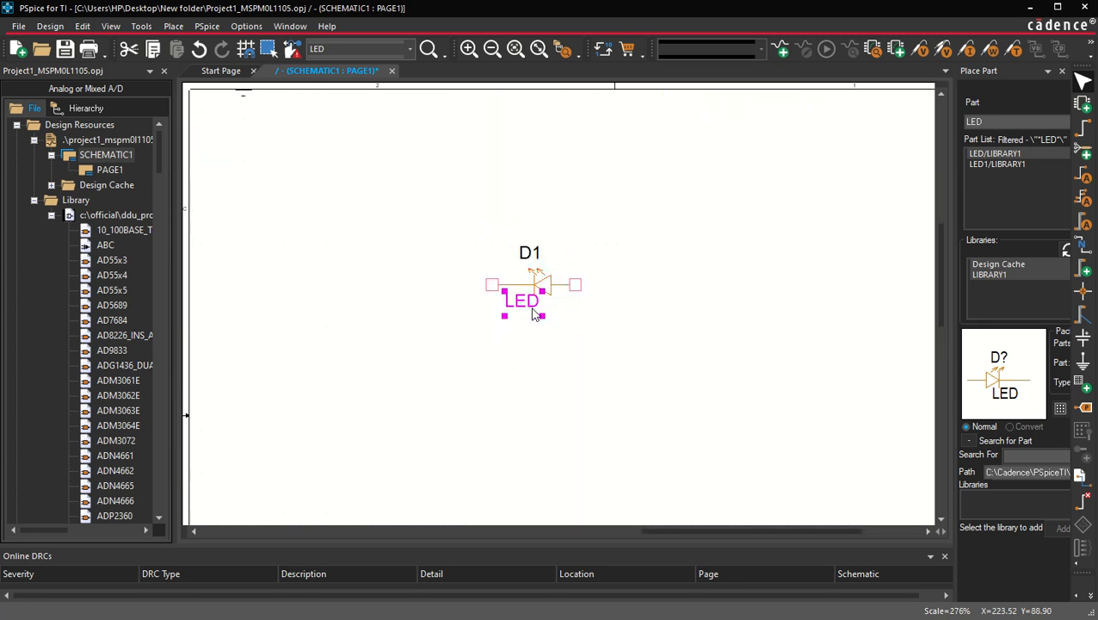
drag(517, 298, 519, 323)
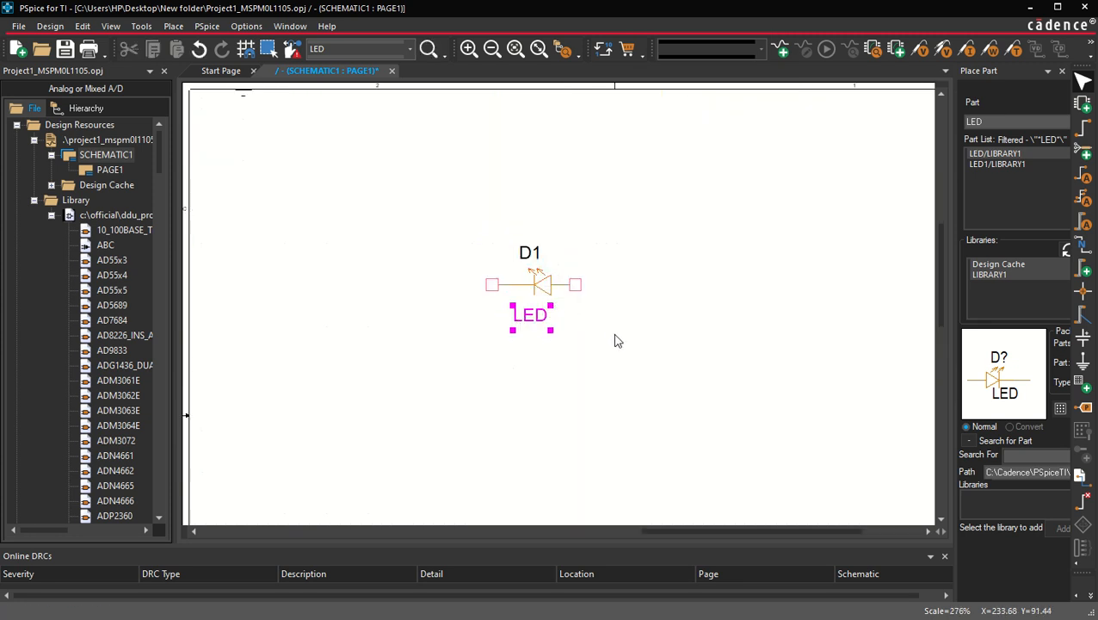
click(604, 340)
scroll(576, 322, down, 1)
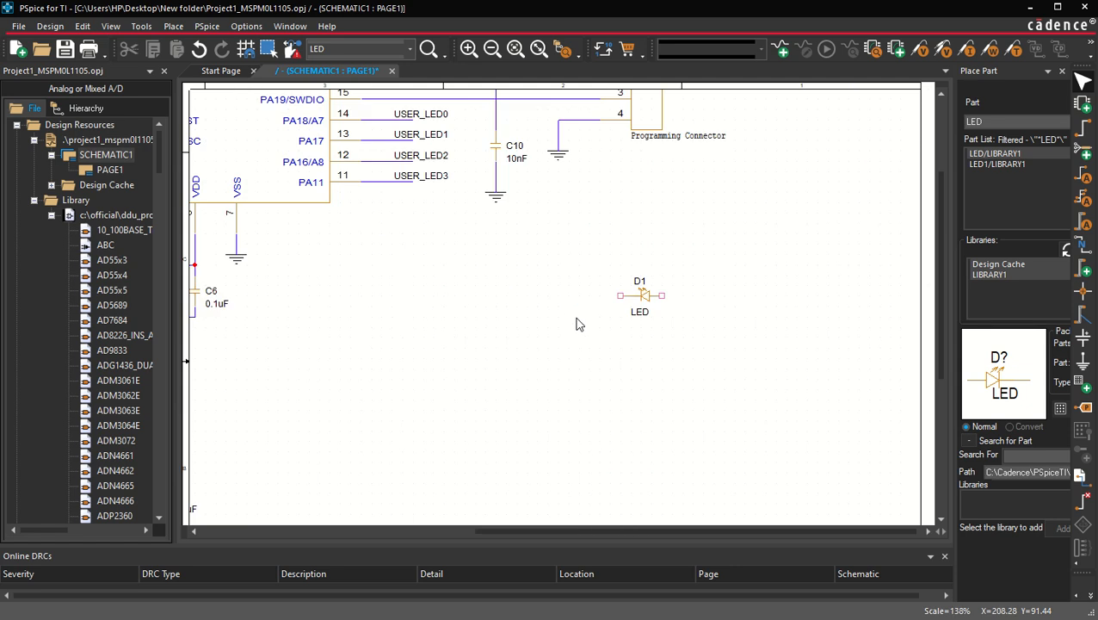
Step: Mirror LED D1 horizontally again
click(650, 298)
key(h)
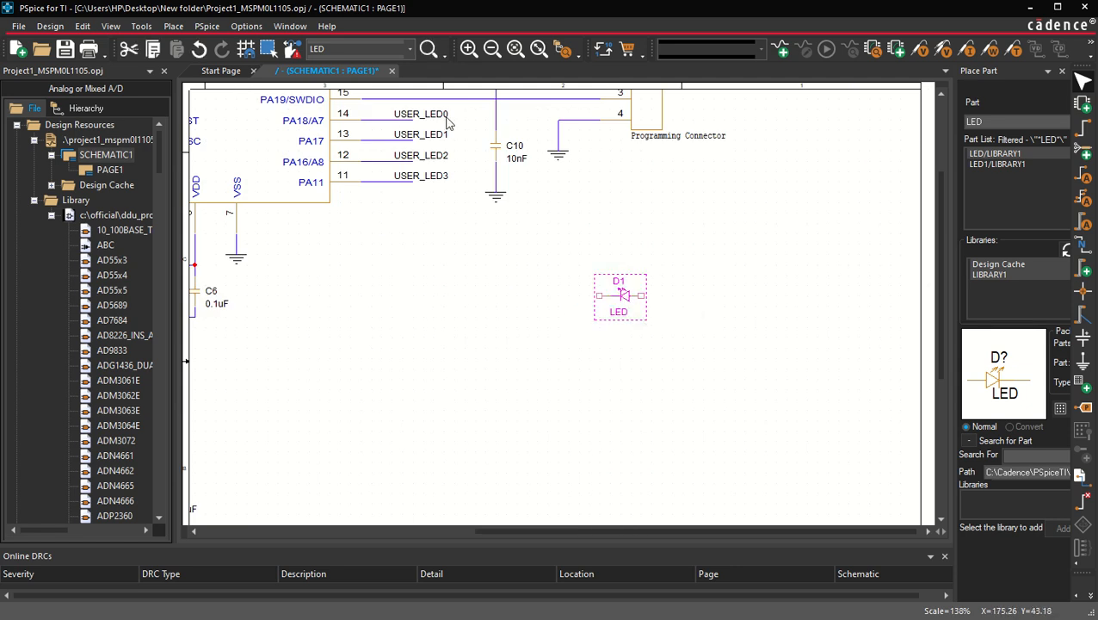
click(561, 325)
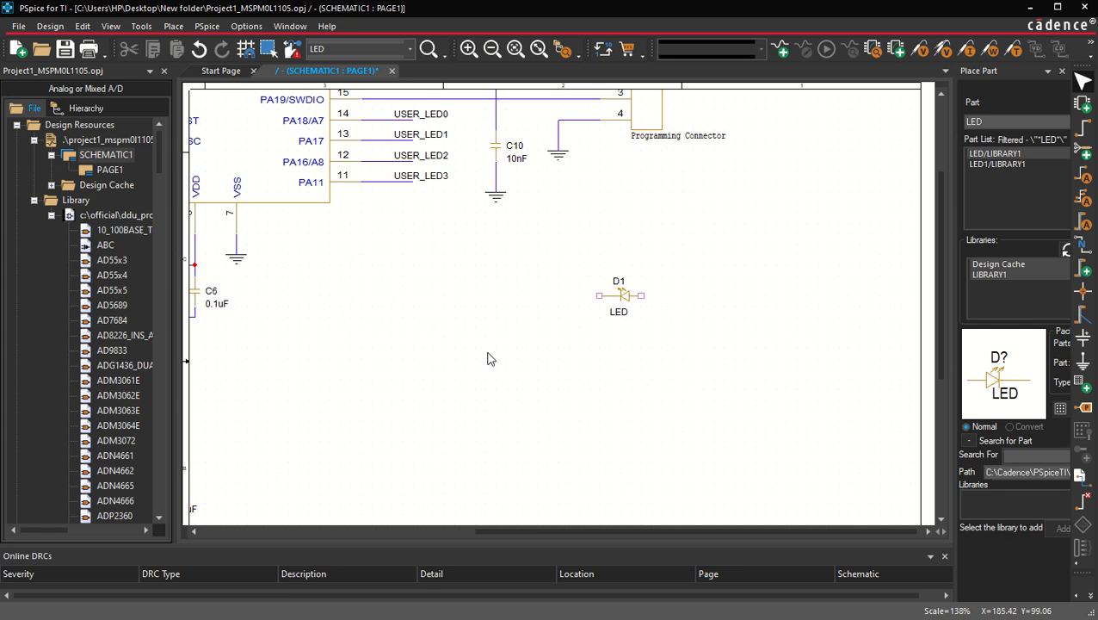
Step: Wire a lead to the left of D1's left pin and label it with net alias USER_LED0
key(w)
click(599, 295)
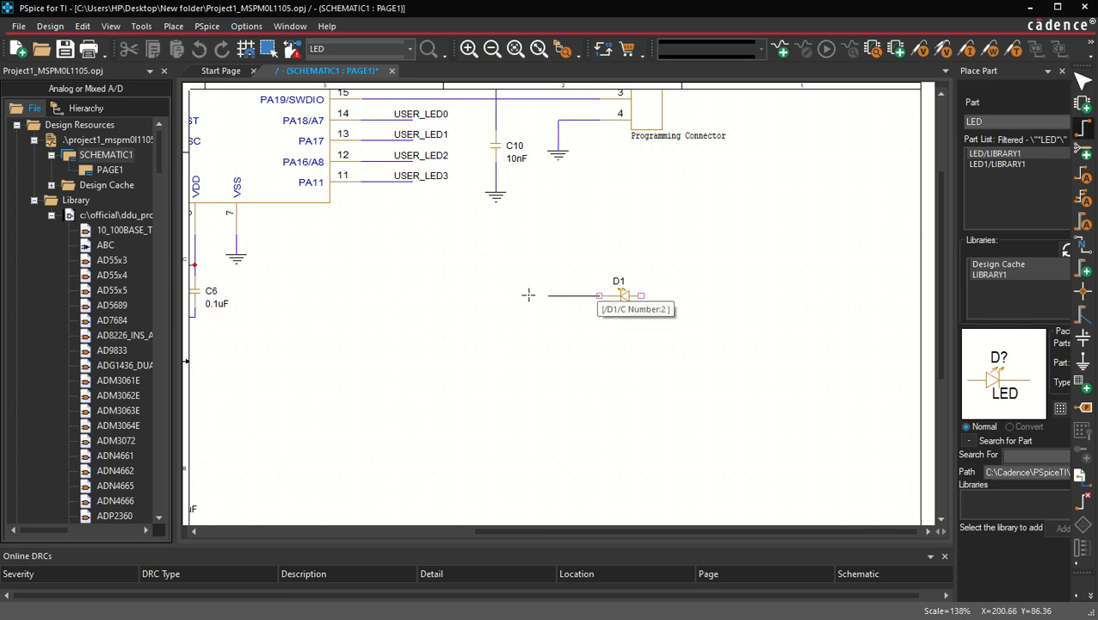
key(n)
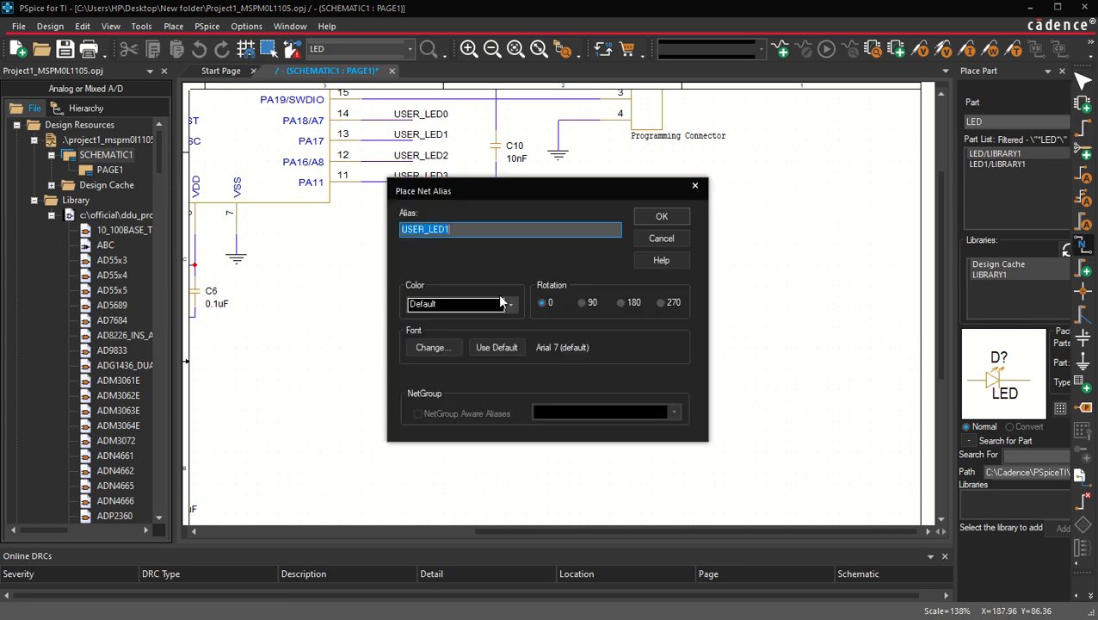
text(U)
key(Return)
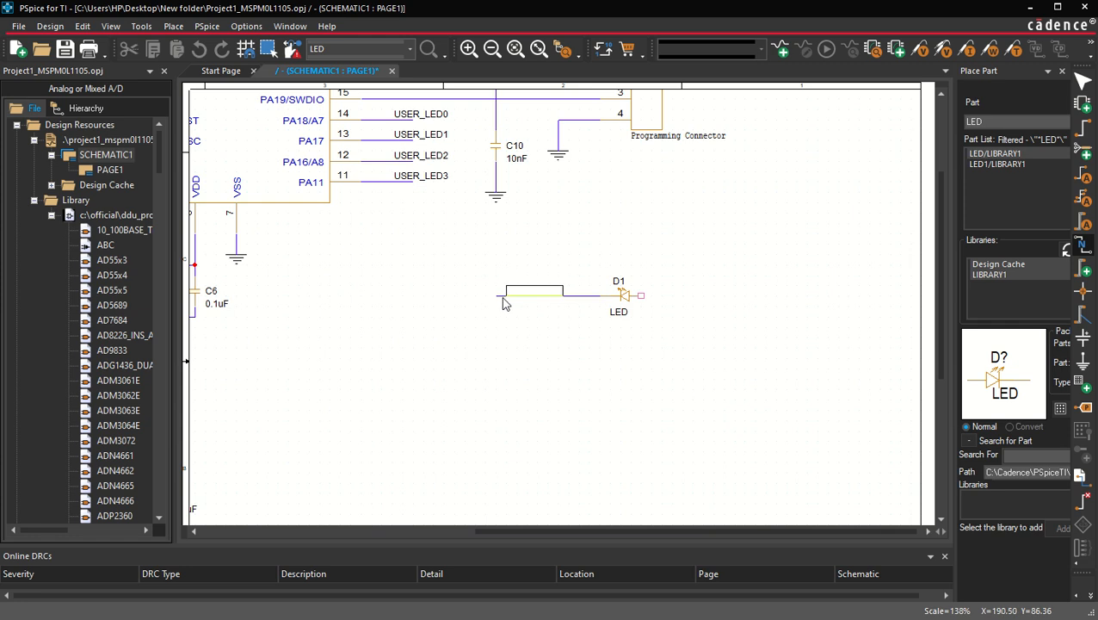
click(504, 303)
key(Escape)
click(482, 357)
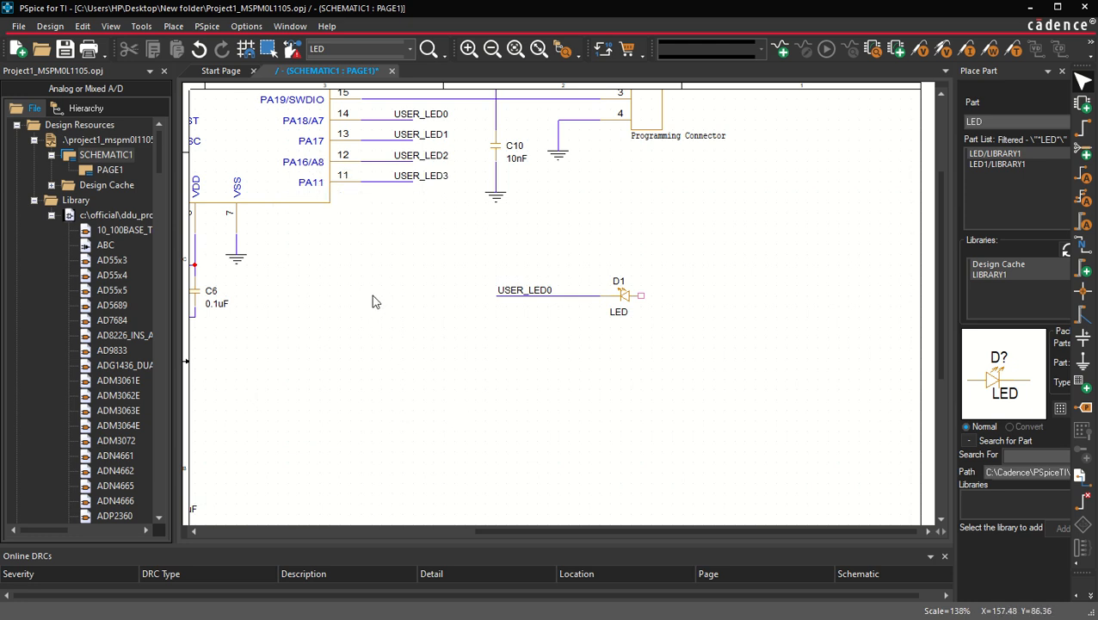
scroll(381, 289, down, 1)
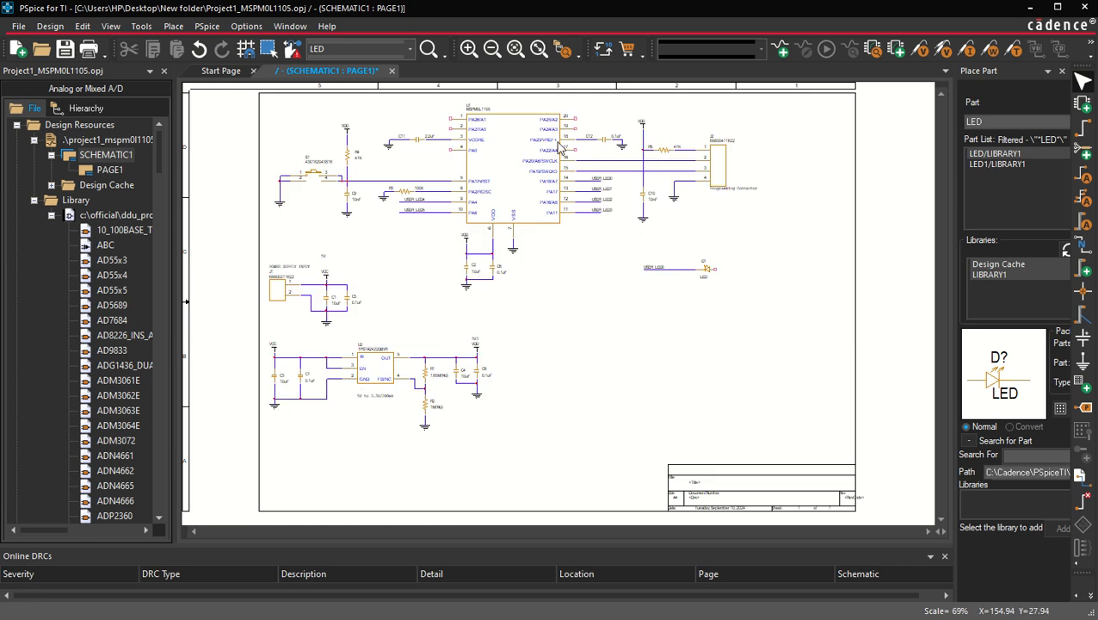
scroll(584, 176, up, 1)
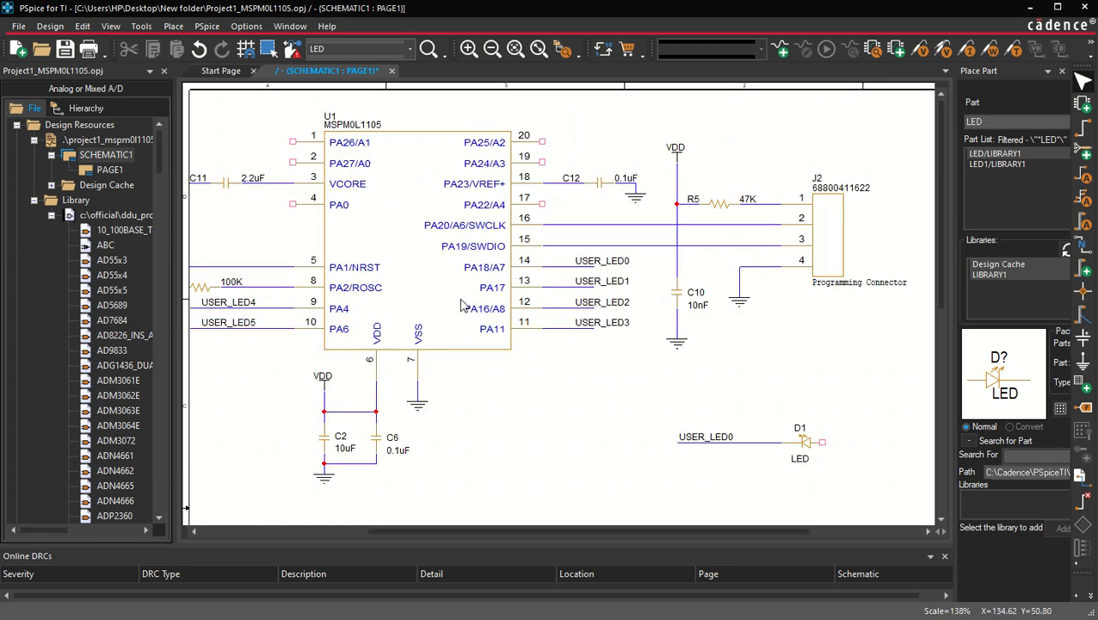
scroll(564, 385, right, 2)
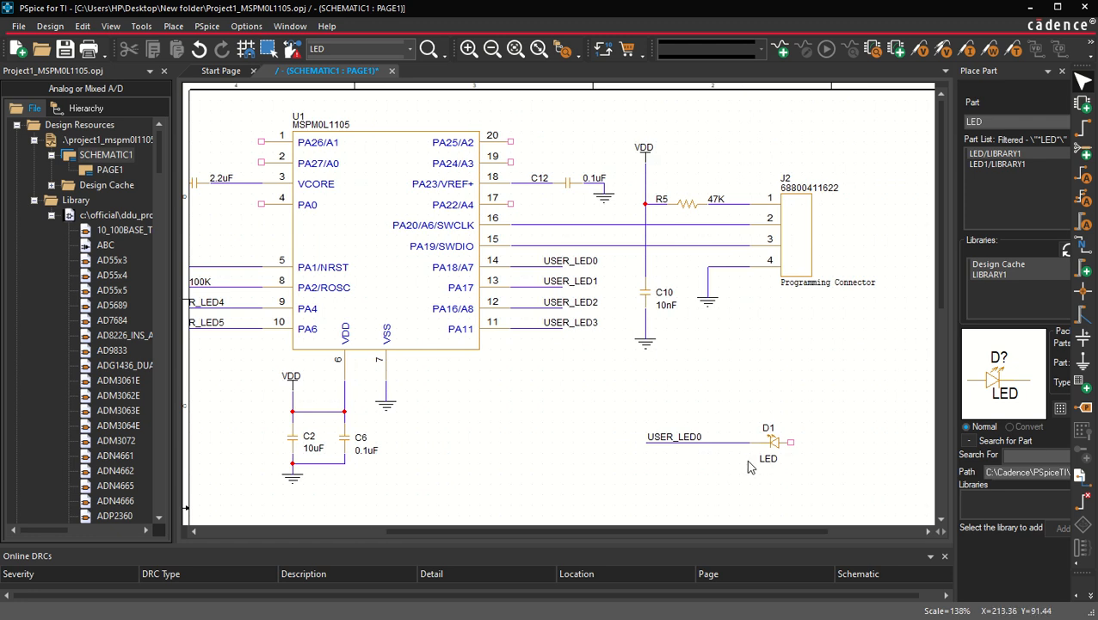
scroll(793, 471, right, 5)
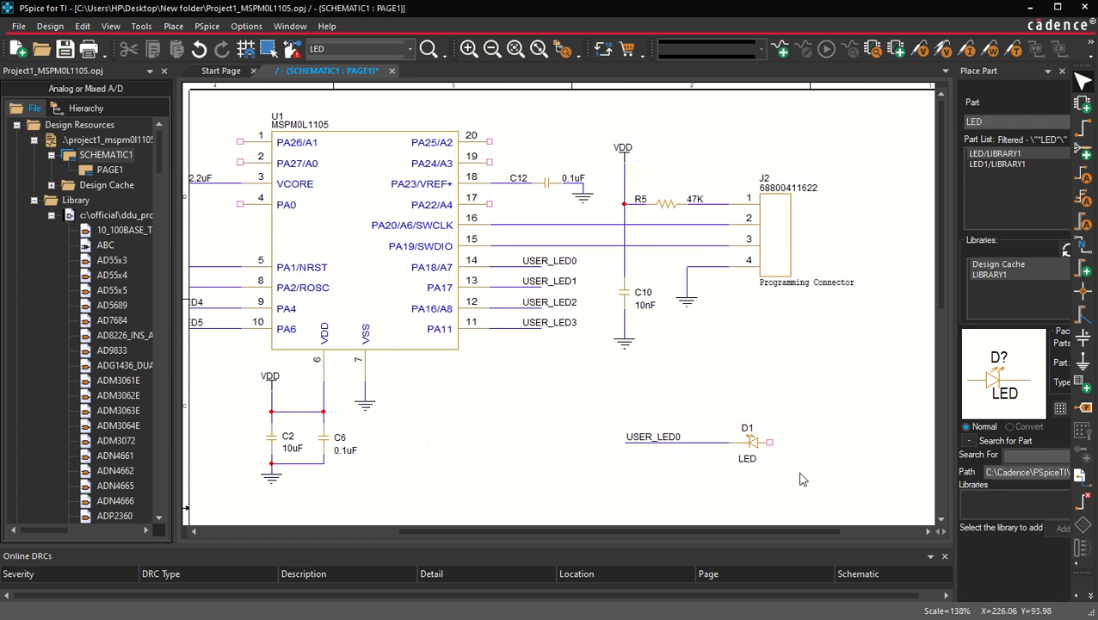
Step: Copy resistor R5 to the right of LED D1 and set the copy's value to 470
scroll(712, 467, down, 3)
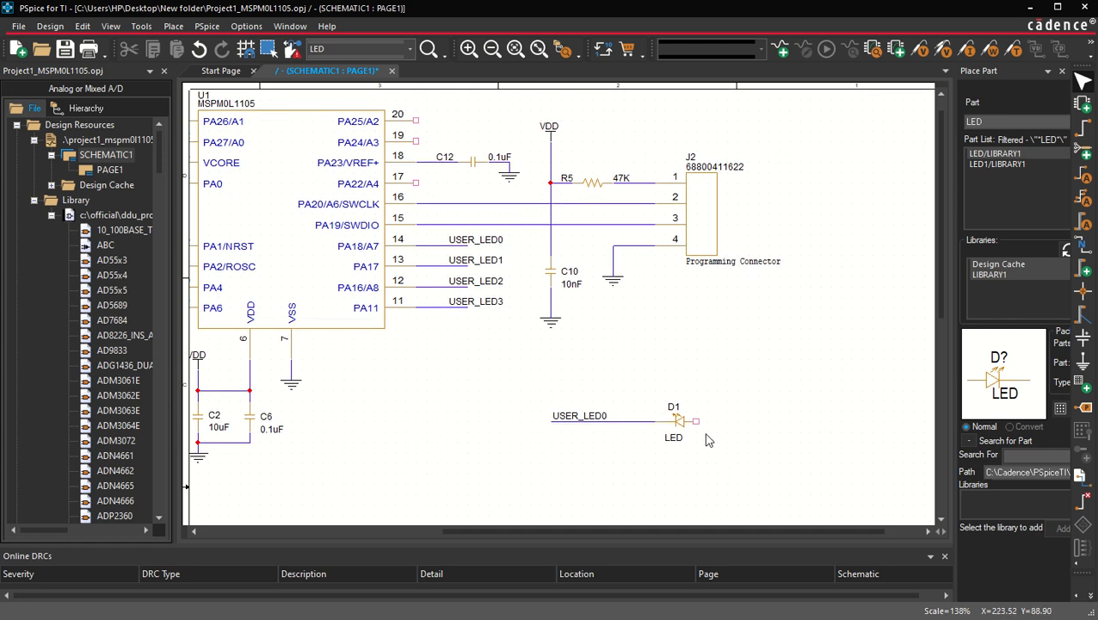
scroll(723, 439, down, 1)
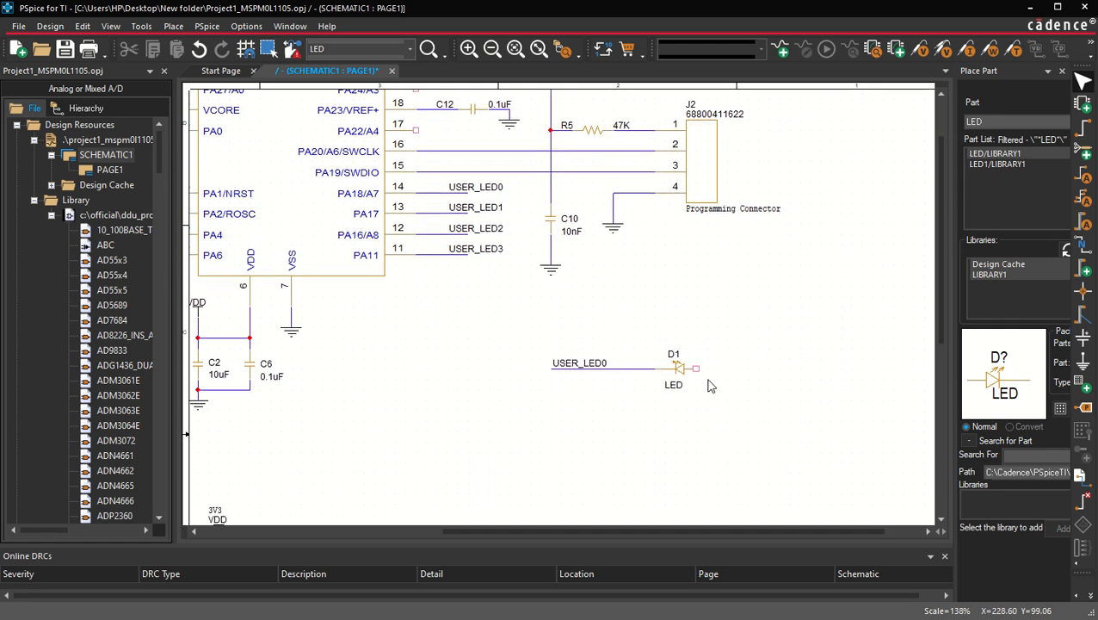
click(589, 138)
drag(589, 137, 753, 378)
double_click(778, 366)
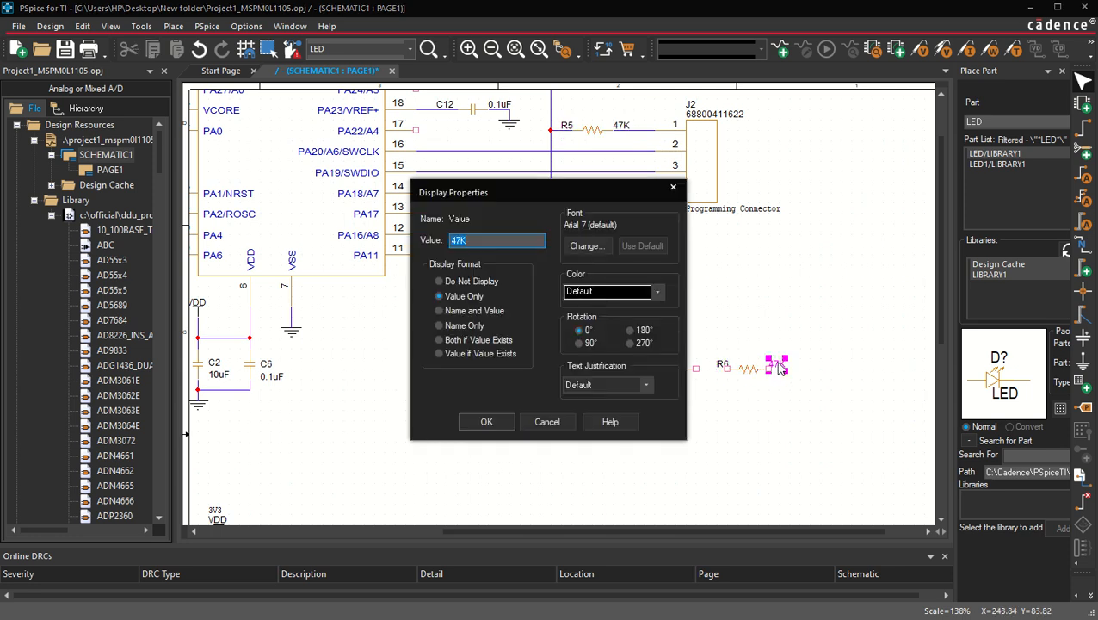
text(4)
key(Return)
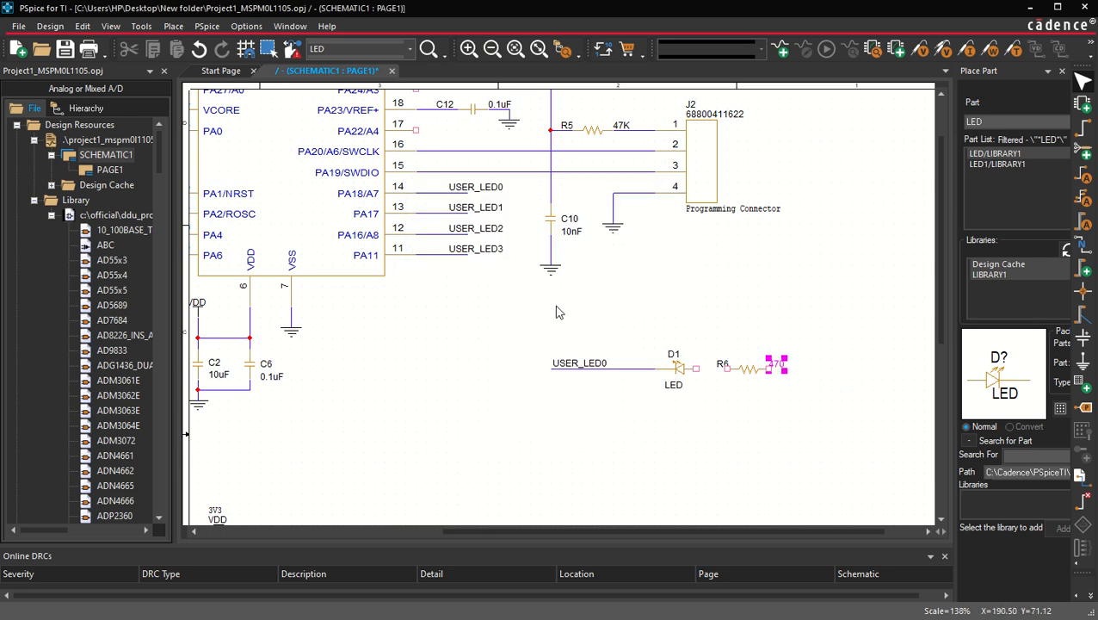
Step: Copy the VDD power symbol and place it above and right of the new resistor R6
click(475, 334)
click(205, 310)
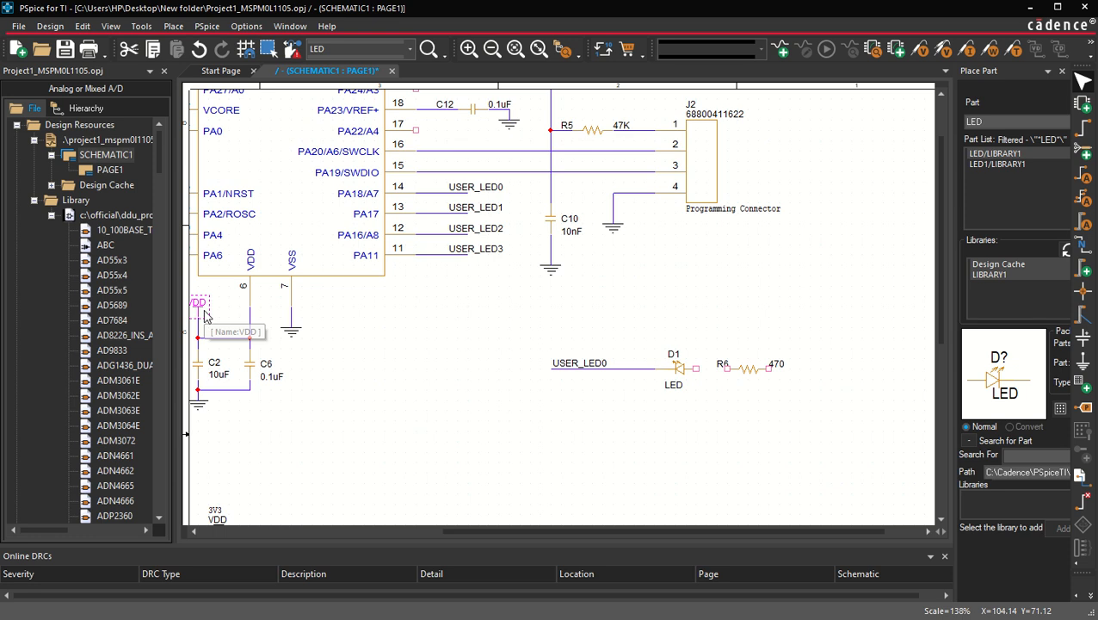
key(ctrl+c)
key(ctrl+v)
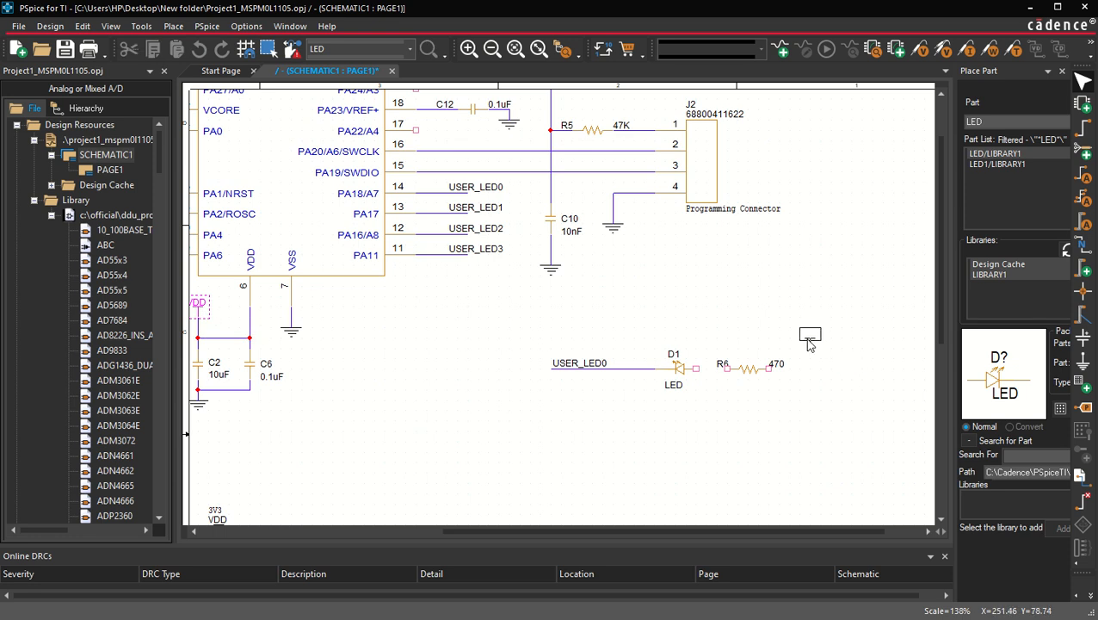
click(808, 337)
Step: Wire VDD to R6's right pin and R6's left pin to D1's right pin
key(i)
click(594, 310)
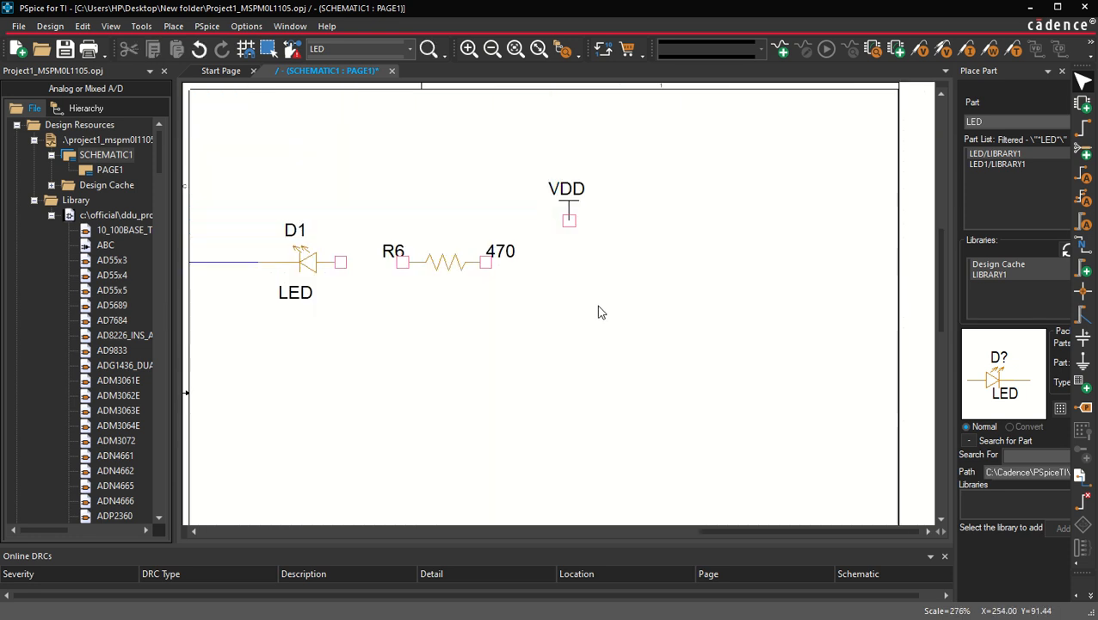
key(w)
click(568, 220)
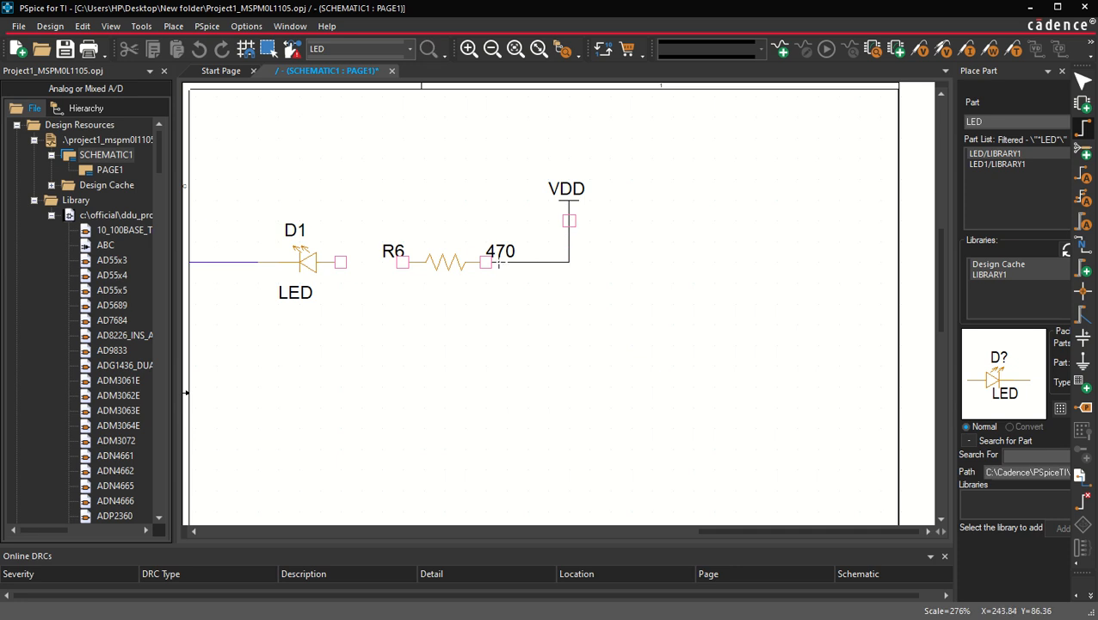
click(487, 261)
click(402, 261)
click(340, 262)
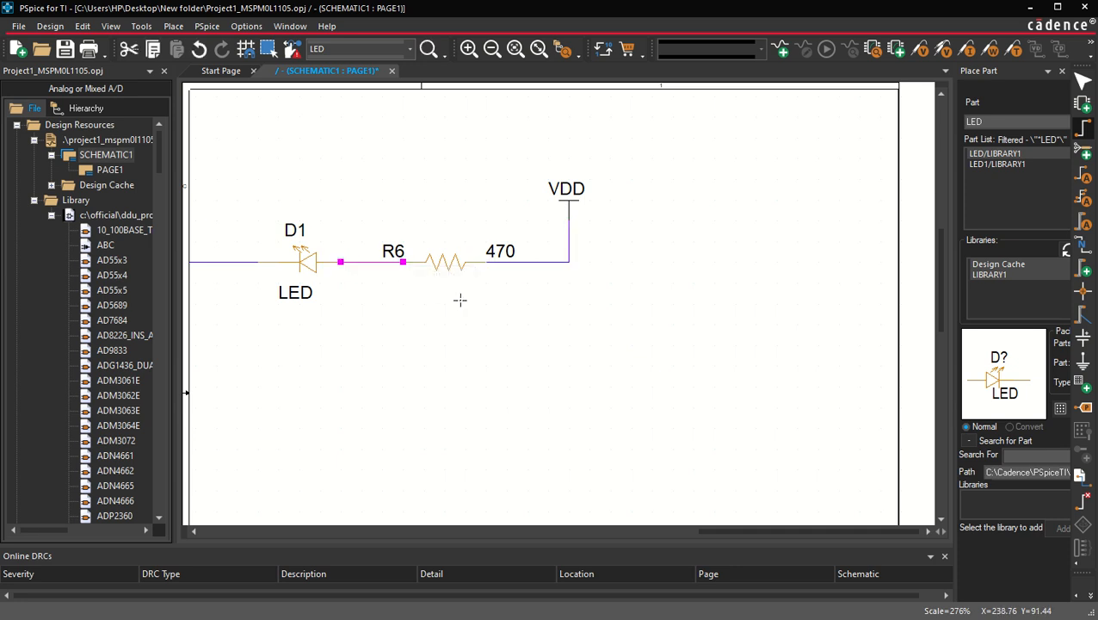
key(Escape)
Step: Set D1's displayed Implementation label to G
click(499, 330)
key(o)
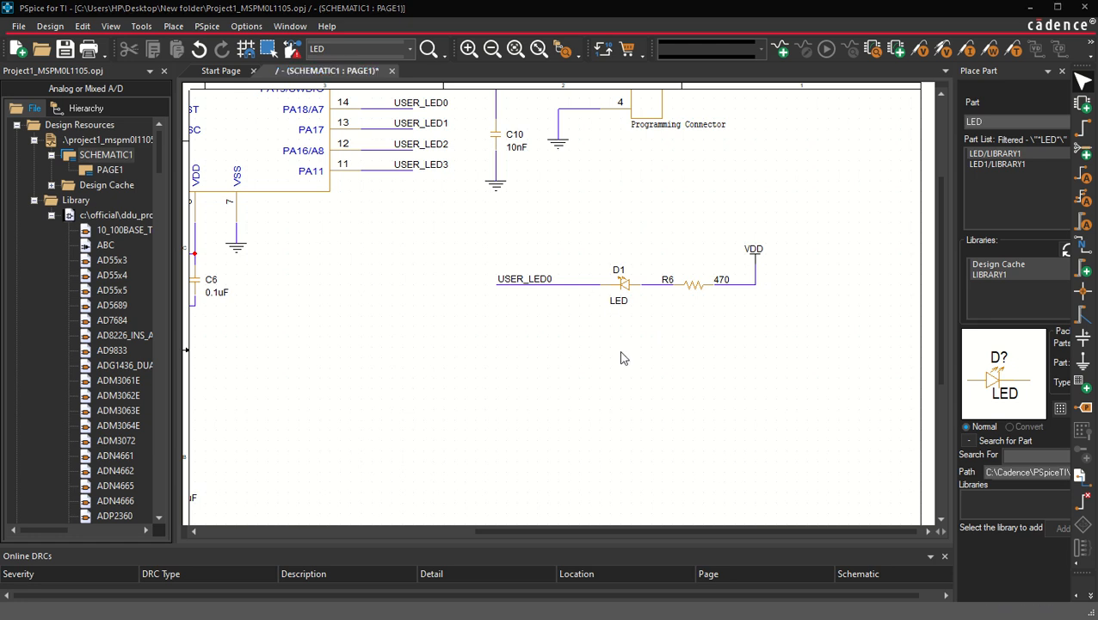
double_click(618, 298)
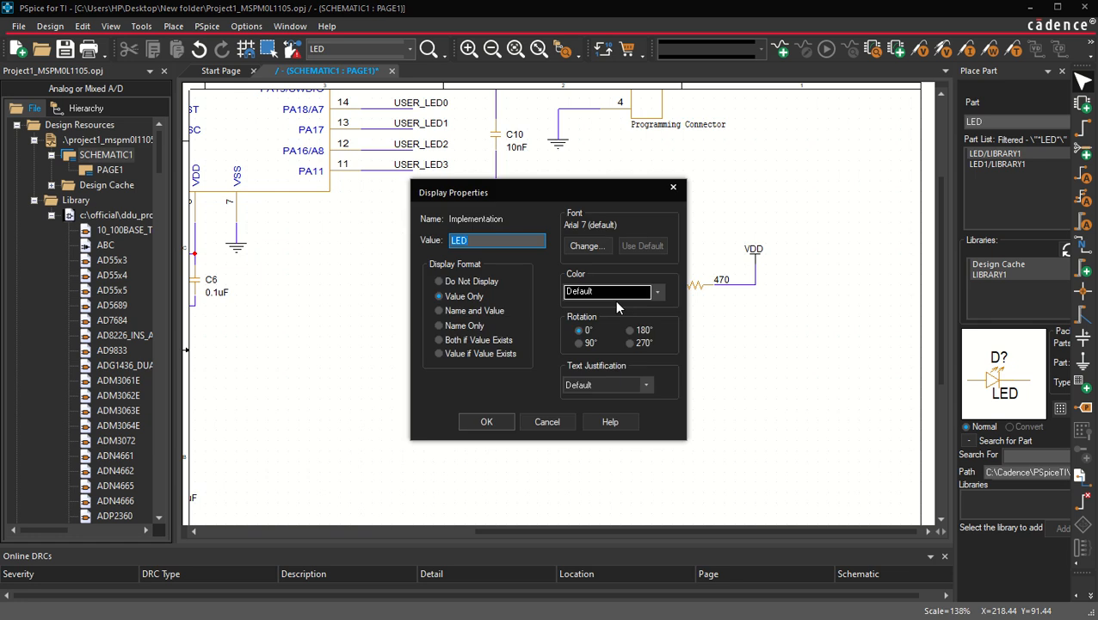
text(G)
click(488, 421)
Step: Open D1's properties and paste 150060VS75000 as its Manufacturer Part Number
click(623, 284)
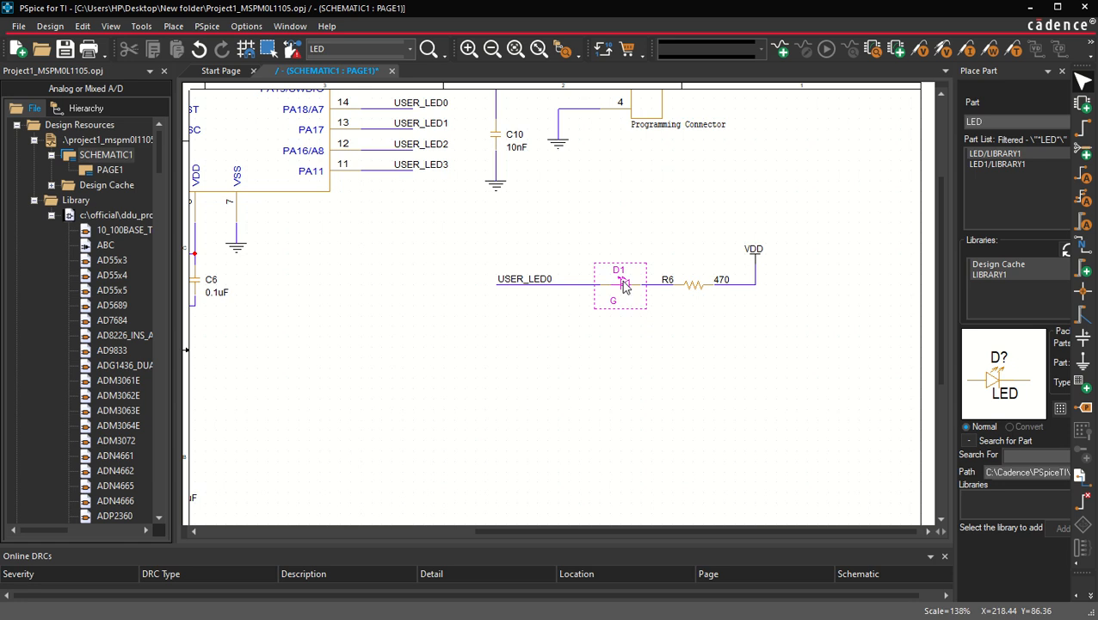
double_click(625, 287)
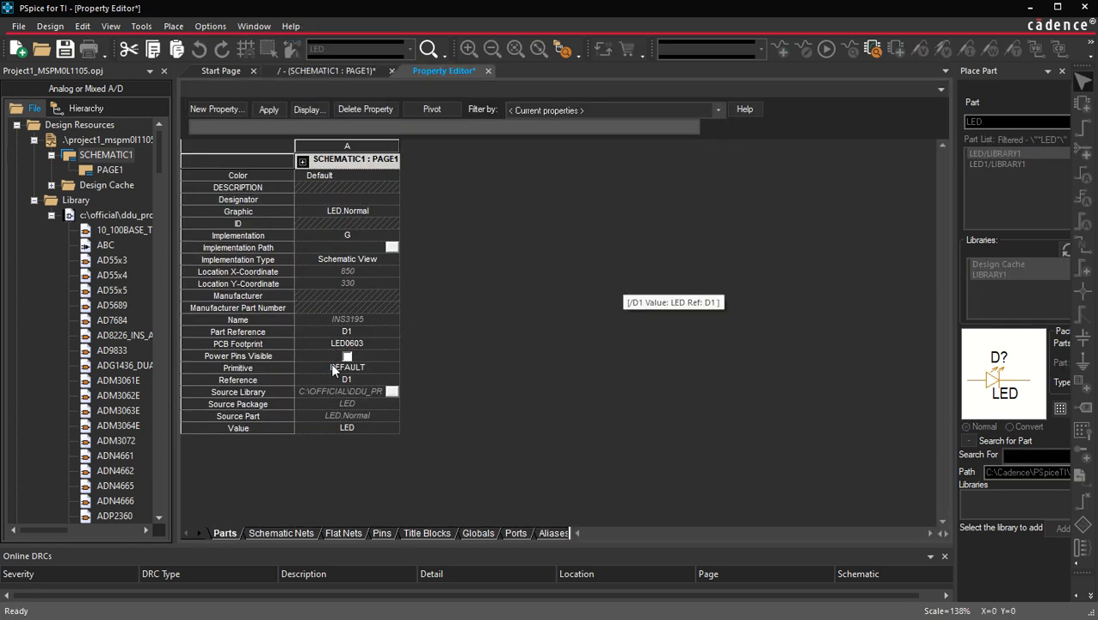
click(328, 309)
key(ctrl+v)
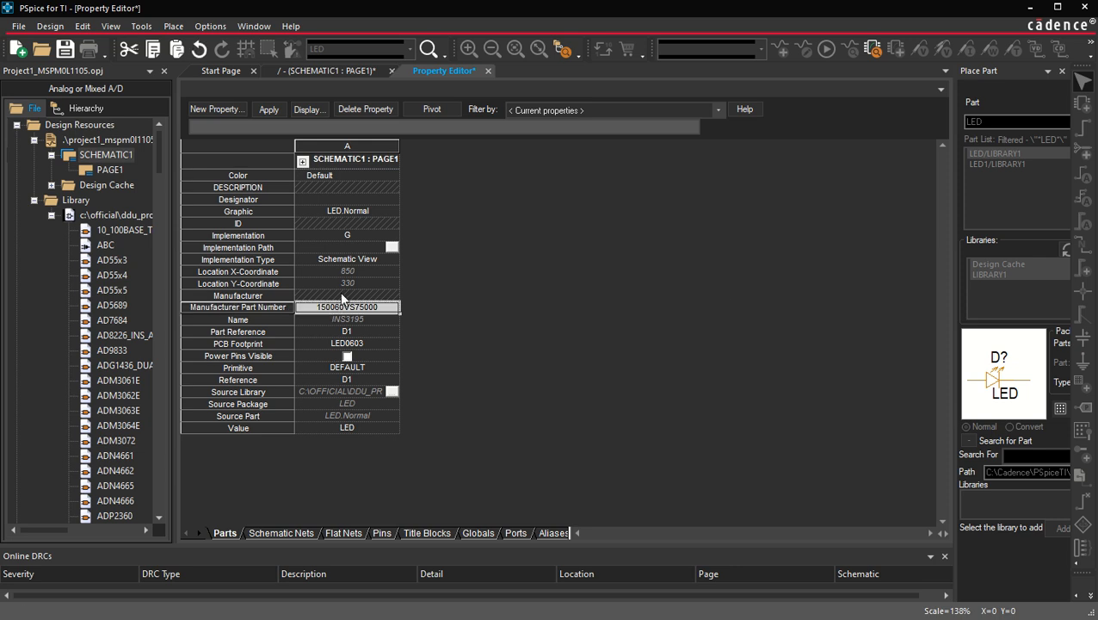
Step: Paste Würth Elektronik as D1's Manufacturer property
click(343, 296)
key(alt+Tab)
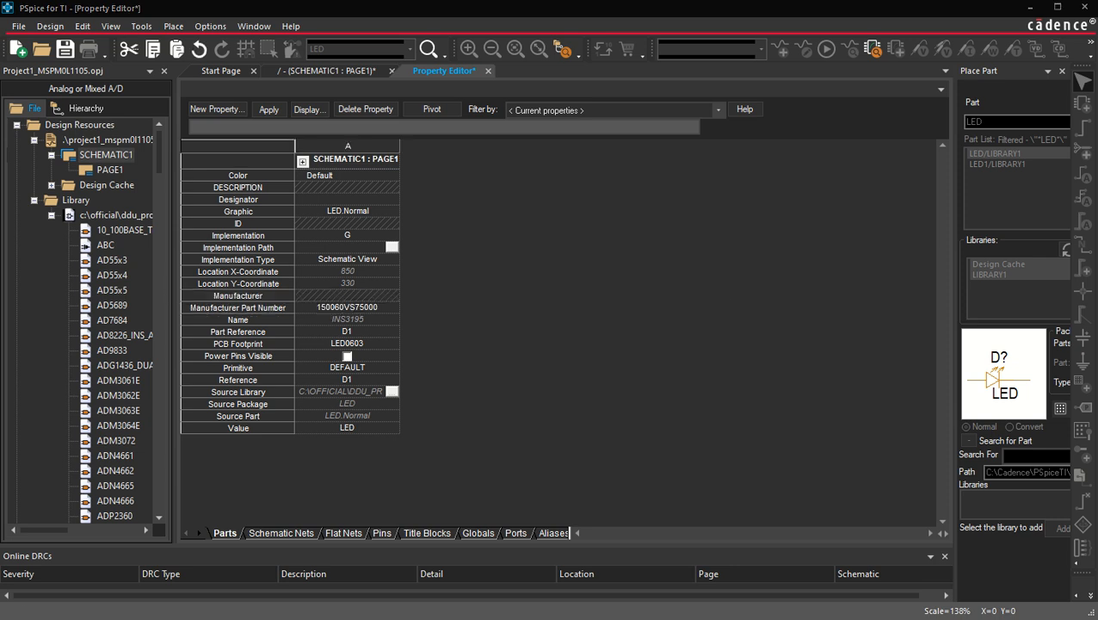
click(344, 296)
key(ctrl+v)
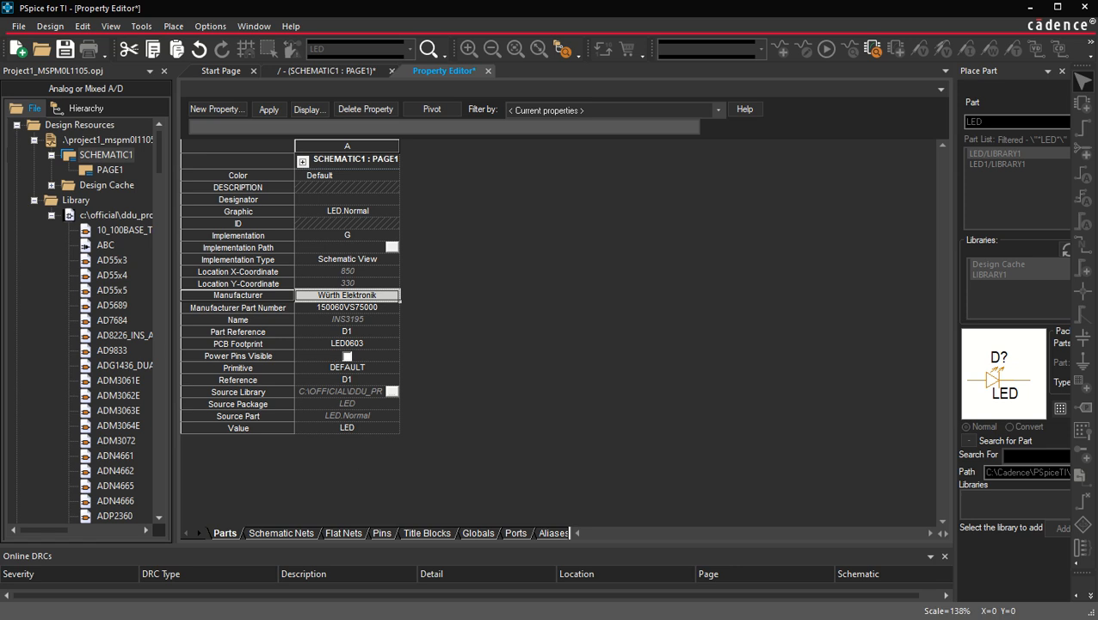
Step: Paste LED GREEN CLEAR 2V 0603 as D1's DESCRIPTION property
key(alt+Tab)
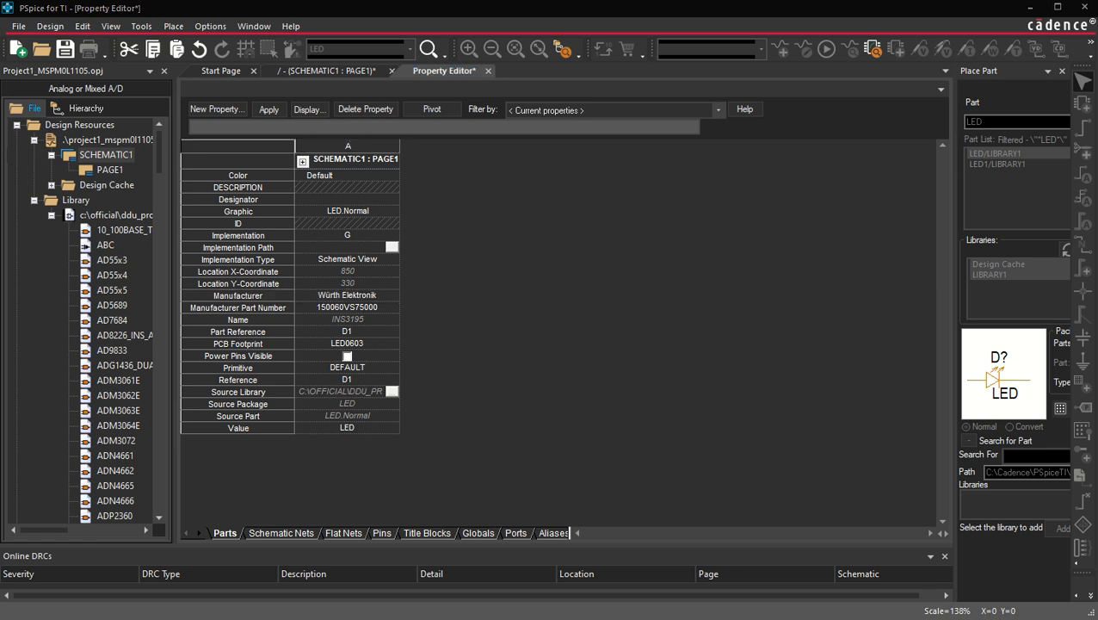
click(326, 178)
click(324, 186)
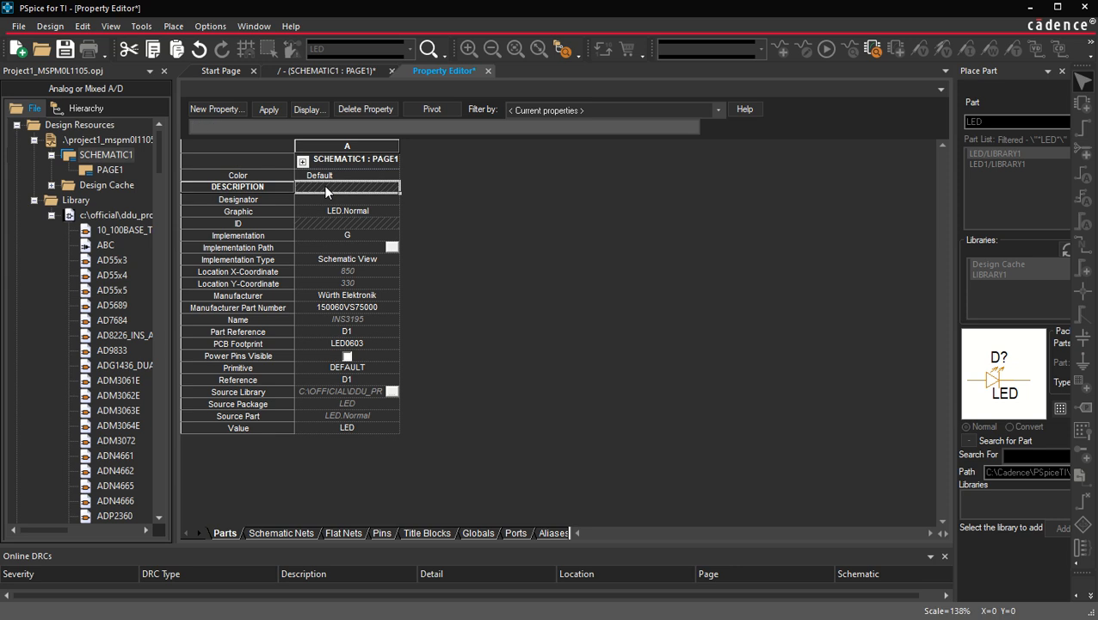
text(LED GREEN CLEAR 2V 0603)
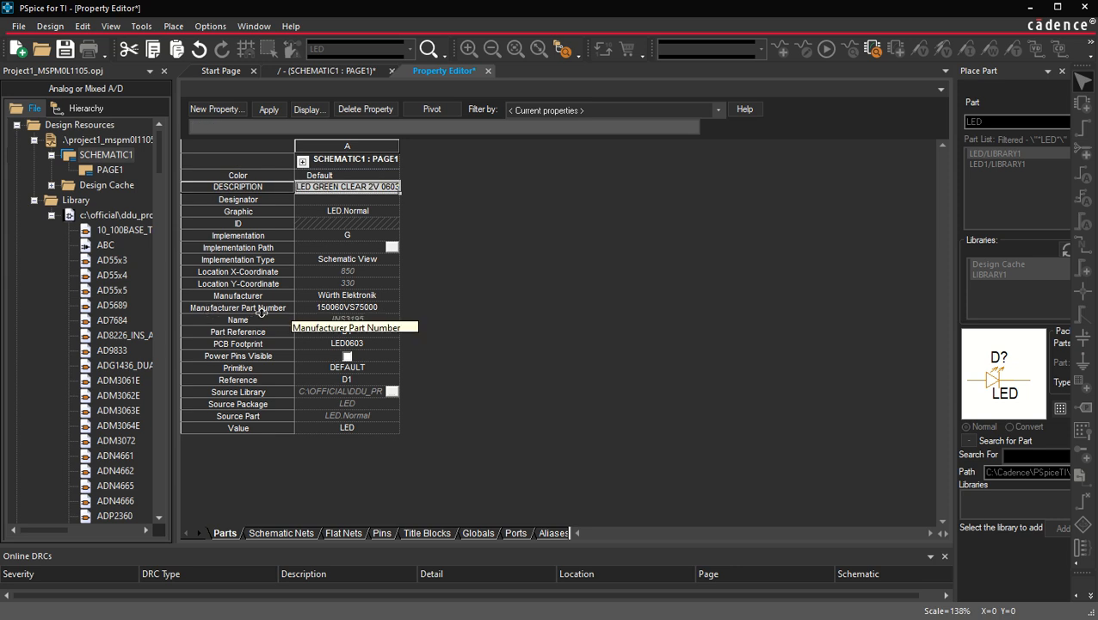
Step: Set D1's Value property to G and return to the schematic page
click(349, 428)
click(349, 428)
text(G)
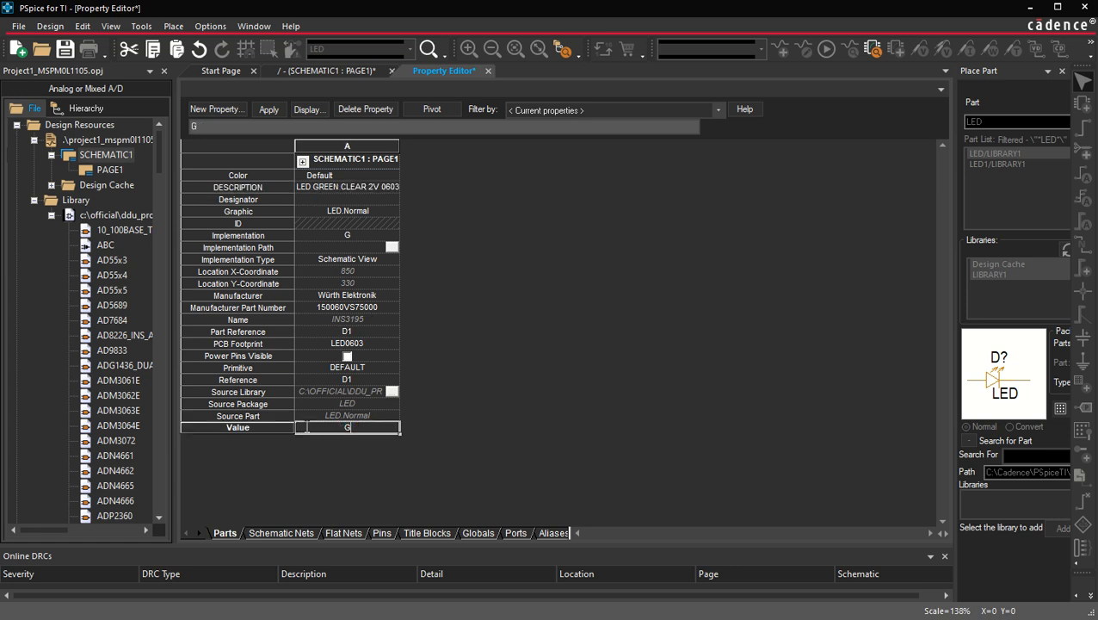
click(488, 70)
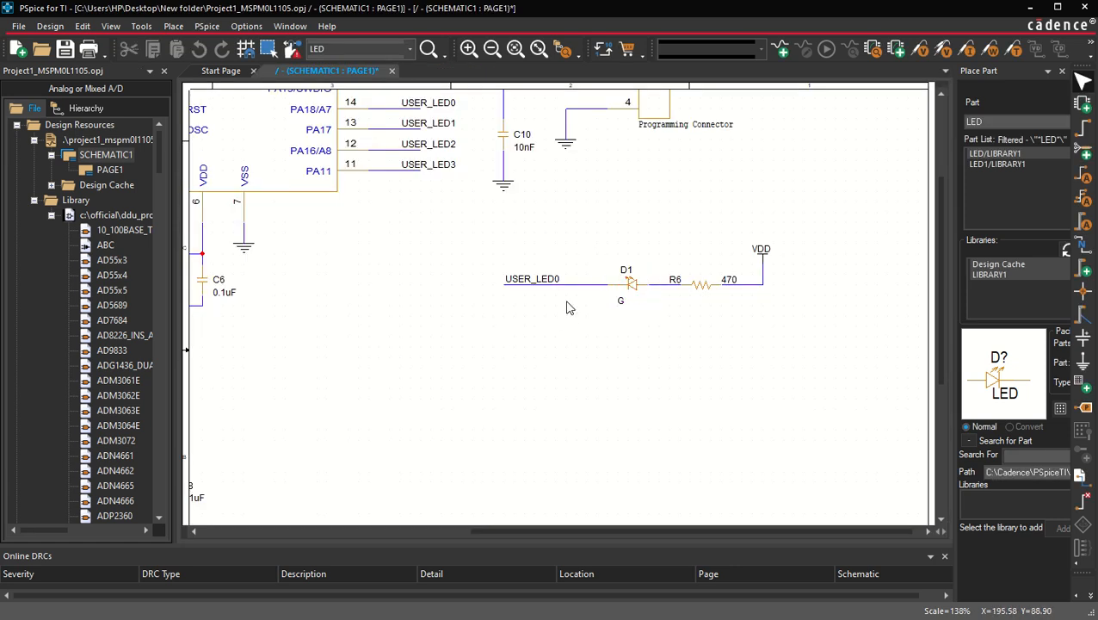
Step: Nudge D1's G label slightly upward
drag(621, 301, 622, 297)
scroll(730, 330, up, 1)
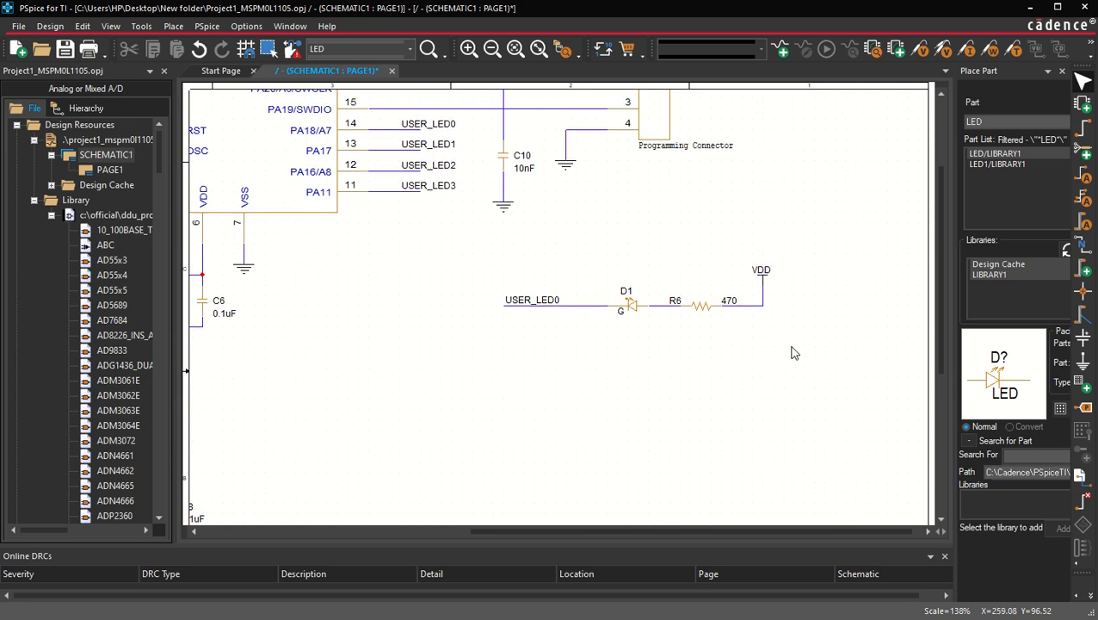
Step: Select the whole USER_LED0 LED circuit and duplicate it directly below
drag(793, 353, 411, 234)
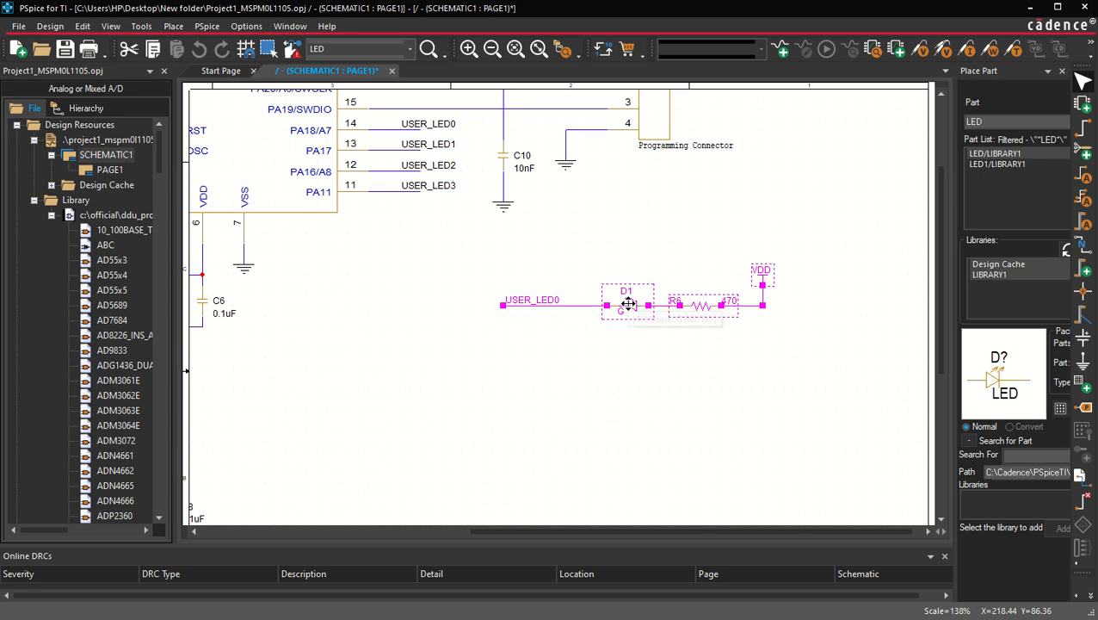
drag(629, 304, 629, 355)
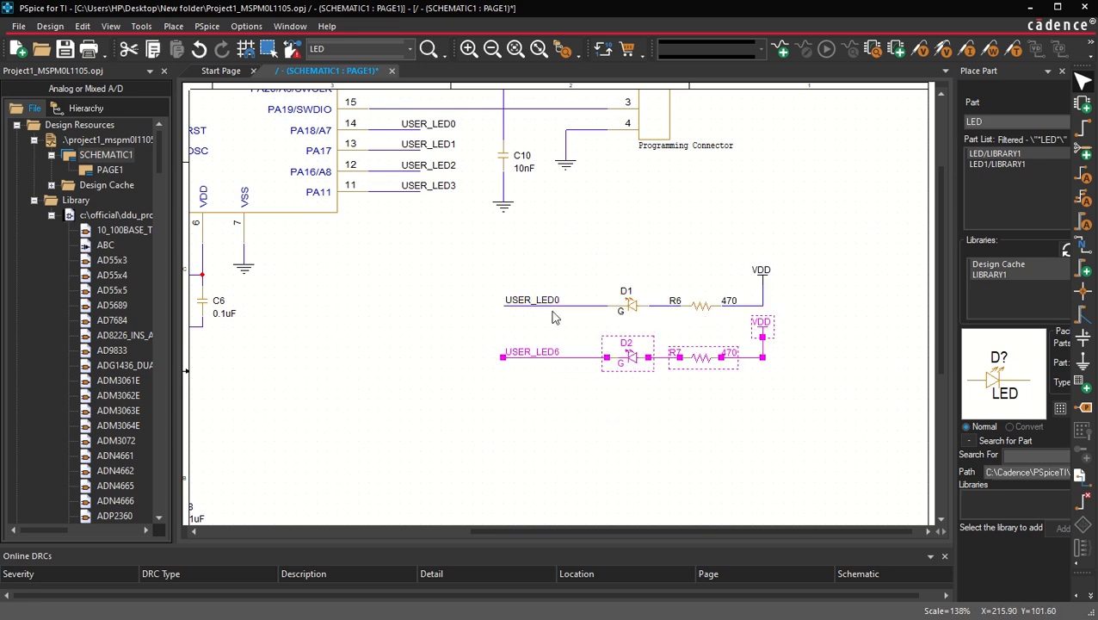
click(608, 442)
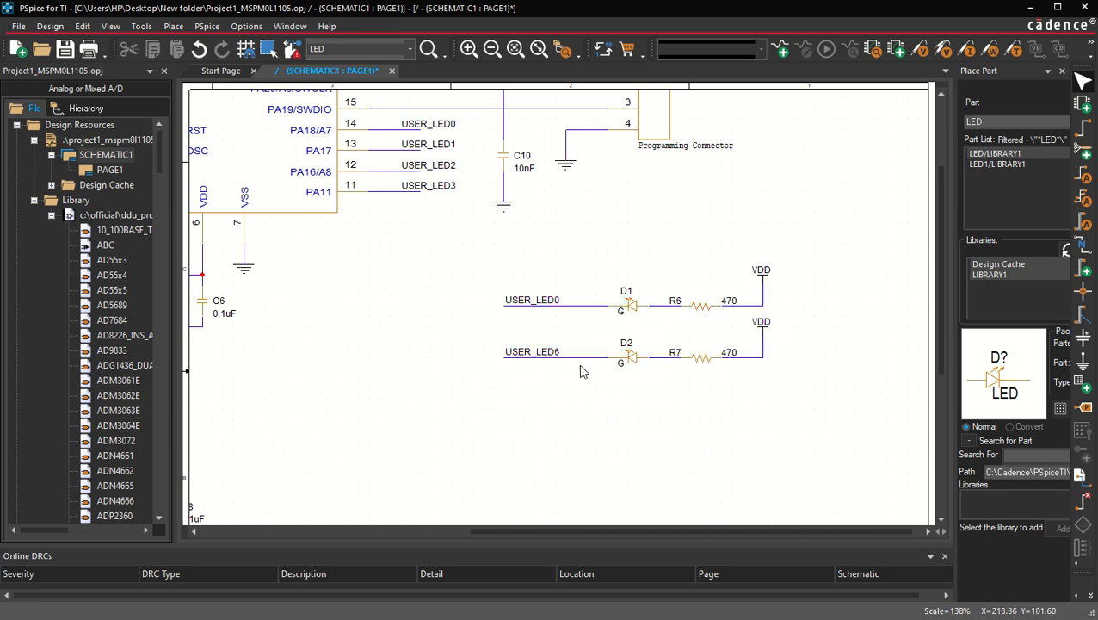
Step: Rename the copied circuit's net alias to USER_LED1
double_click(555, 352)
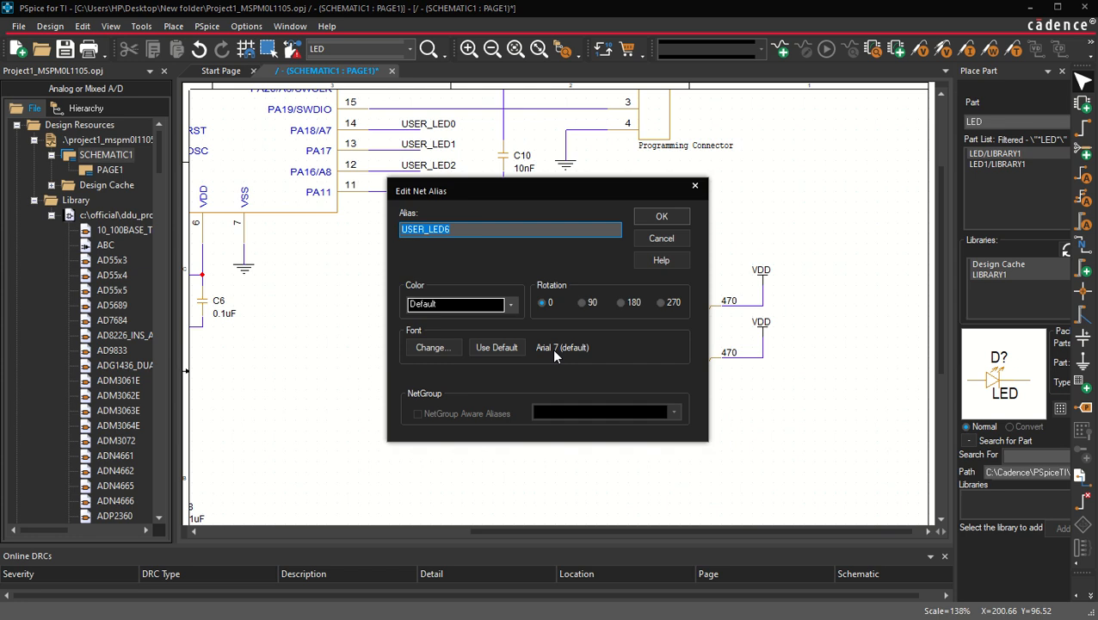
key(End)
key(BackSpace)
text(1)
key(Return)
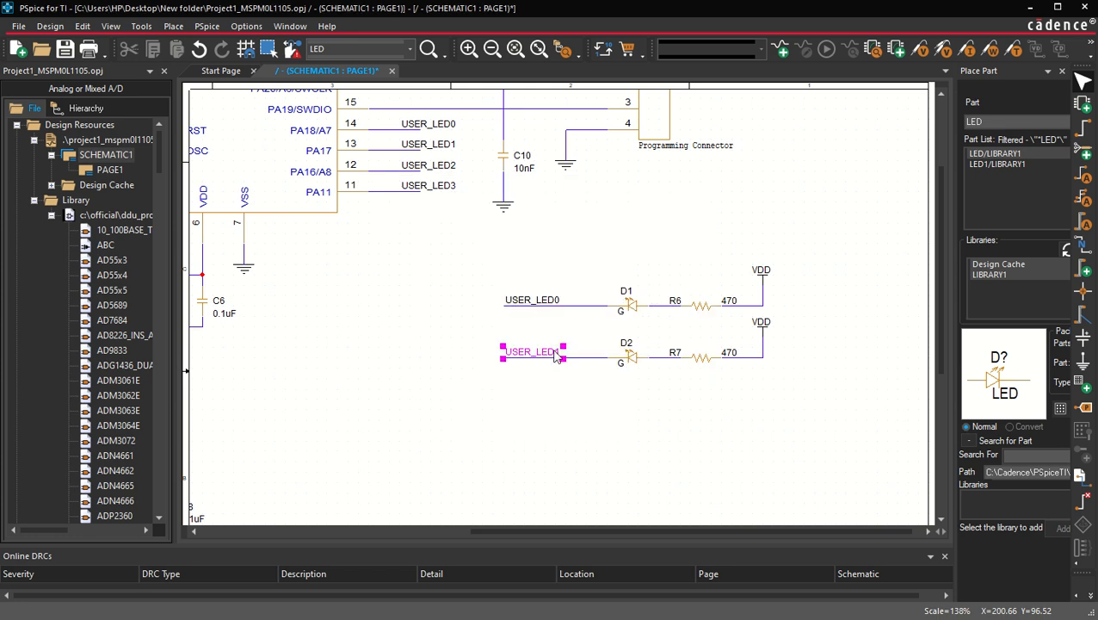
click(422, 305)
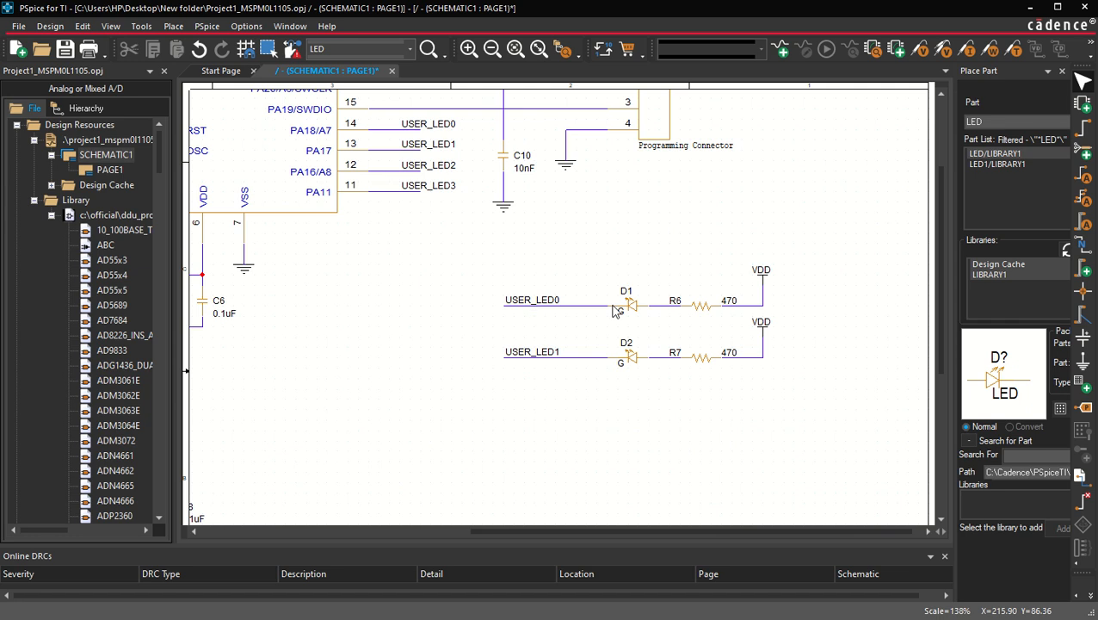
Step: Set D2's displayed Implementation label to R
double_click(620, 363)
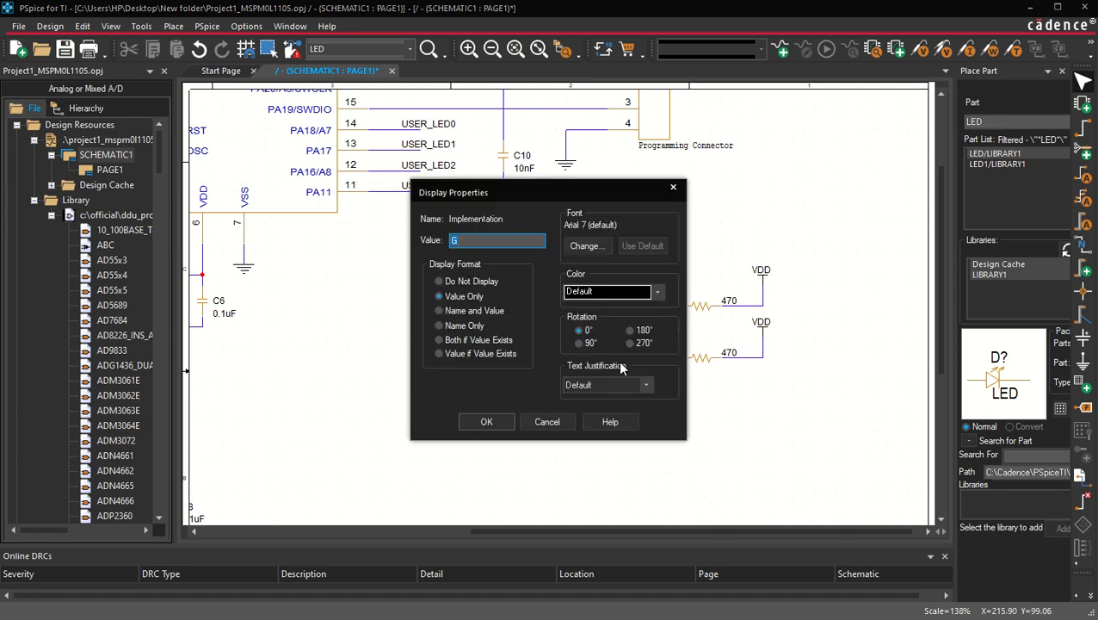
key(Return)
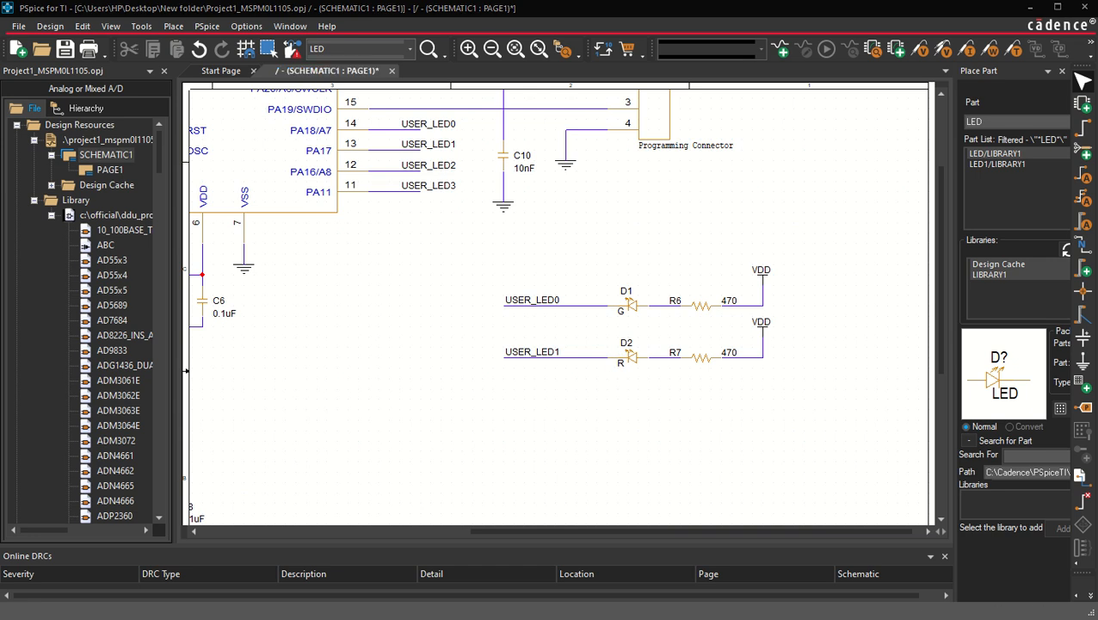
Step: Set D2's Manufacturer Part Number to 150060RS75000, save the design and return to the schematic
double_click(632, 360)
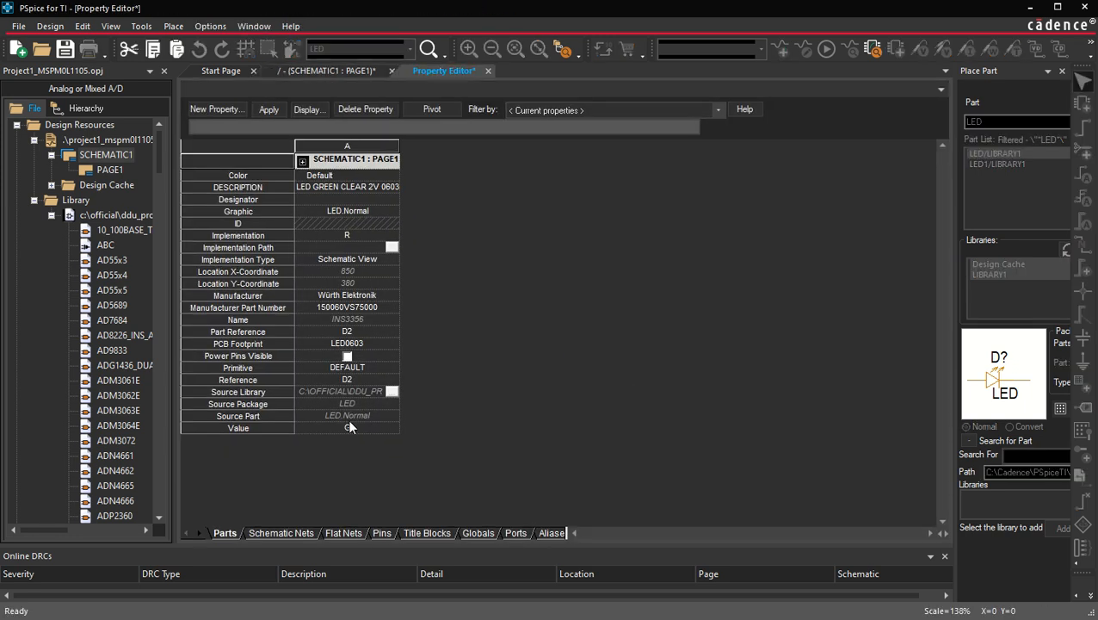
click(360, 307)
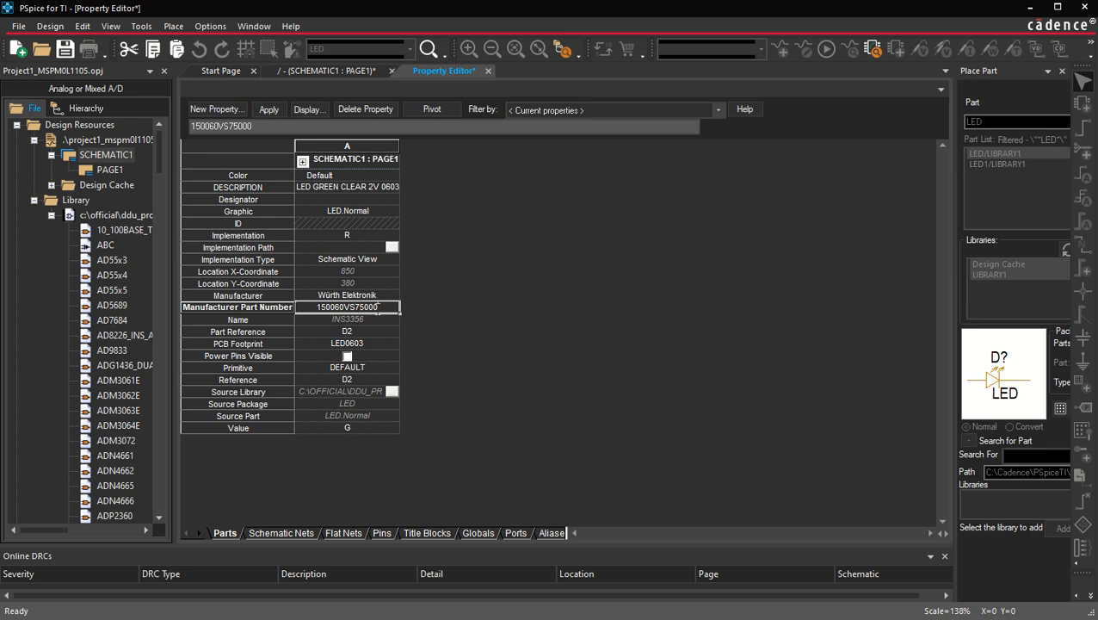
drag(378, 308, 249, 299)
text(150060RS75000)
click(65, 49)
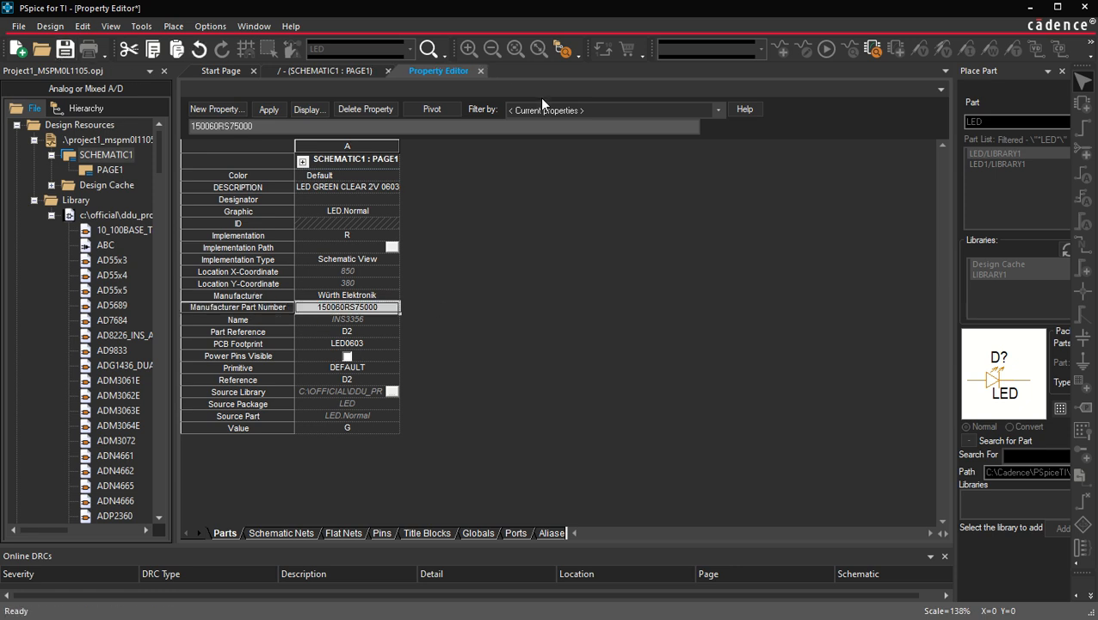
click(481, 71)
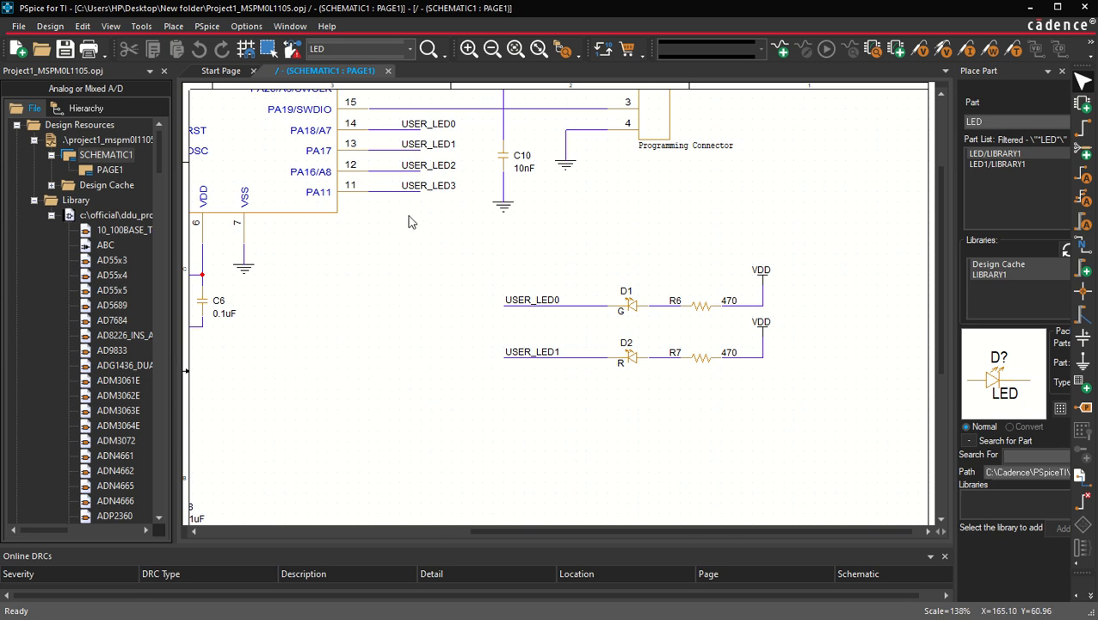
Step: Place two LED parts, D3 and D4, one above the other below the existing LED circuits
click(1003, 122)
key(Return)
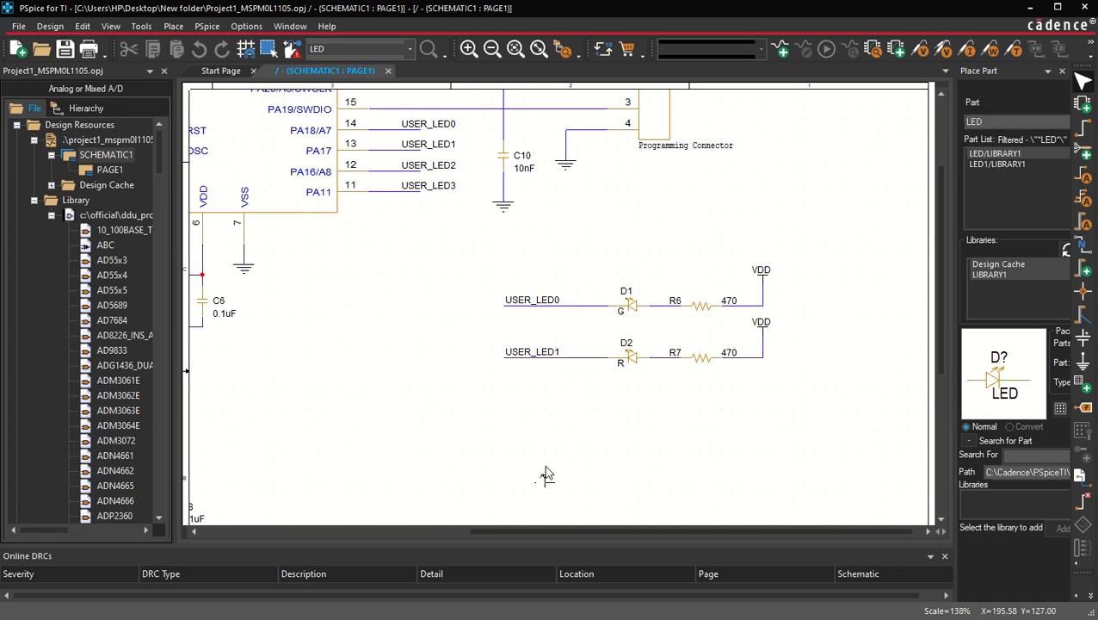
click(625, 408)
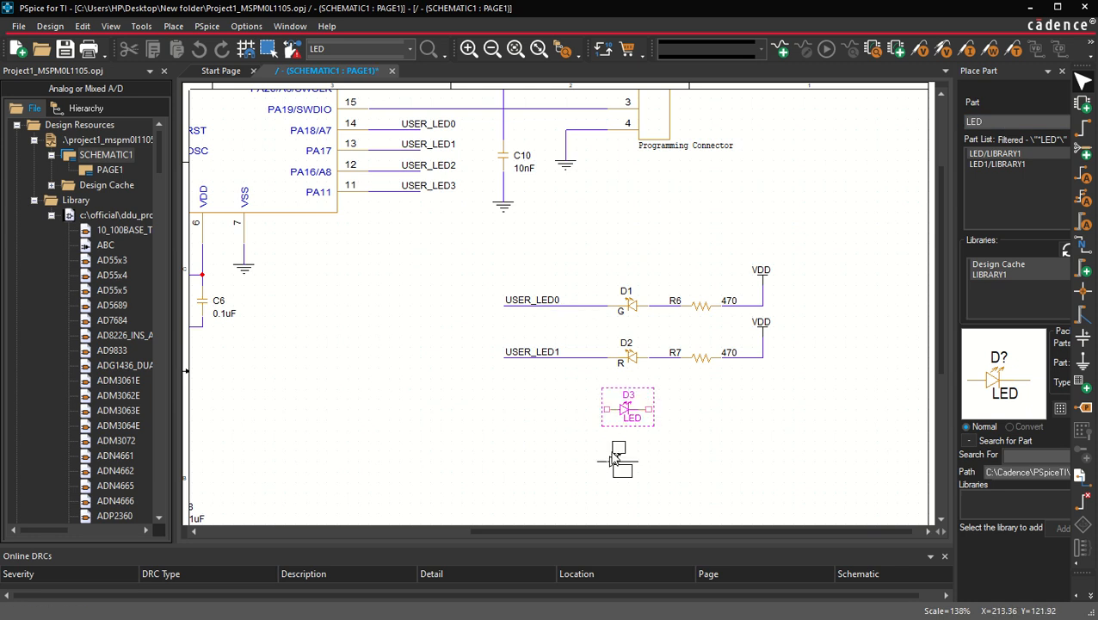
click(625, 460)
key(Escape)
click(478, 437)
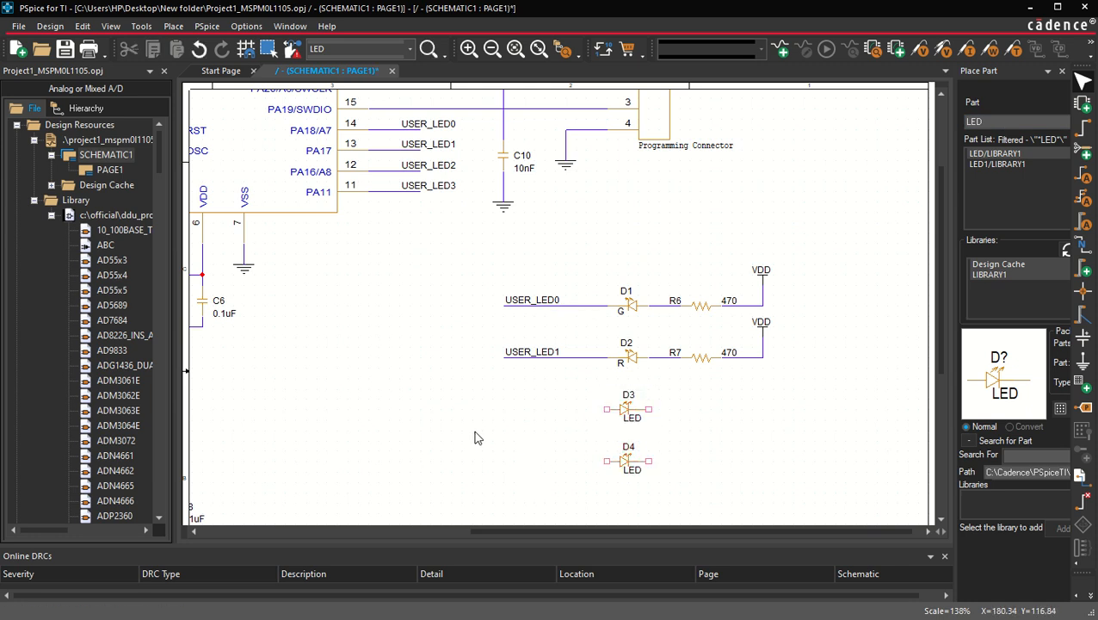
Step: Copy the 470 resistor to create R8 and R9 to the left of D3 and D4
scroll(478, 437, down, 2)
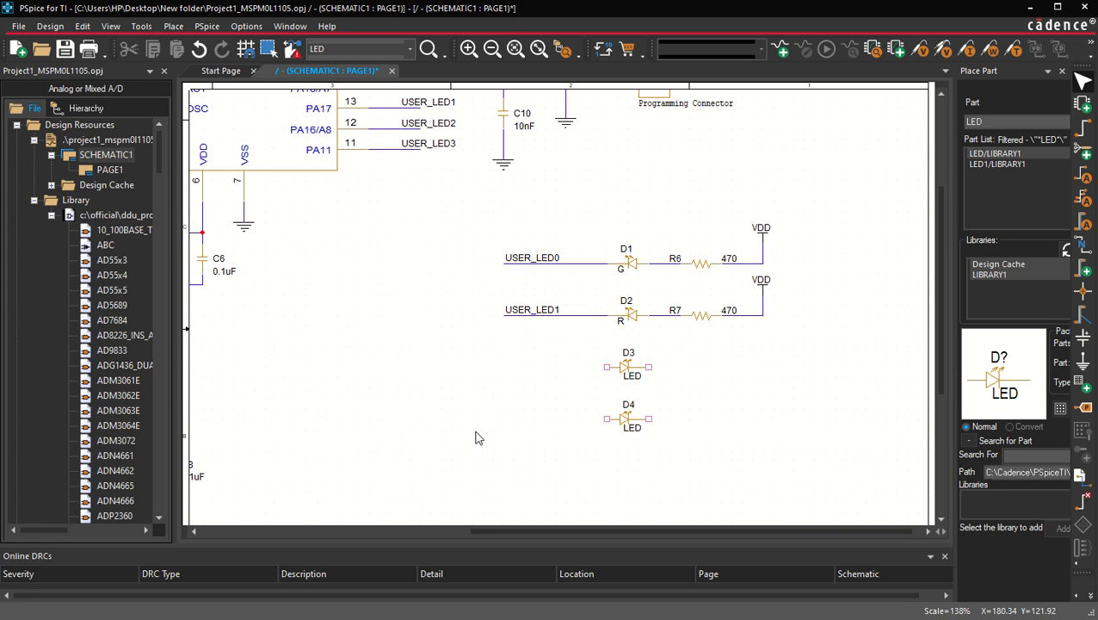
click(701, 261)
drag(701, 261, 531, 412)
click(434, 435)
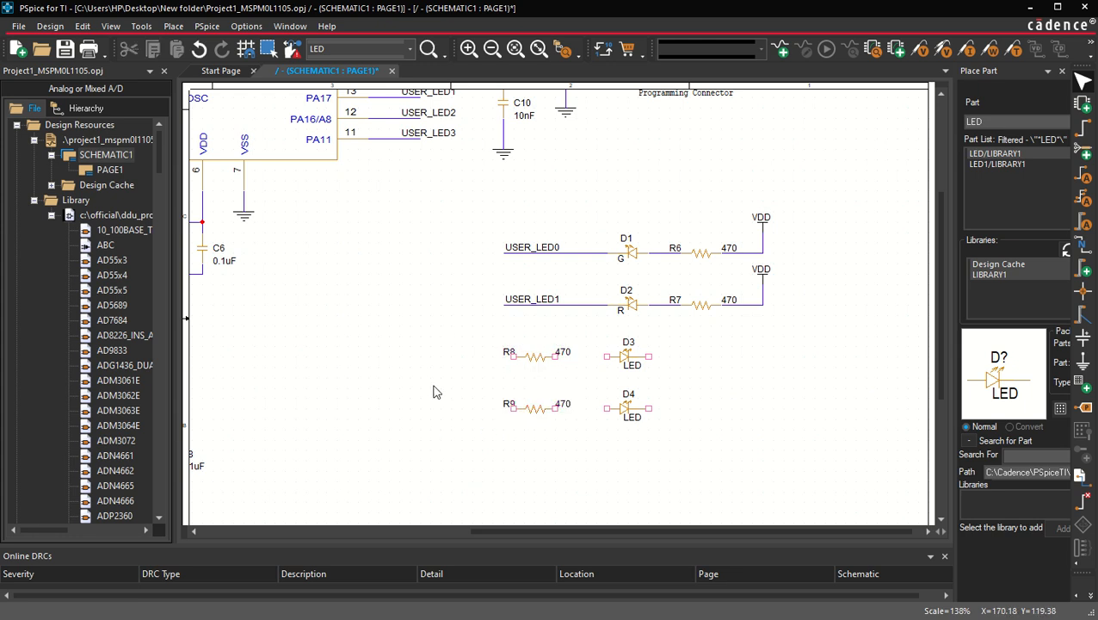
Step: Copy the ground symbol and place it below the new LEDs
click(244, 215)
key(ctrl+c)
key(ctrl+v)
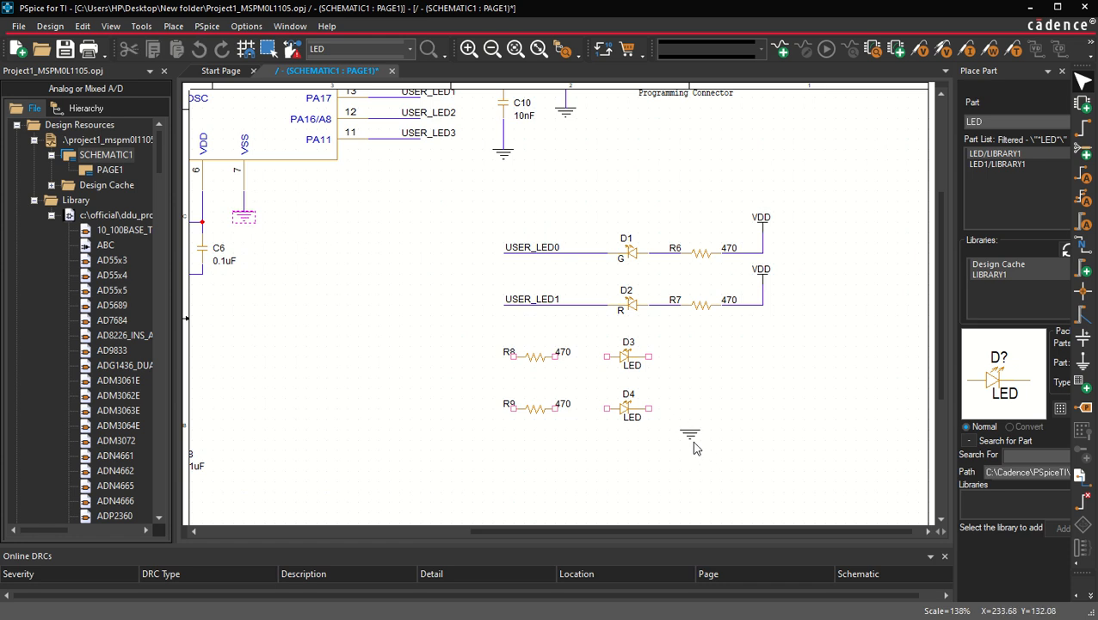
click(696, 445)
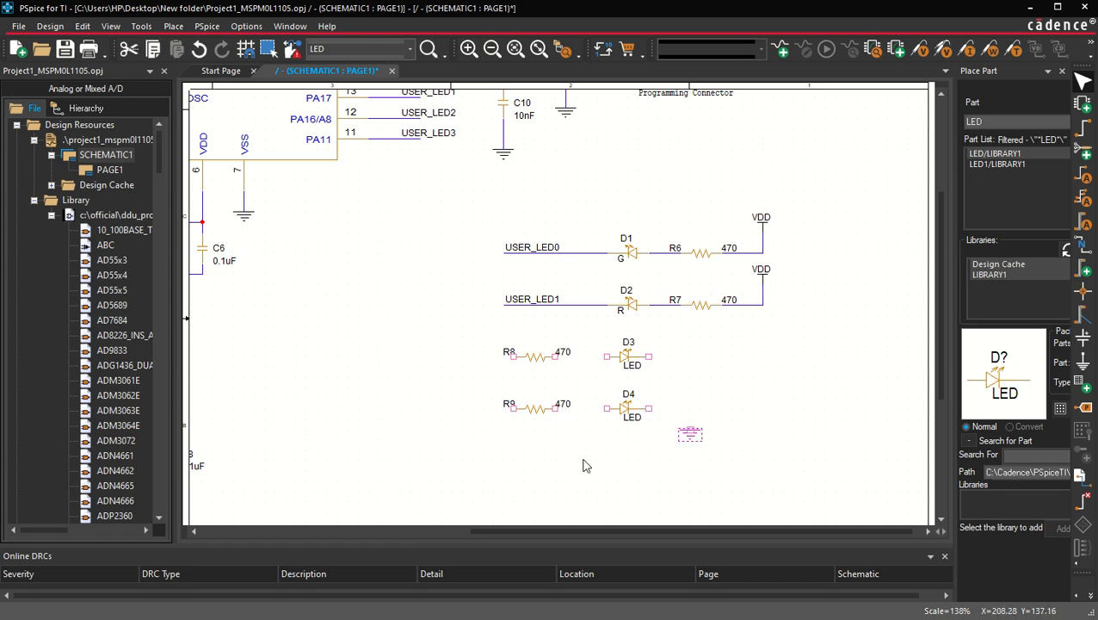
Step: Wire both new LEDs to the ground symbol and connect each LED to its resistor
click(649, 357)
click(689, 430)
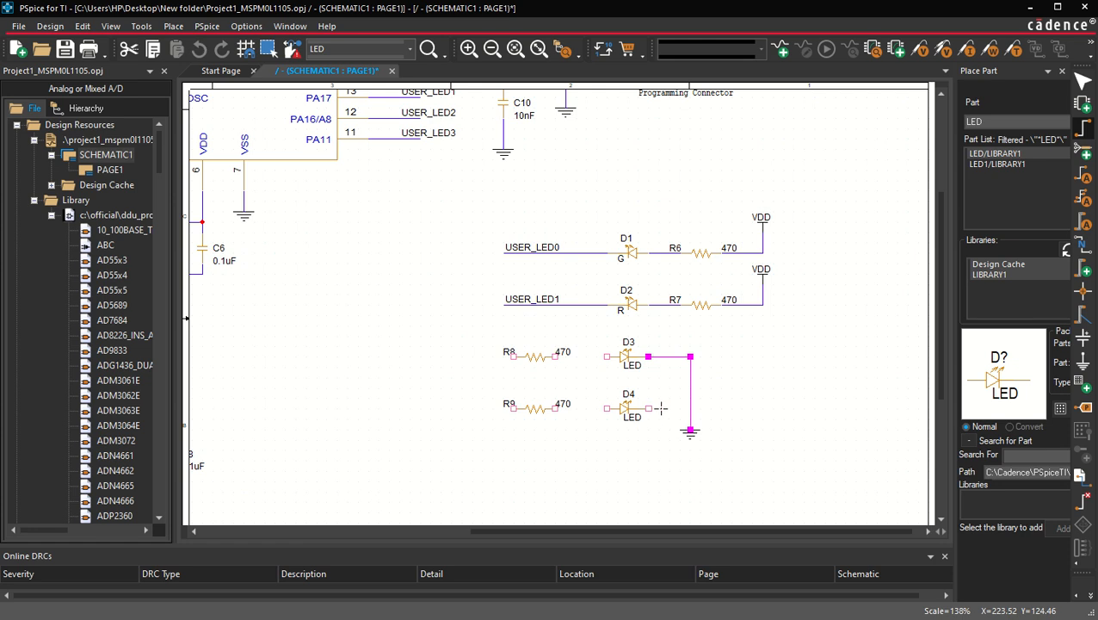
click(649, 408)
click(690, 408)
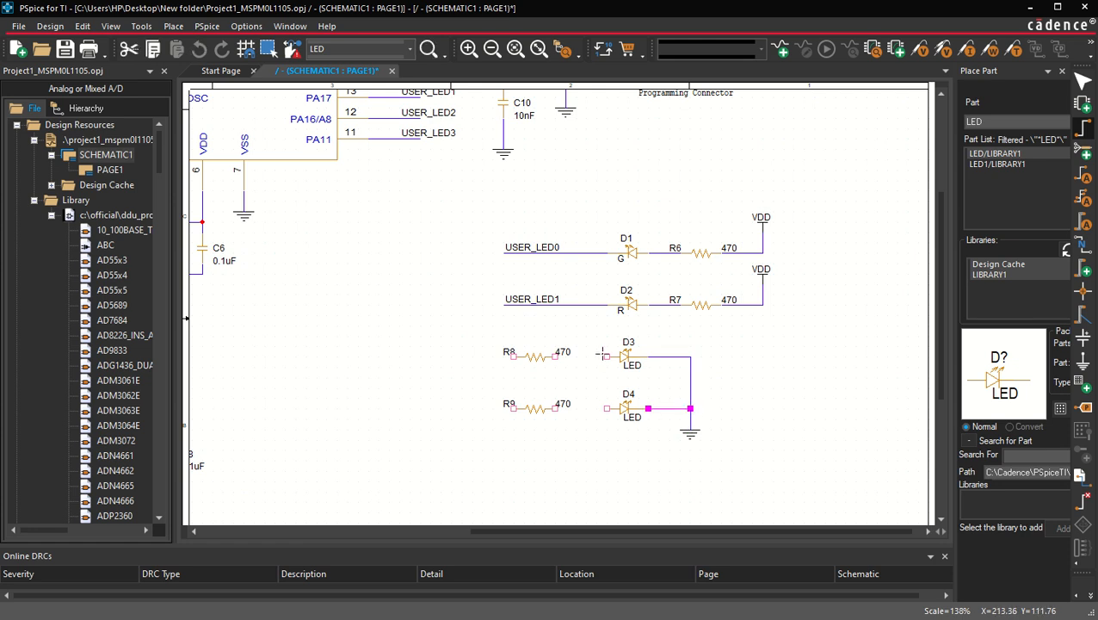
click(605, 355)
click(555, 355)
click(605, 408)
click(555, 408)
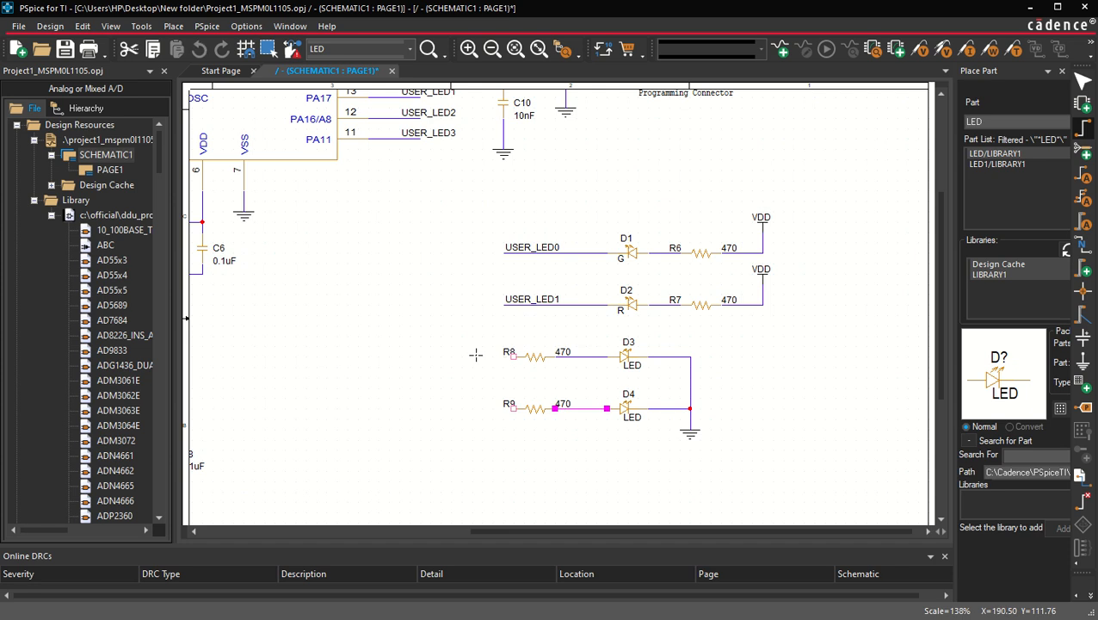
Step: Draw a wire from R8's free end and label it with the net alias USER_LED2
click(513, 354)
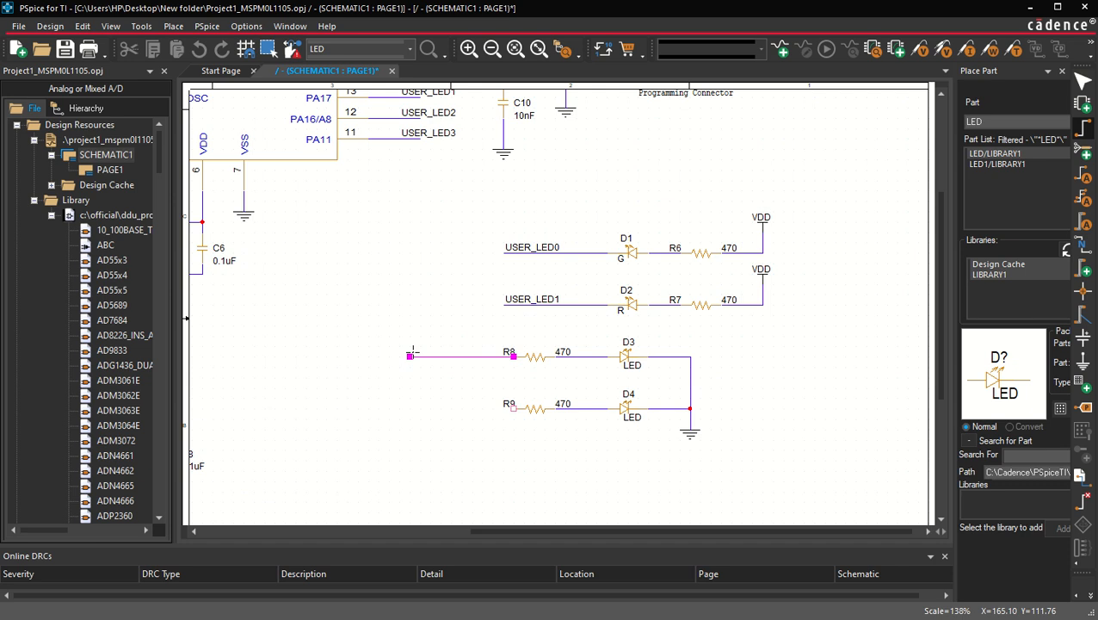
text(n)
text(USE)
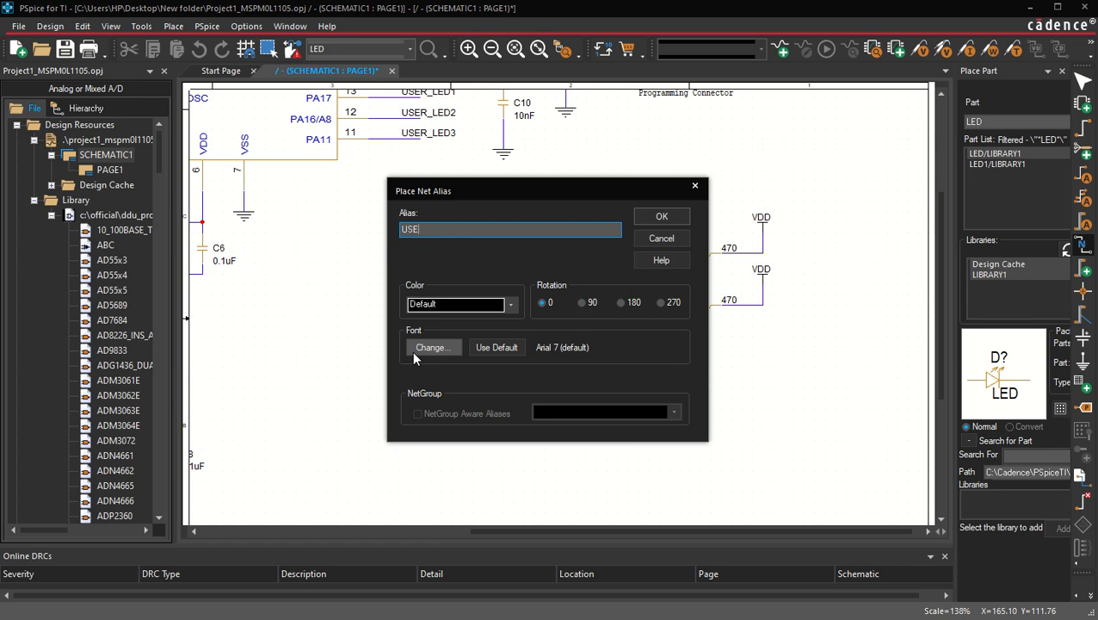
text(R_LED2)
key(Return)
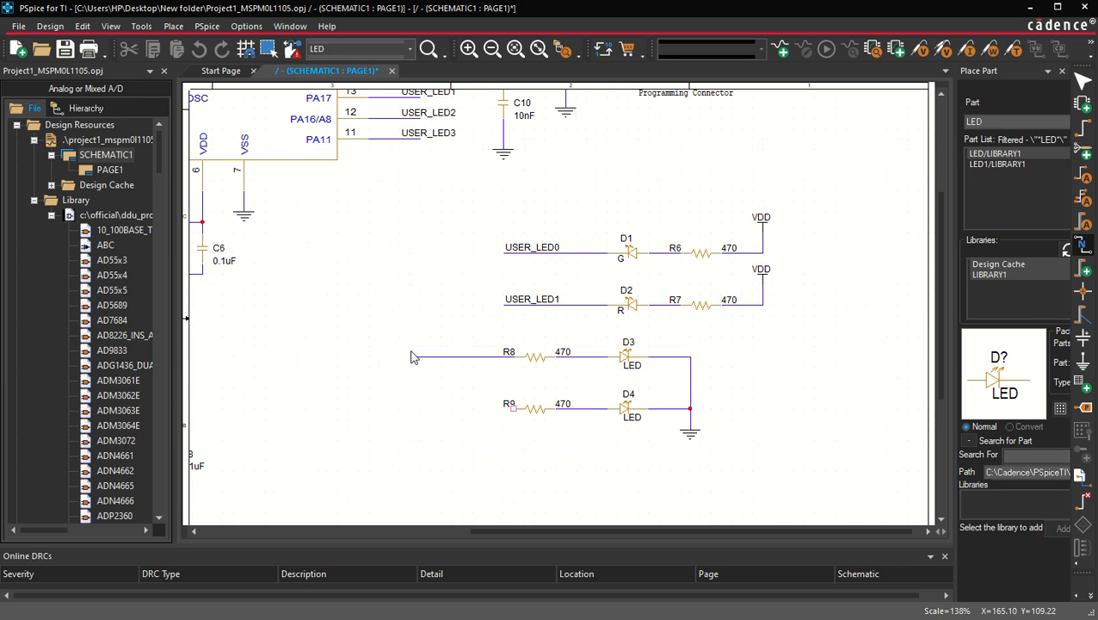
click(422, 359)
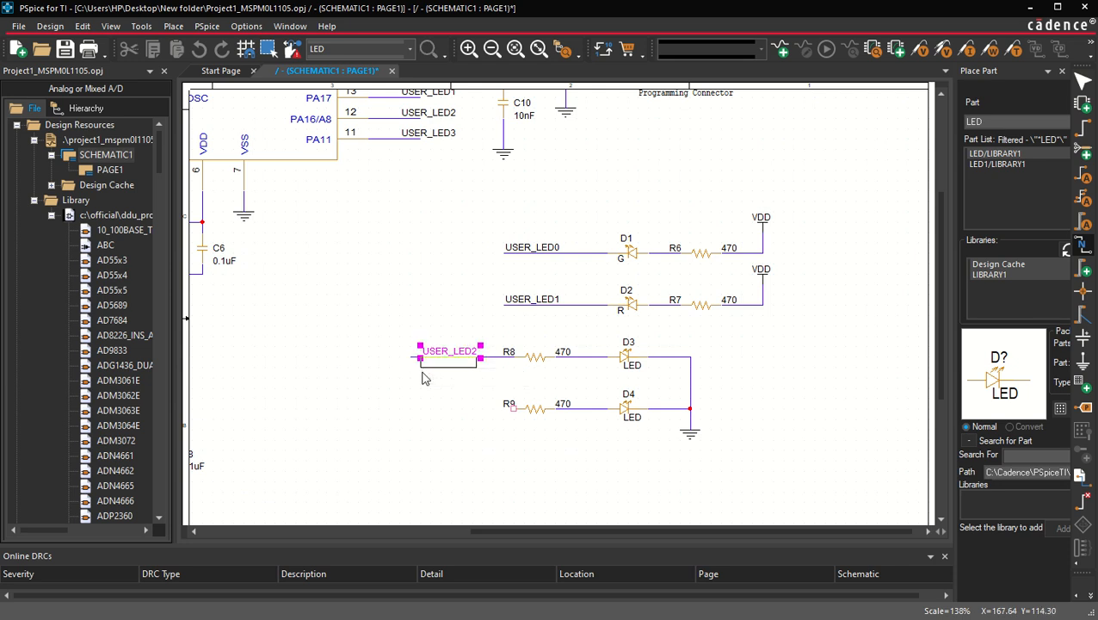
Step: Copy the USER_LED2 wire and alias down to R9's free end
click(489, 356)
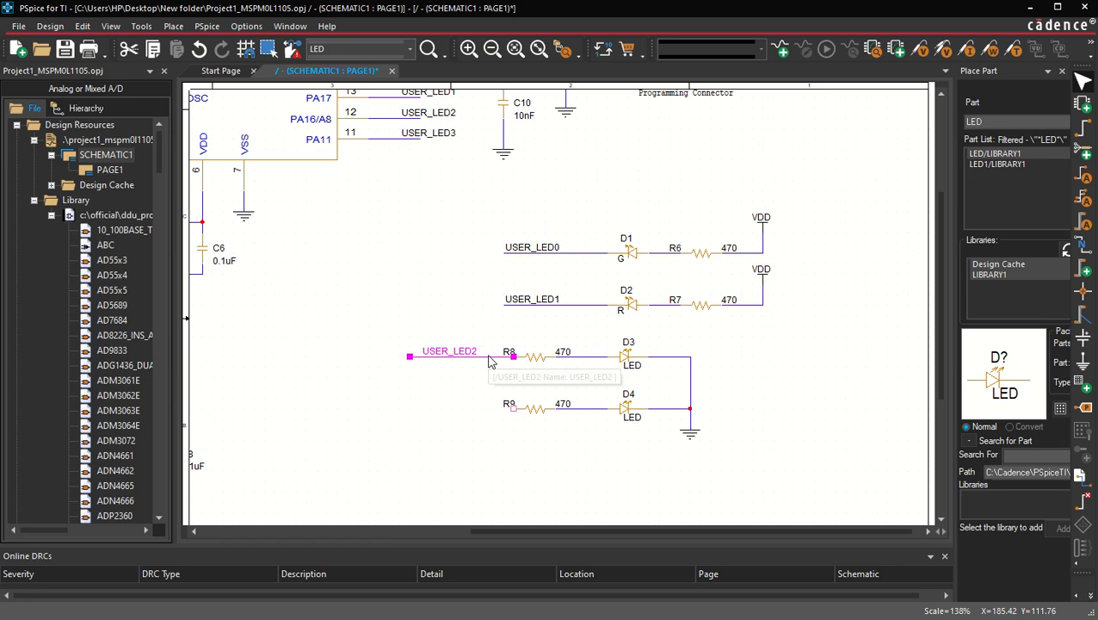
drag(489, 356, 485, 410)
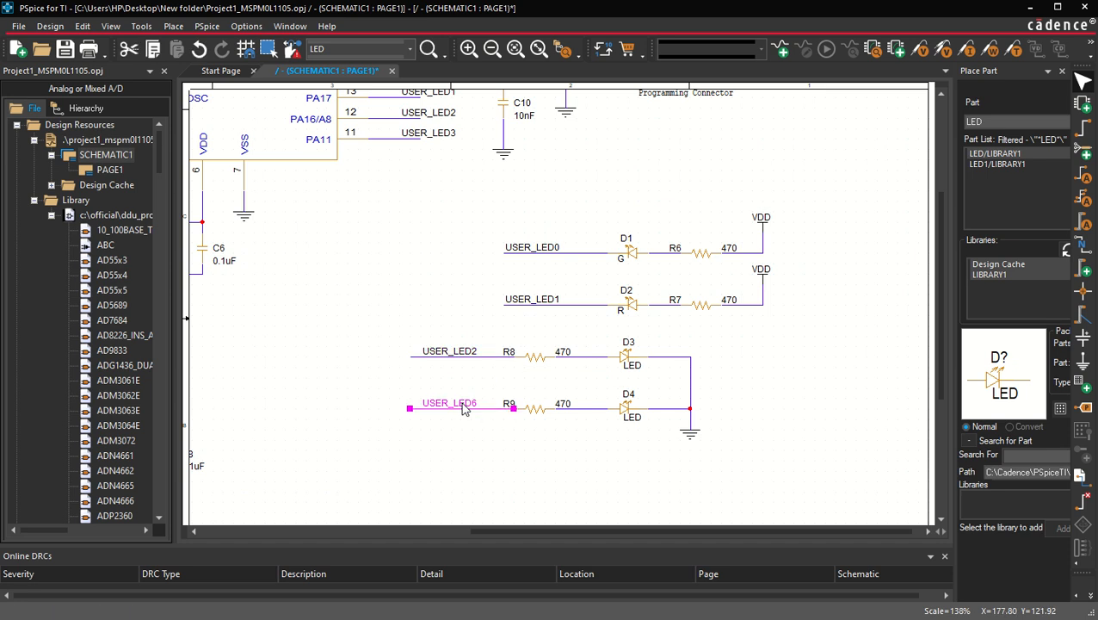
Step: Rename the copied net alias to USER_LED3
double_click(456, 403)
key(End)
key(BackSpace)
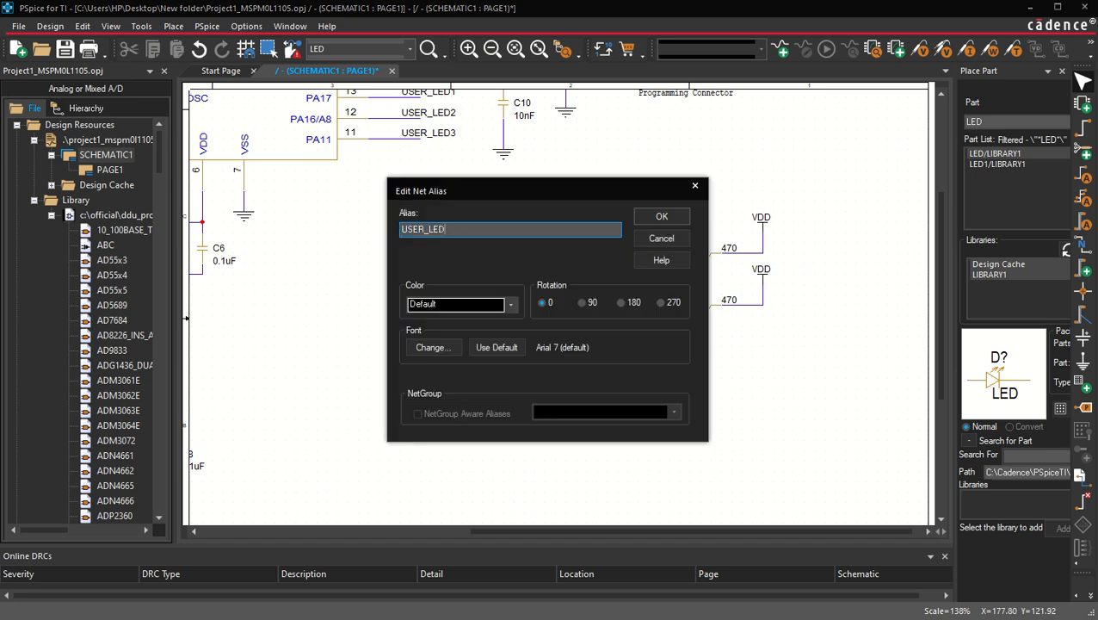
text(3)
key(Return)
click(316, 357)
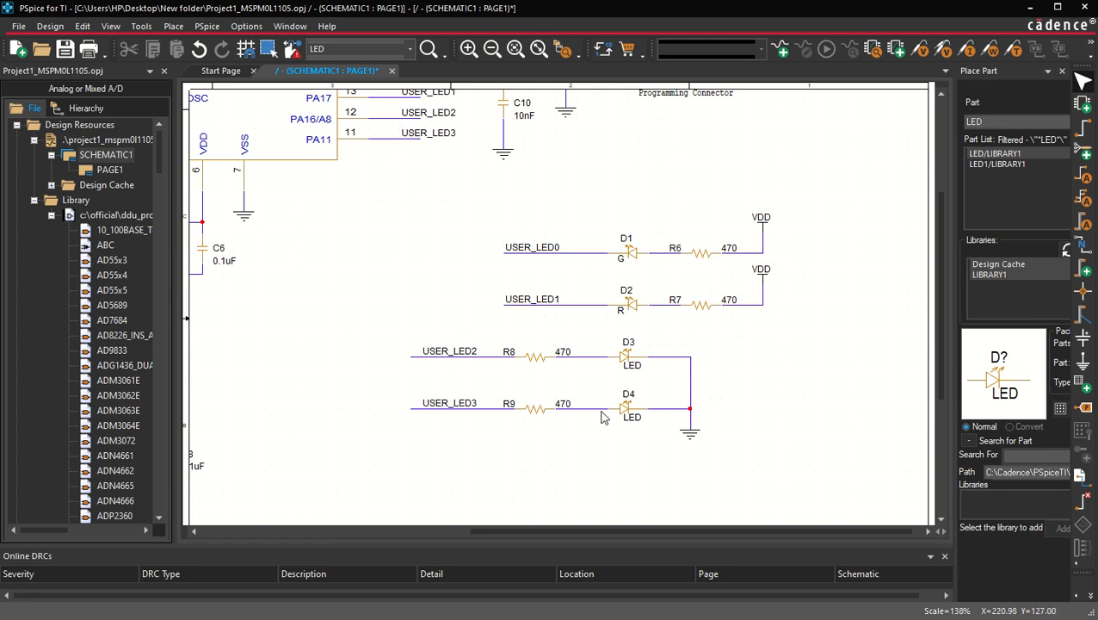
Step: Select the new two-LED circuit and move it right to align with the circuits above
drag(760, 472, 380, 327)
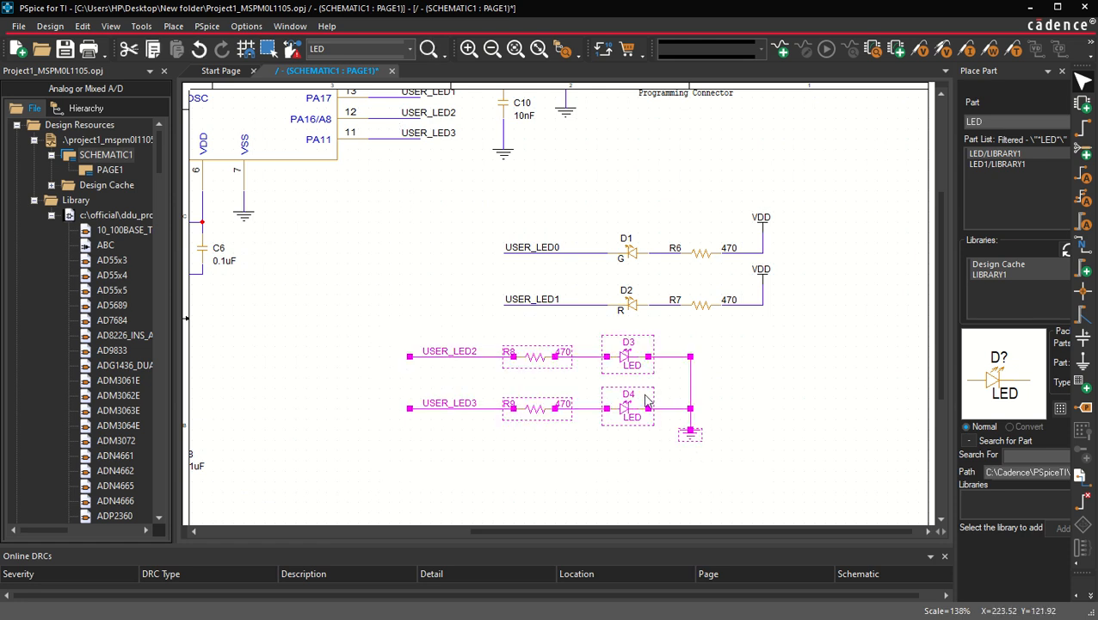
drag(627, 360, 714, 355)
click(433, 416)
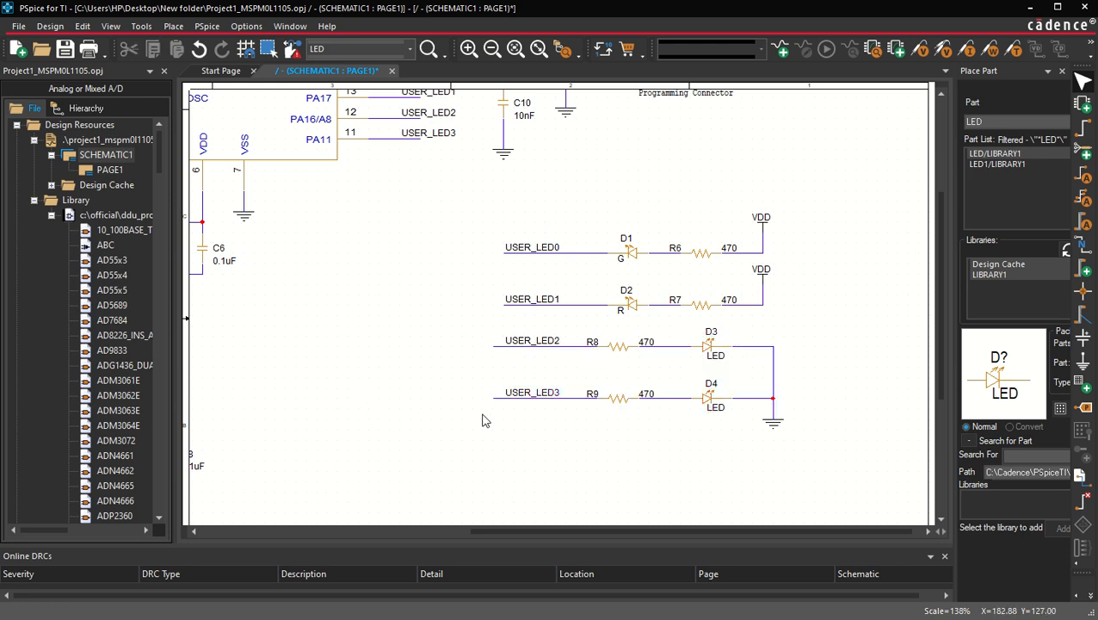
scroll(483, 420, down, 1)
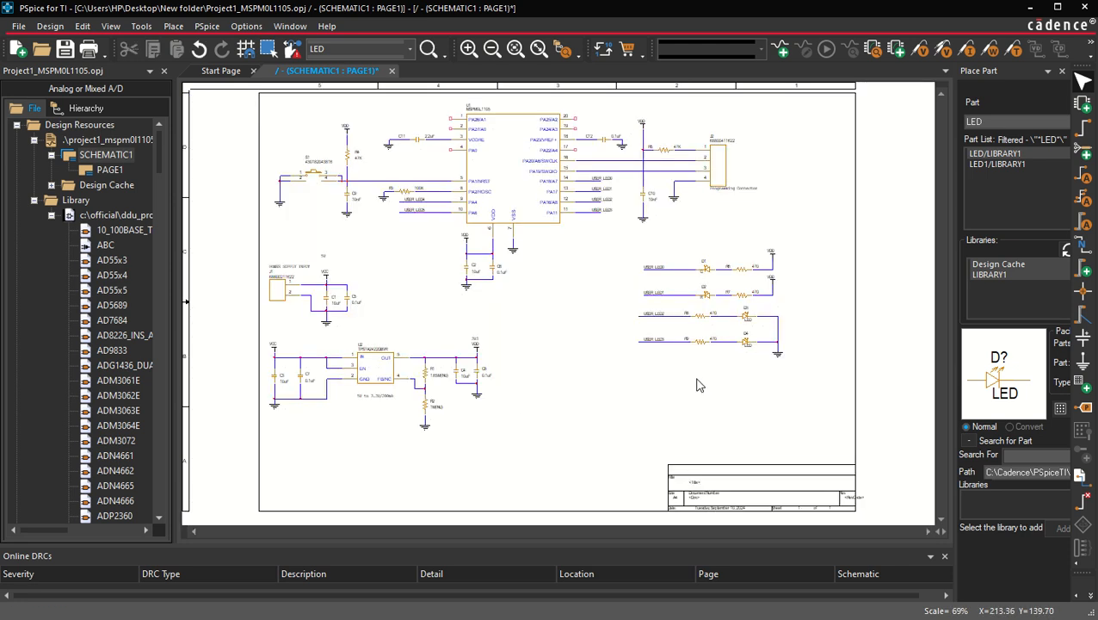
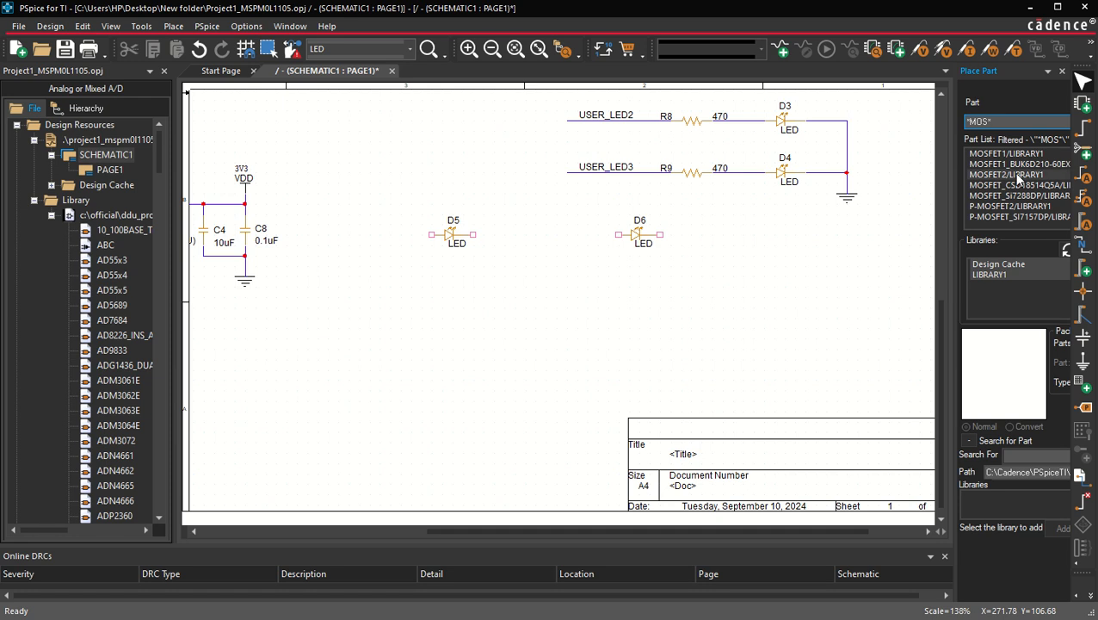
Step: Place two MOSFET2 transistors (BSS138PW,115) from LIBRARY1 below LEDs D5 and D6
click(1003, 155)
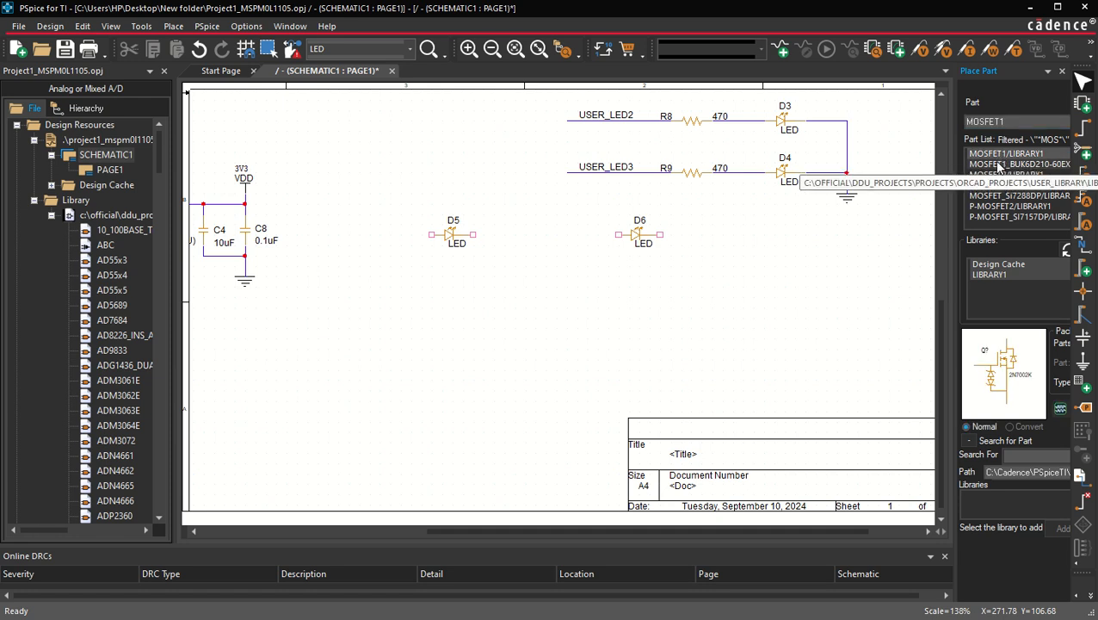
click(1000, 163)
click(997, 174)
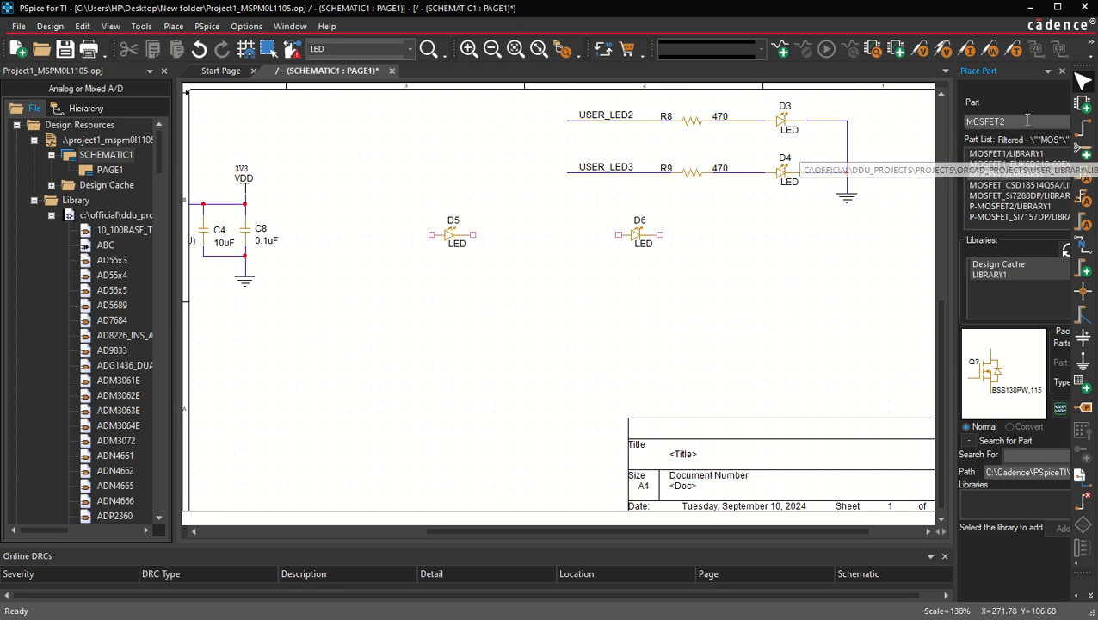
double_click(1003, 174)
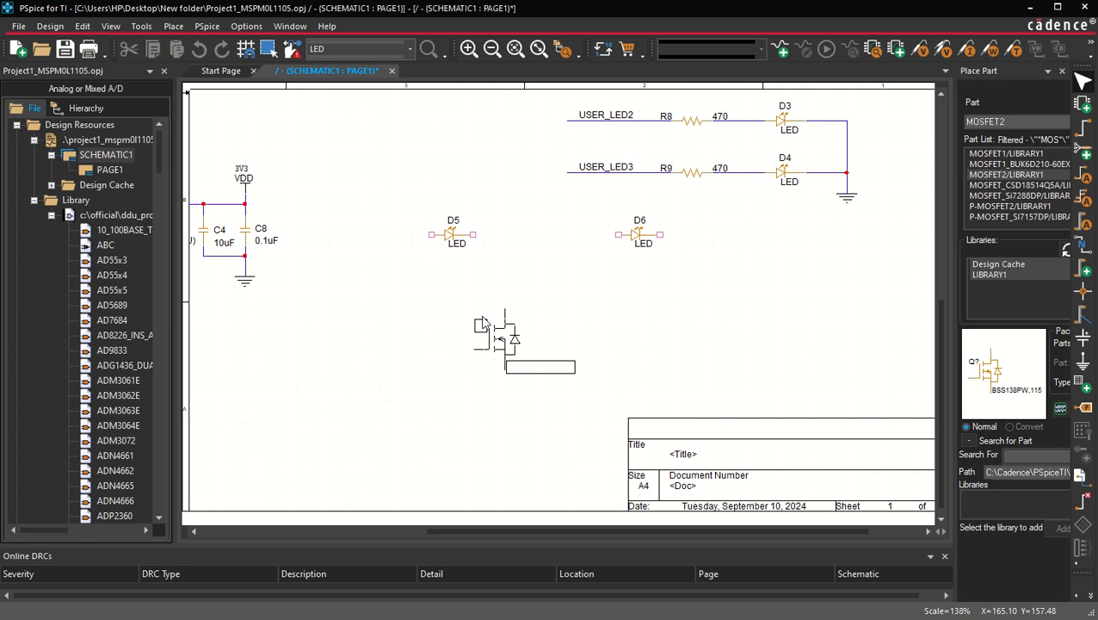
click(483, 327)
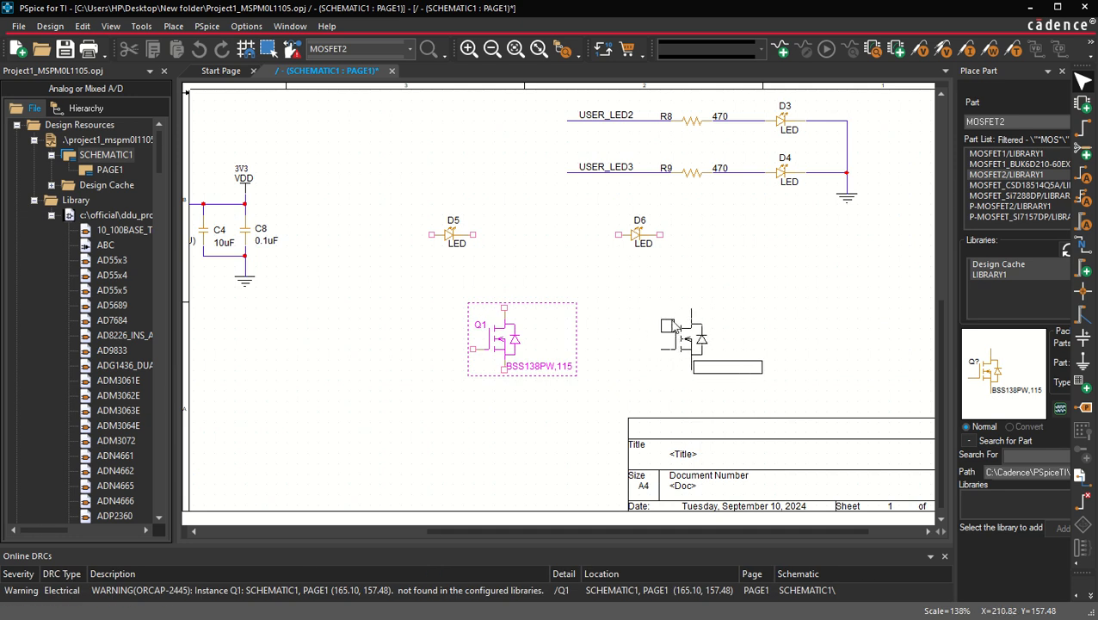
click(675, 328)
key(Escape)
click(824, 379)
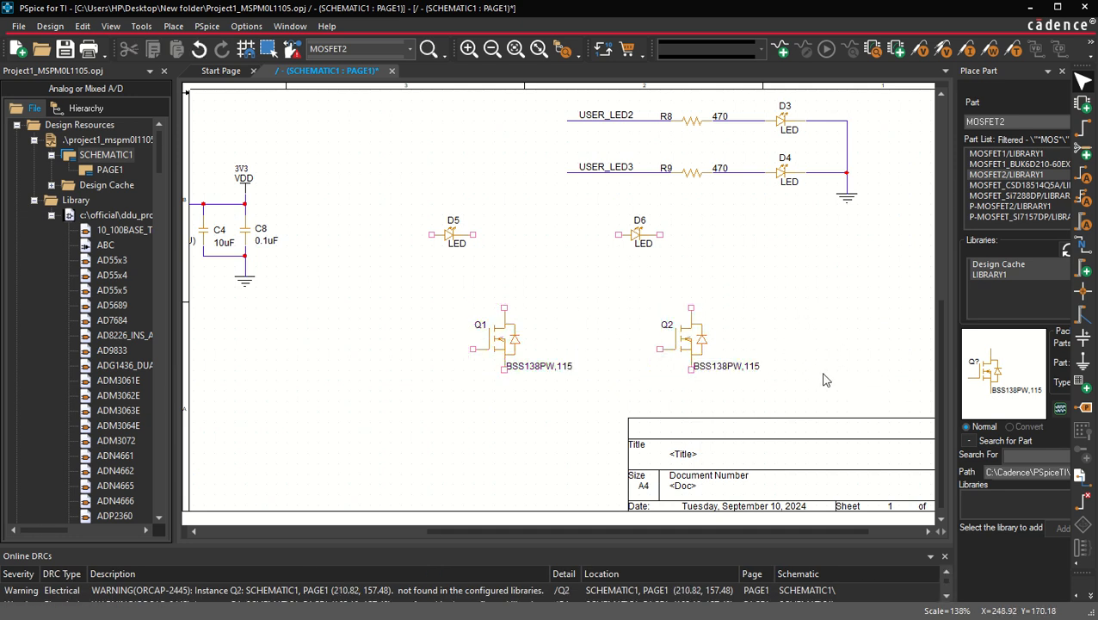
Step: Select LEDs D5, D6 and transistors Q1, Q2 together and move them slightly up and left
drag(804, 392, 327, 212)
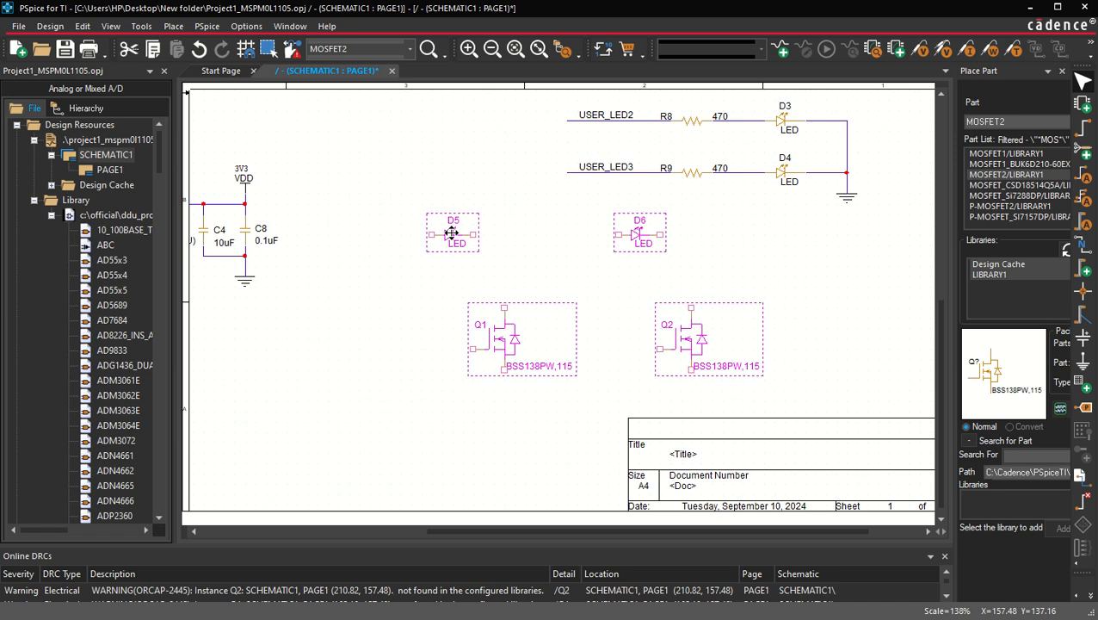
drag(451, 233, 441, 221)
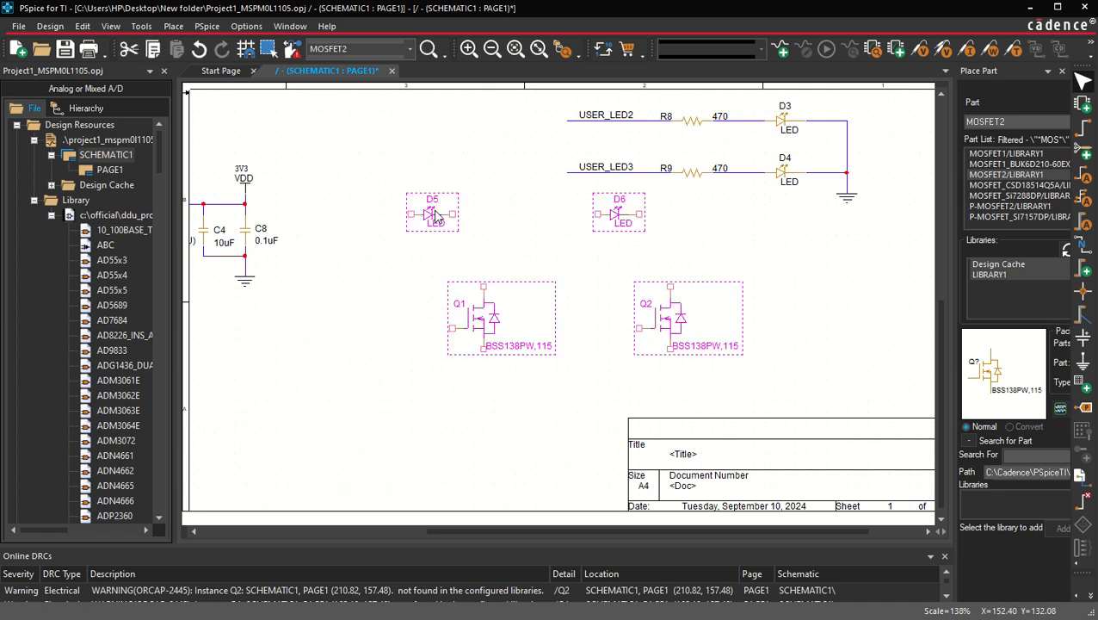
click(380, 314)
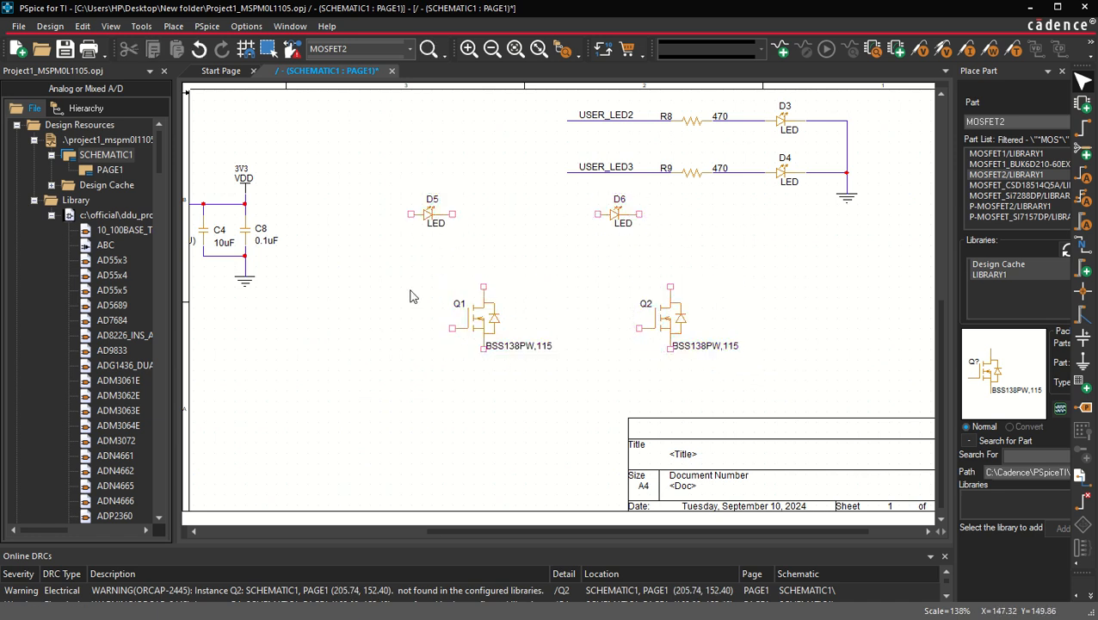
Step: Copy the 470 resistor R9 and place copies to the left of LEDs D5 and D6
click(693, 173)
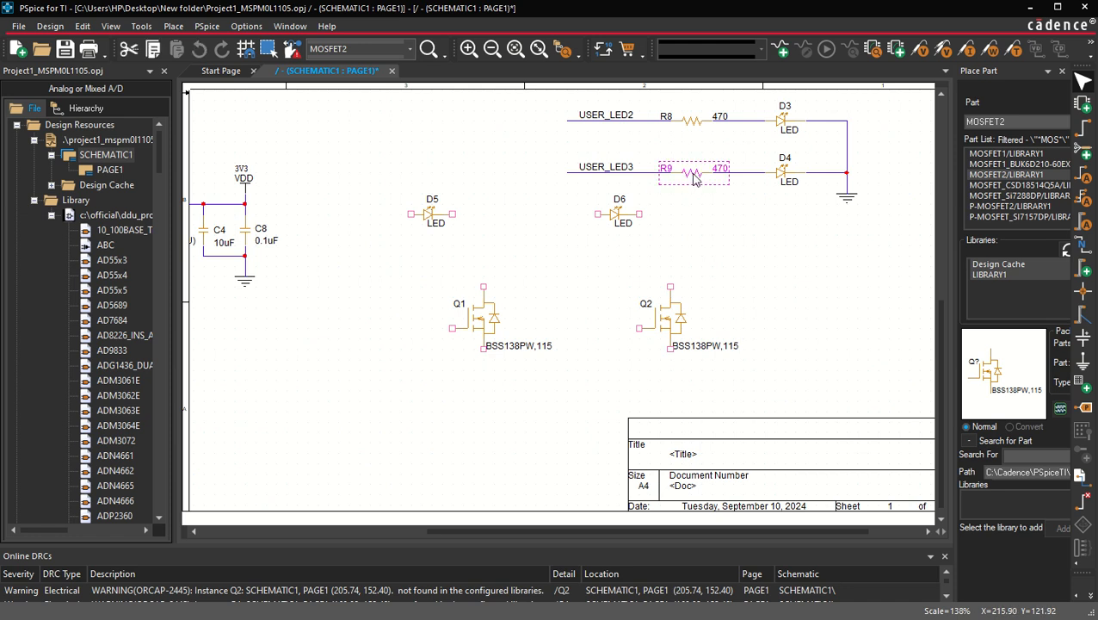
drag(694, 173, 463, 230)
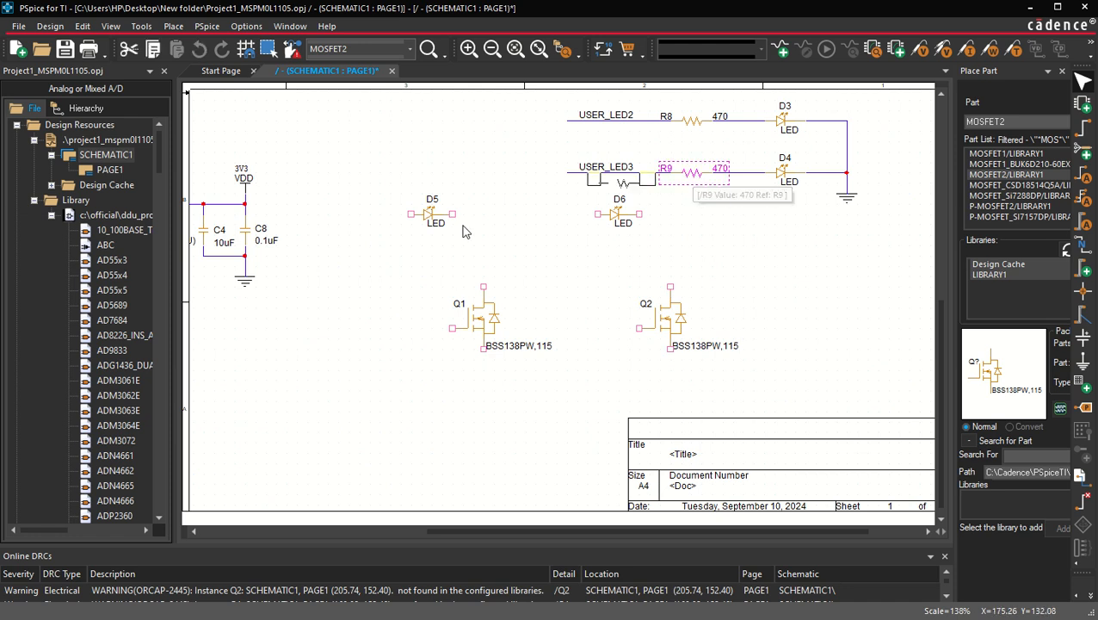
click(351, 215)
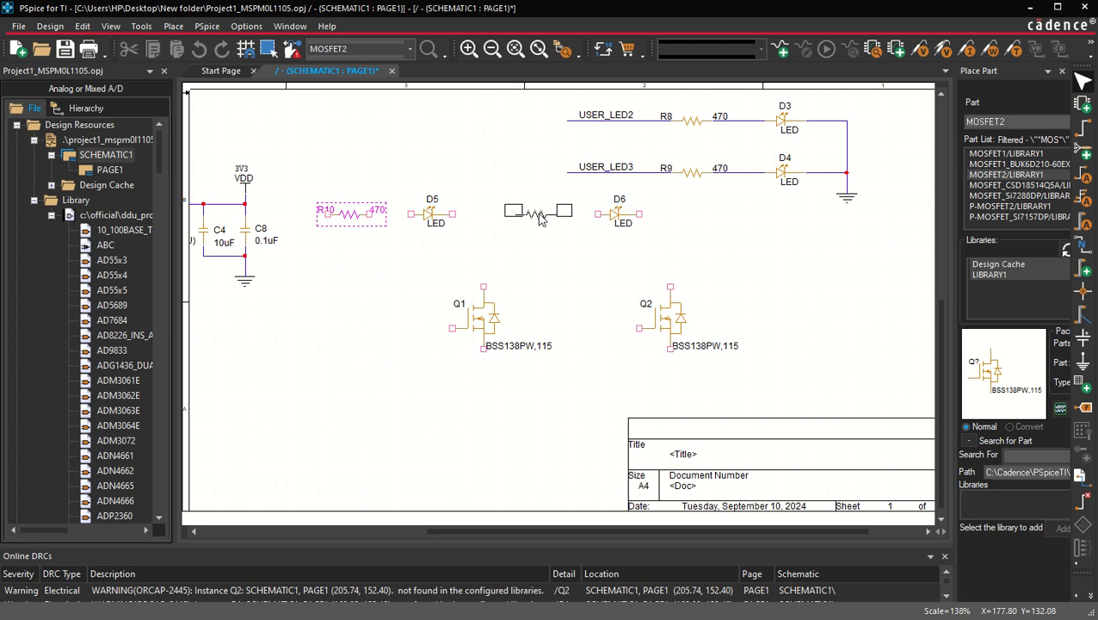
click(540, 217)
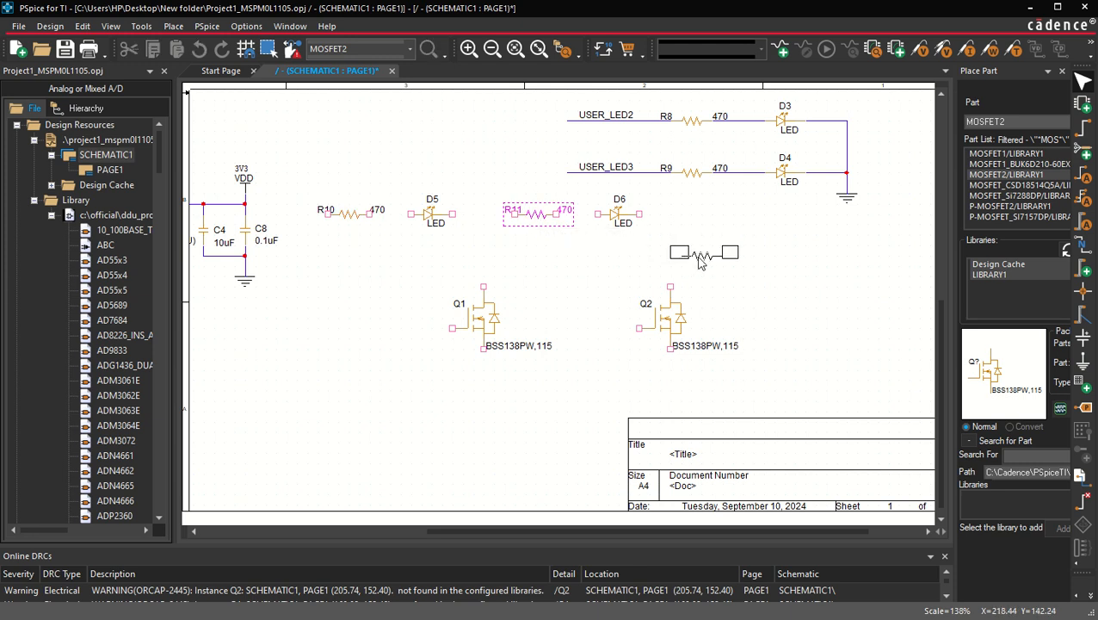
Step: Place two more 470 resistor copies, rotated vertically, above the drains of Q2 and Q1
click(701, 263)
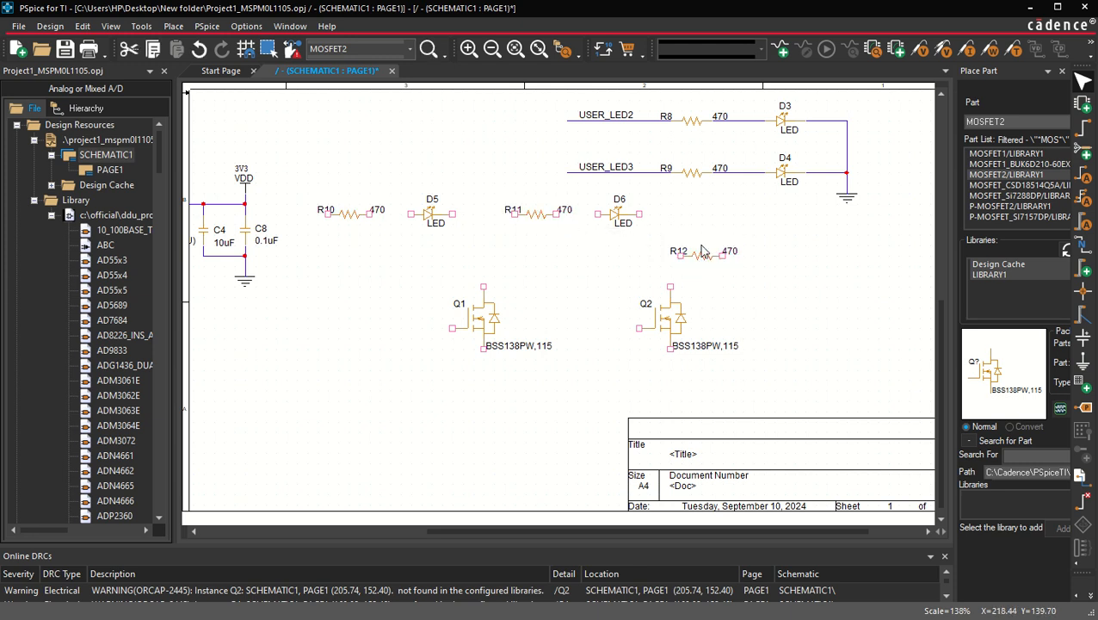
key(r)
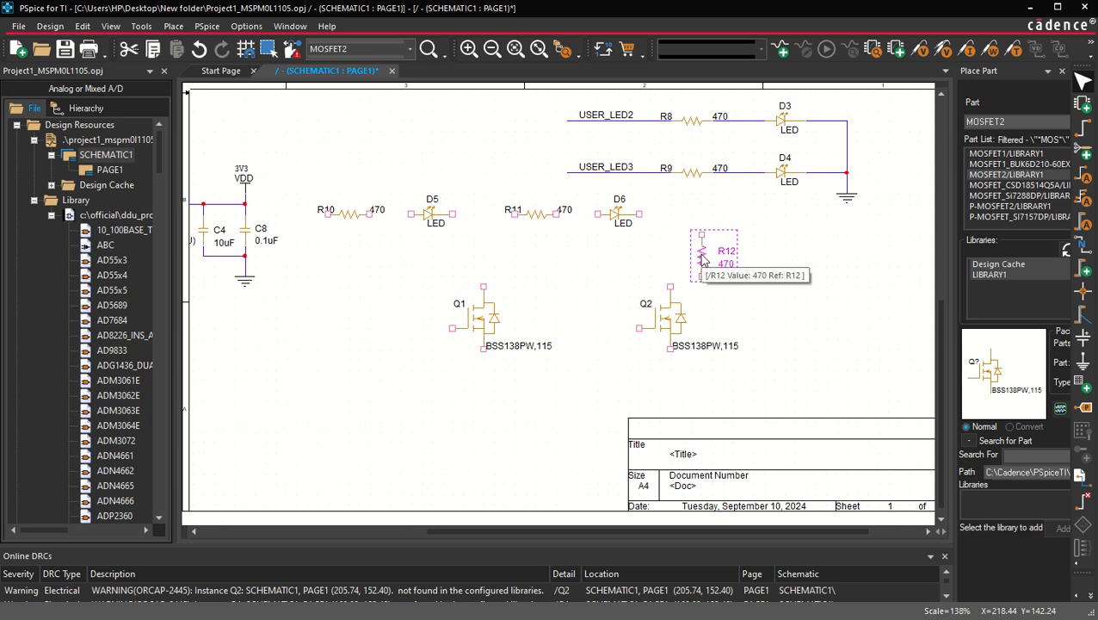
drag(701, 261, 671, 252)
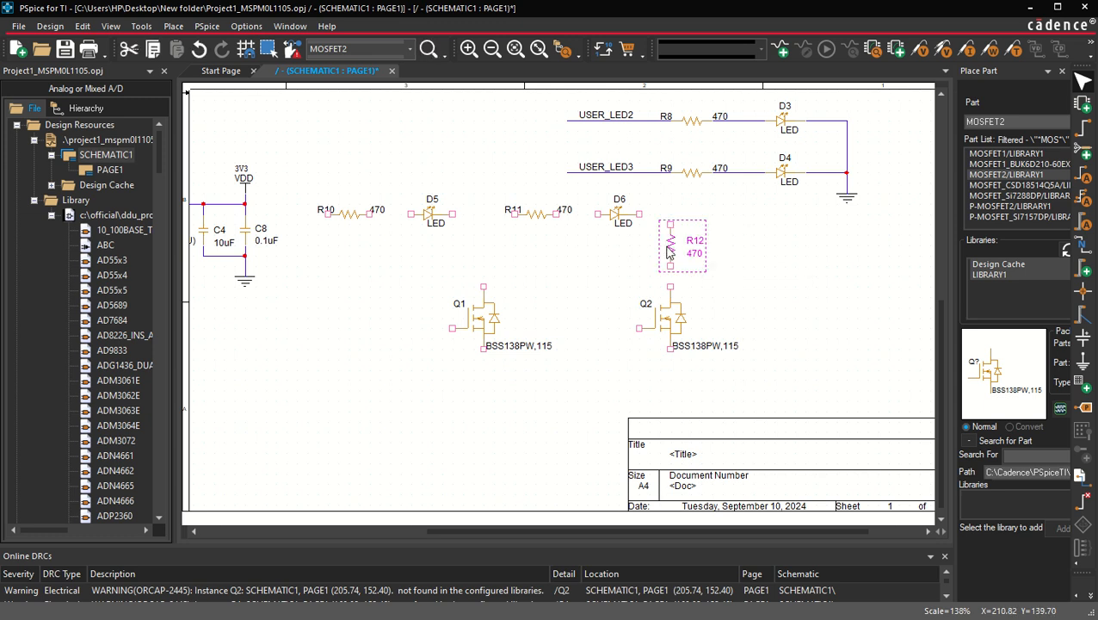
click(485, 247)
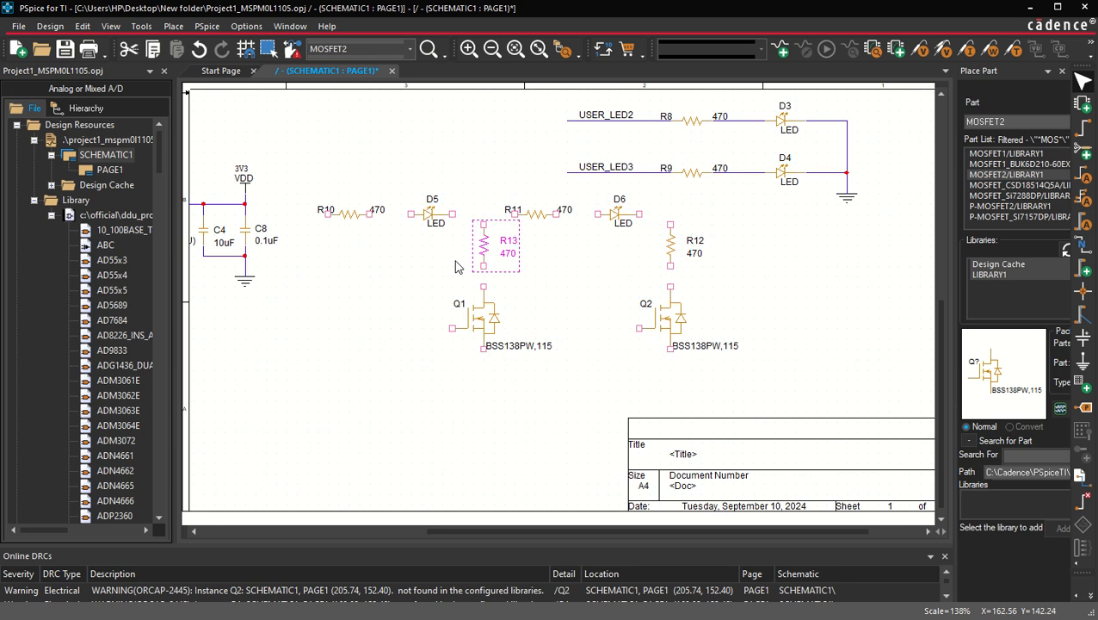
click(399, 280)
Step: Move the second LED circuit (R11, D6, R12, Q2) further right
scroll(409, 293, left, 4)
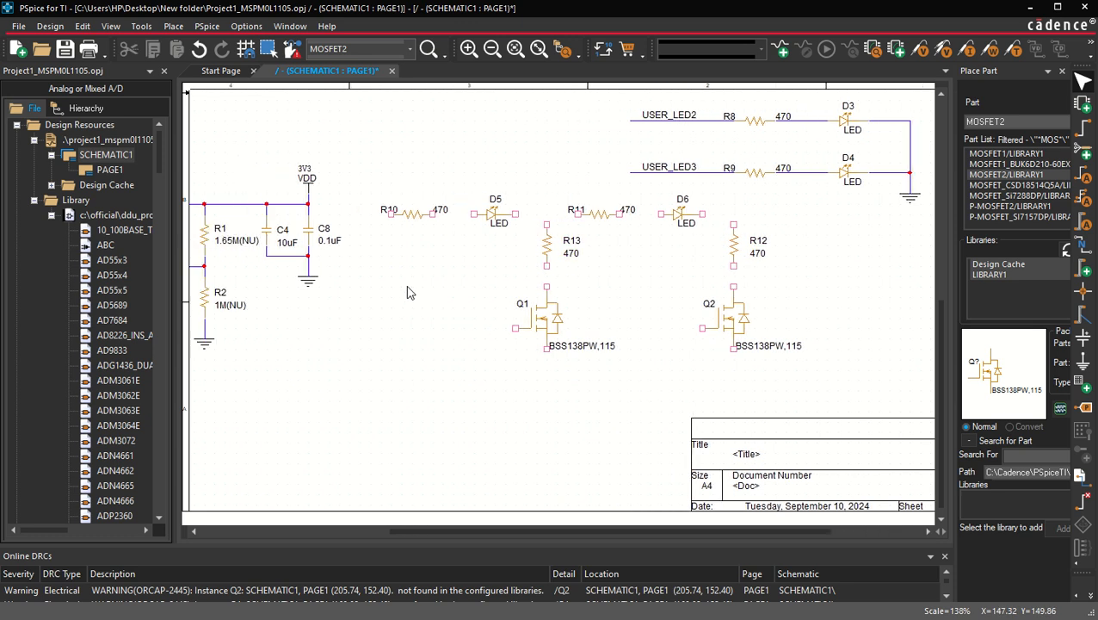
drag(871, 378, 736, 225)
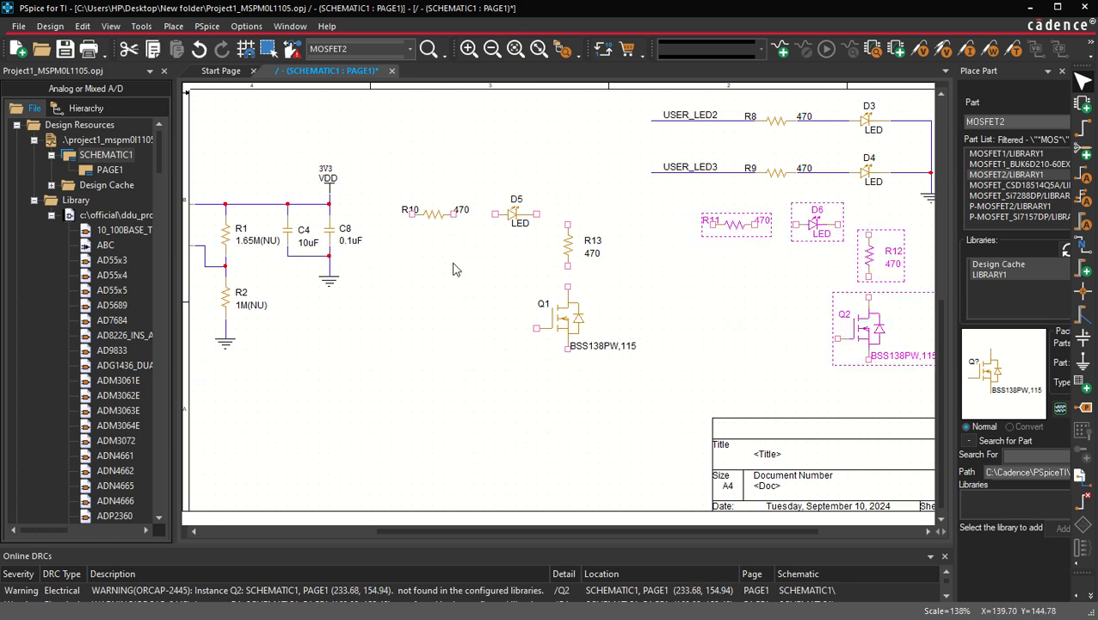
Step: Copy the VCC power symbol and place copies beside resistors R10 and R11
scroll(439, 271, left, 10)
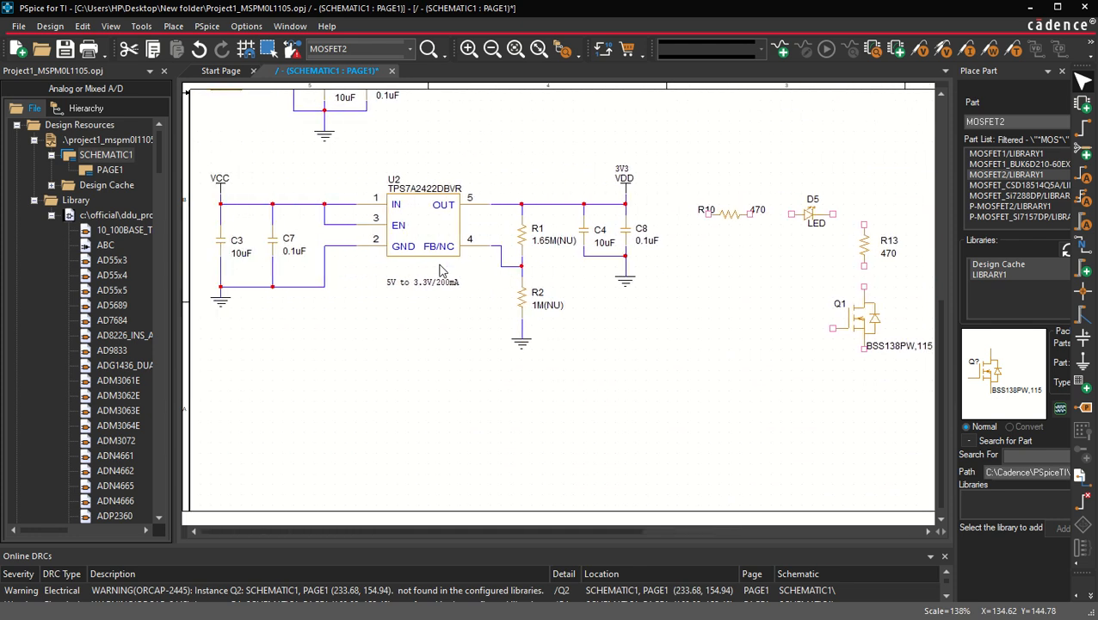
click(219, 180)
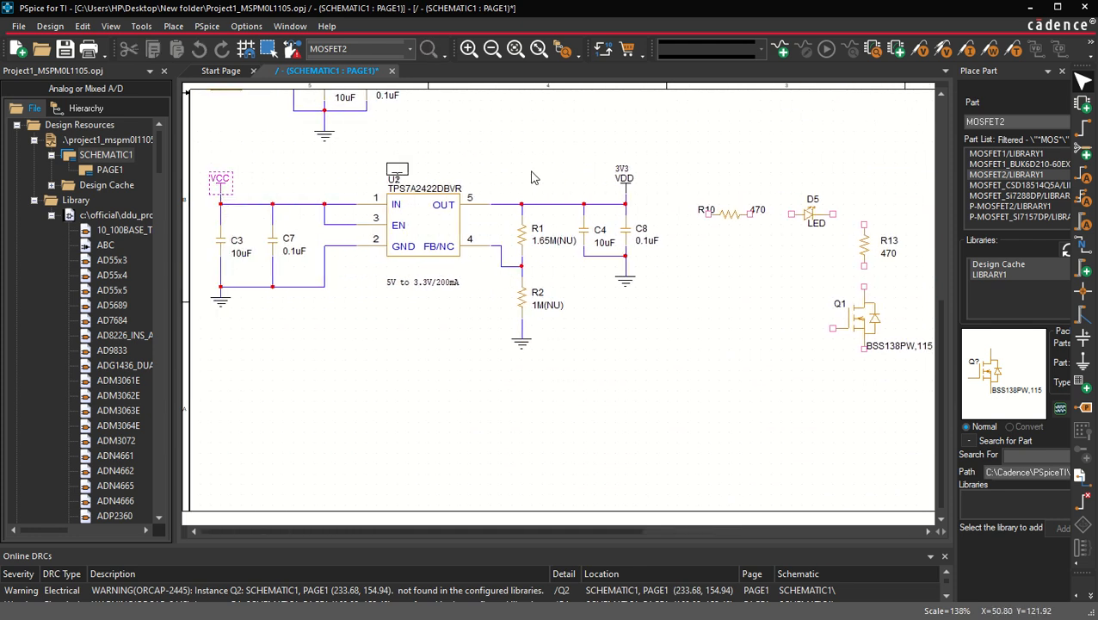
key(ctrl+c)
key(ctrl+v)
click(677, 189)
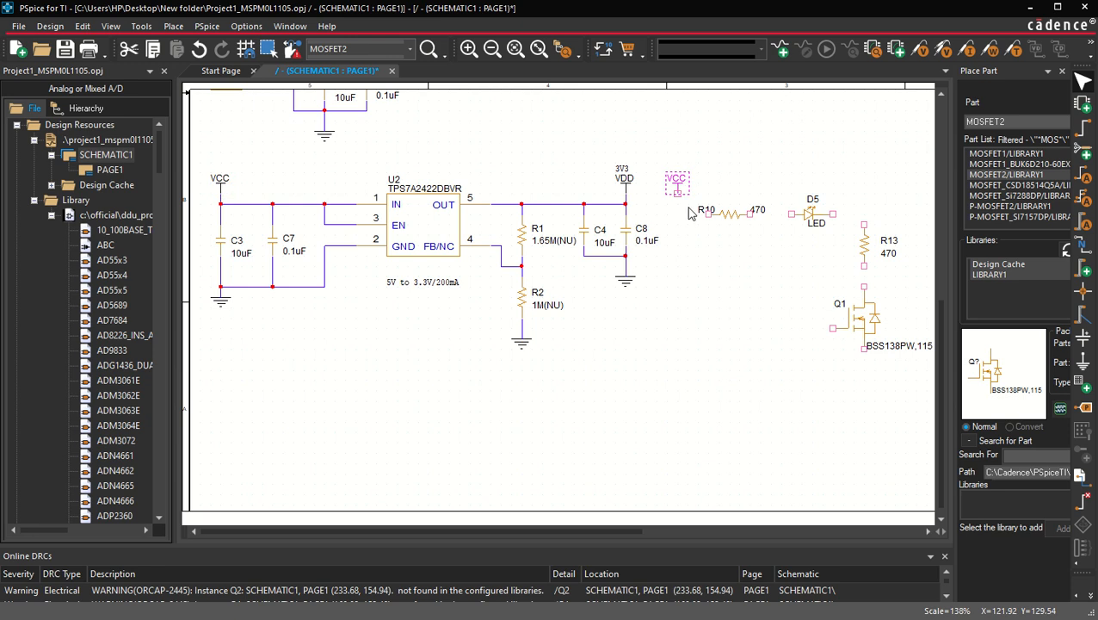
scroll(698, 214, down, 5)
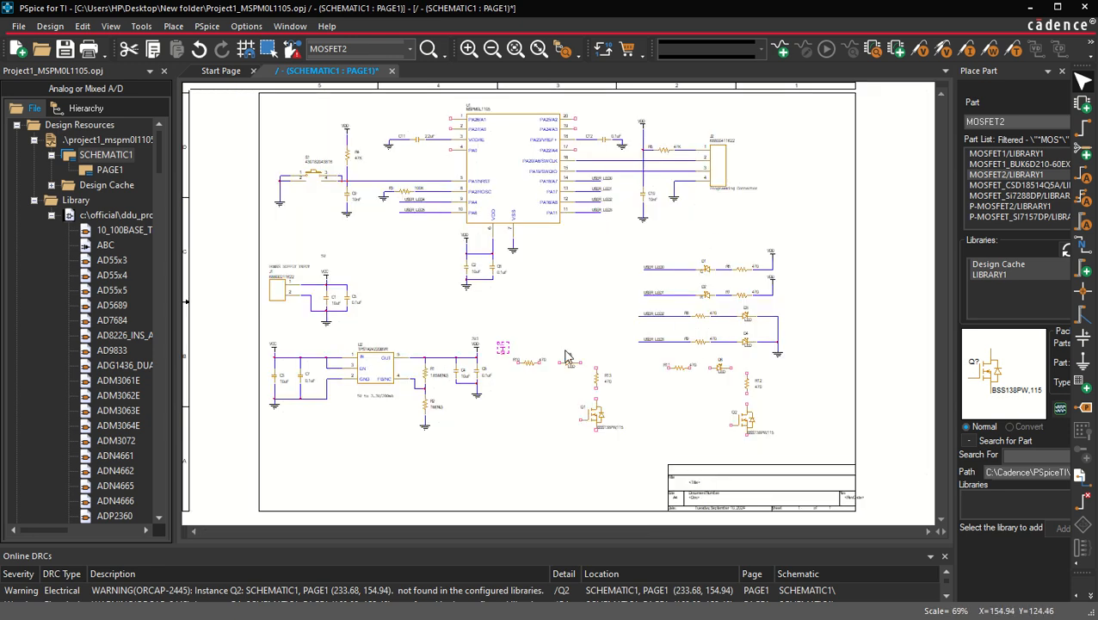
scroll(581, 310, up, 5)
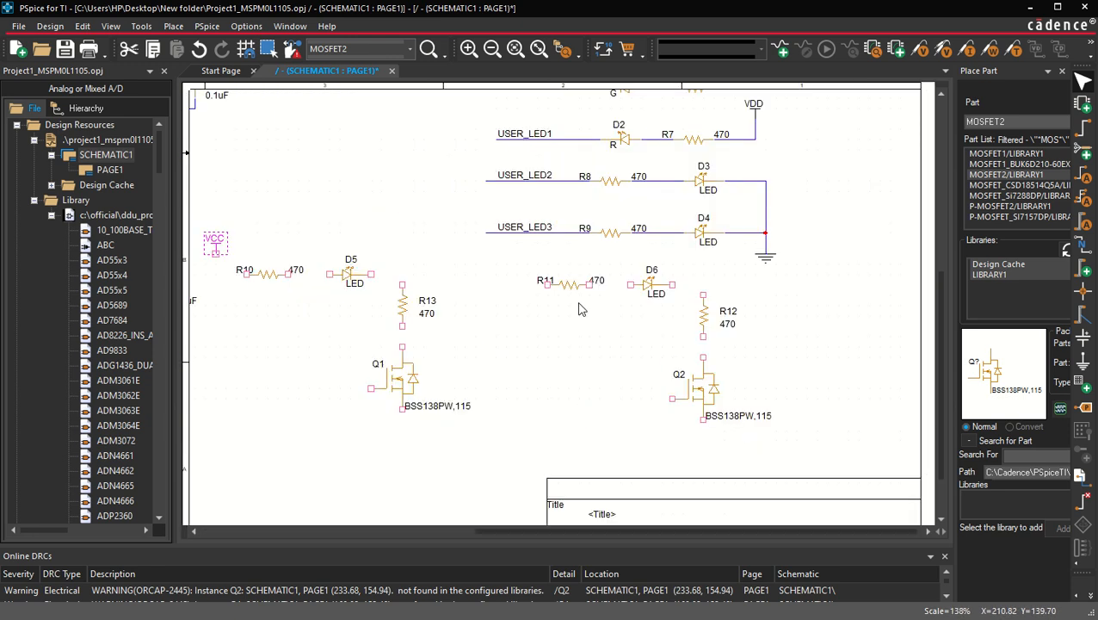
click(217, 248)
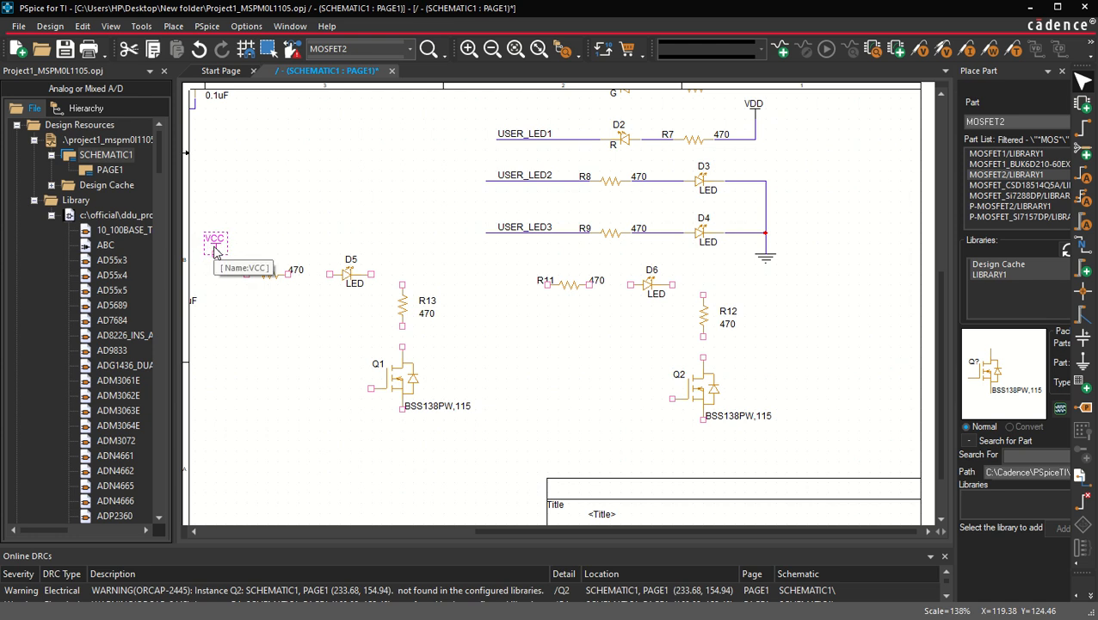
drag(215, 250, 506, 262)
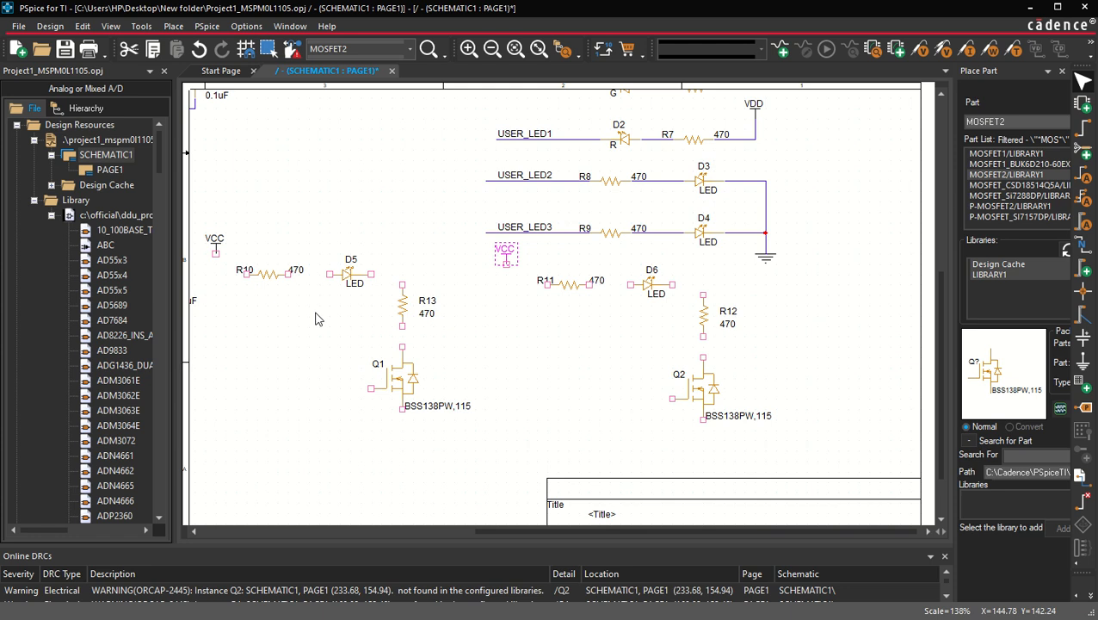
Step: Change the displayed value of both copied power symbols to 5V
scroll(315, 319, left, 5)
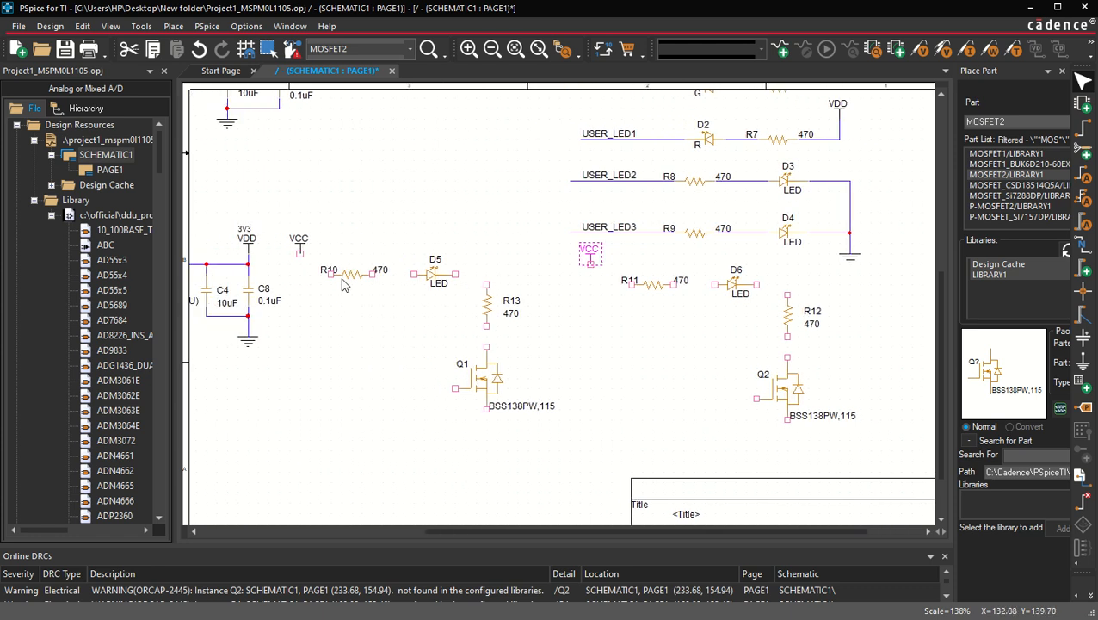
double_click(299, 241)
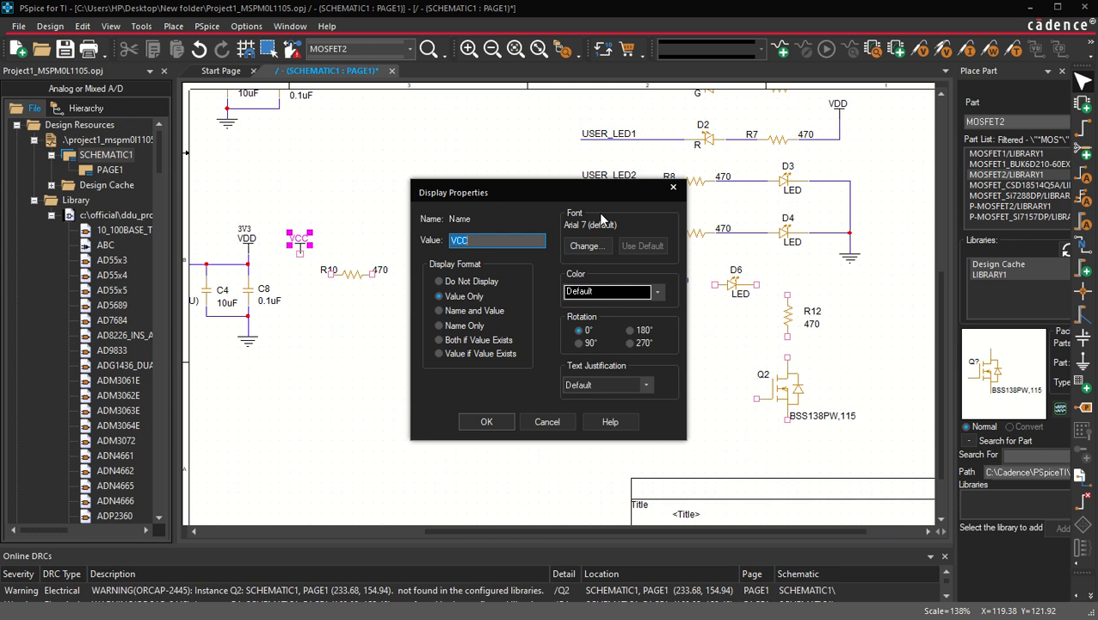
click(673, 187)
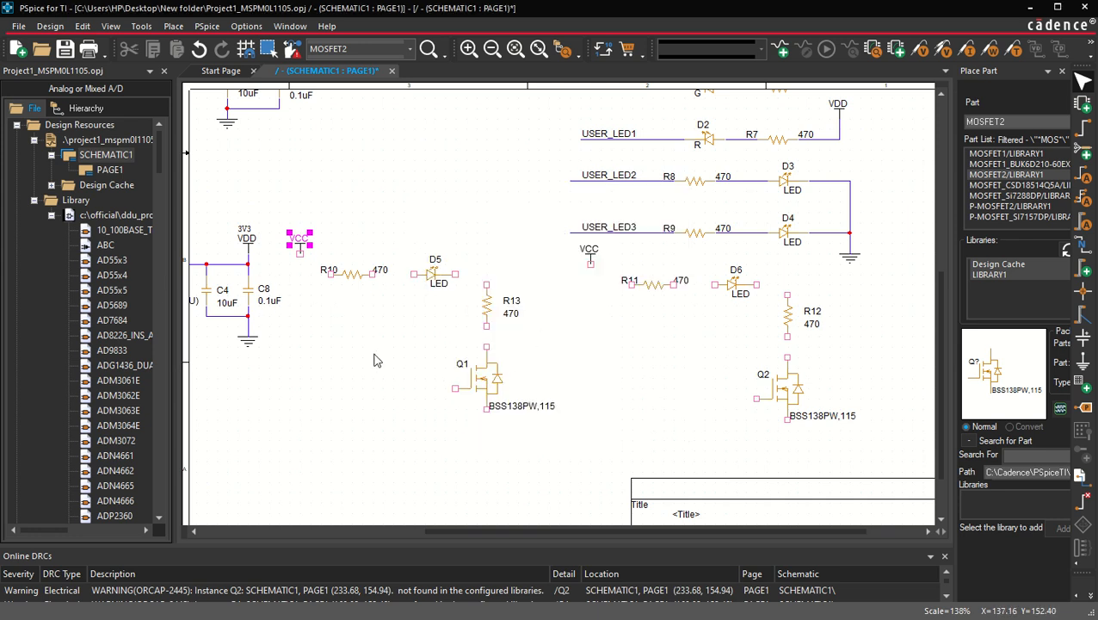
double_click(300, 243)
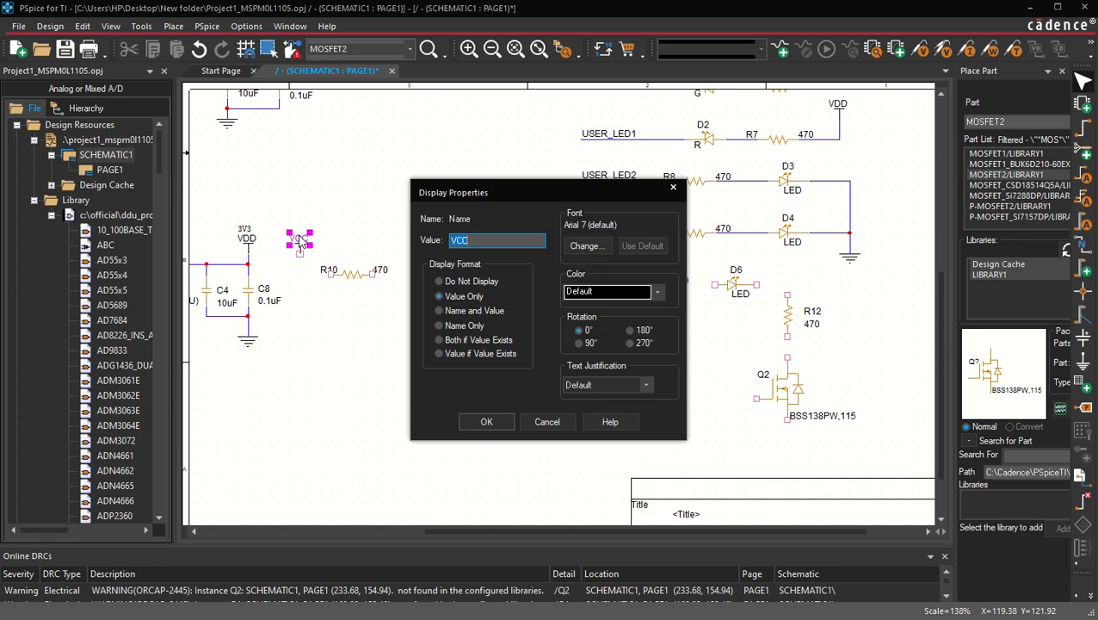
key(Return)
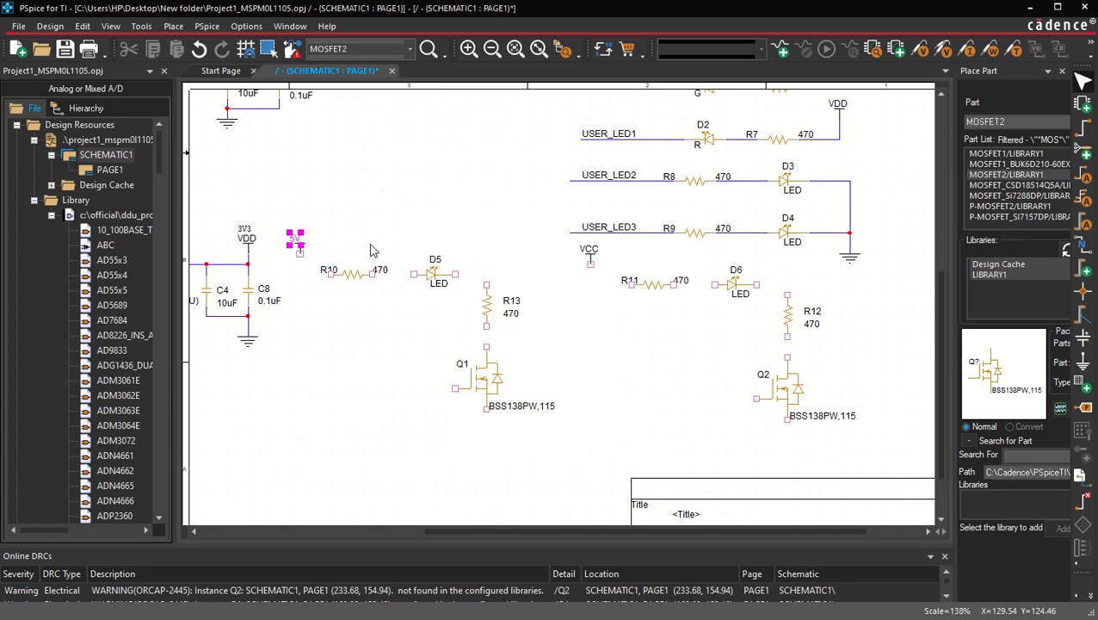
double_click(590, 248)
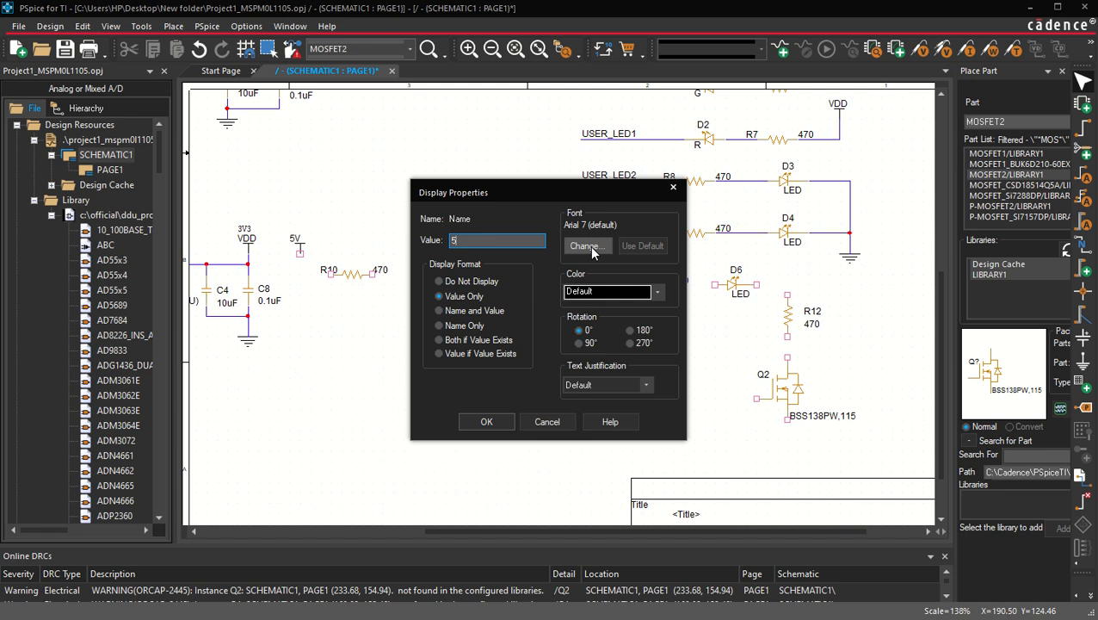
key(Return)
click(387, 362)
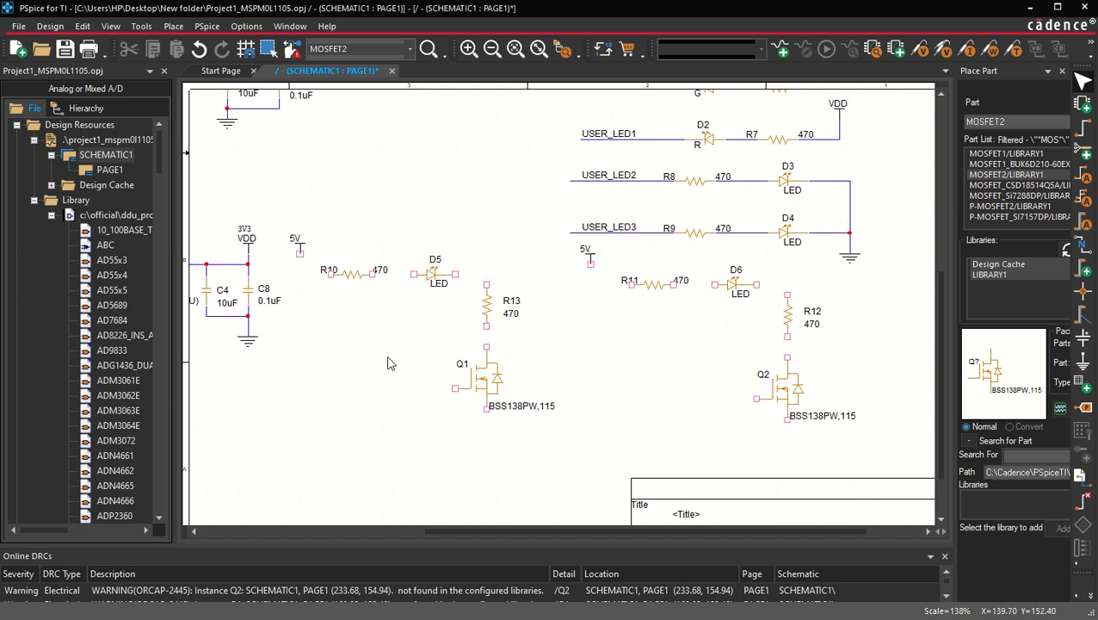
Step: Copy the ground symbol and place copies below the sources of Q1 and Q2
click(250, 346)
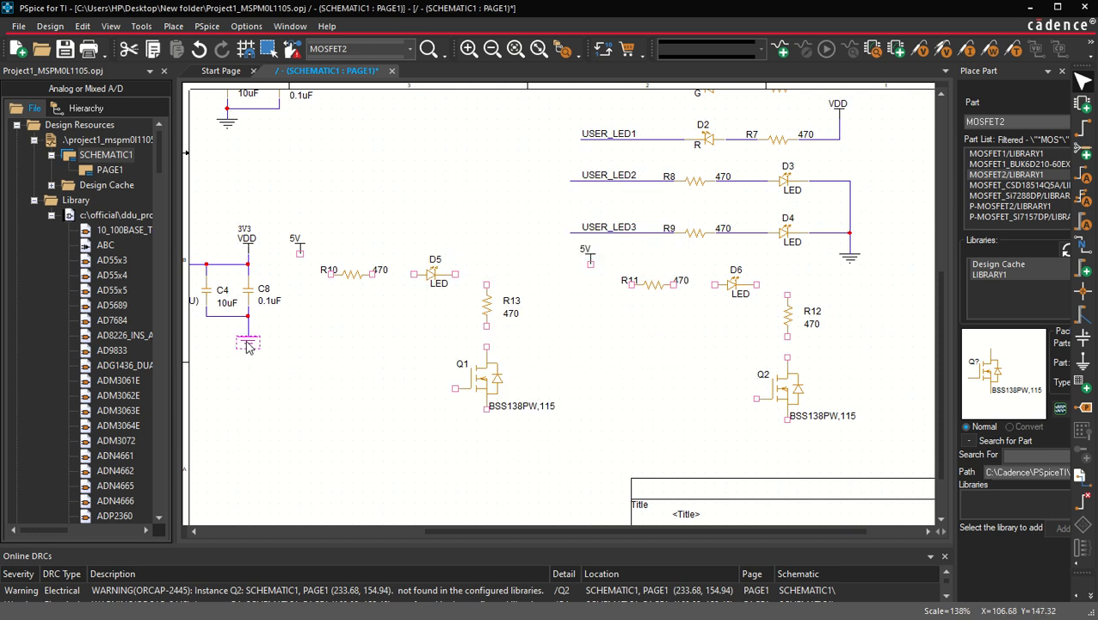
key(ctrl+c)
key(ctrl+v)
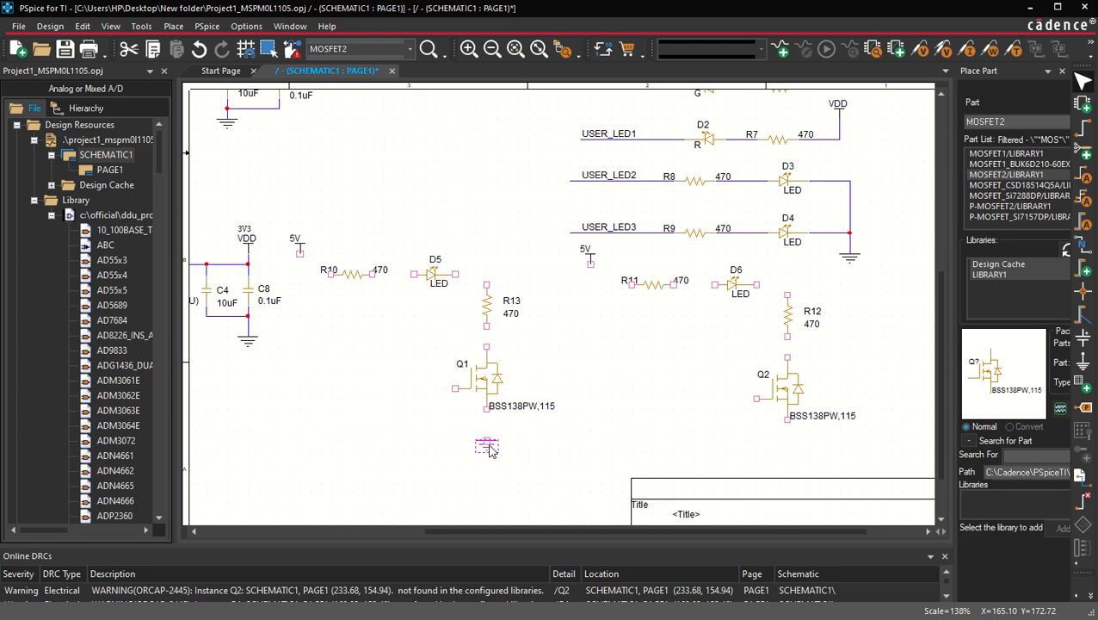
click(488, 448)
click(789, 454)
click(712, 438)
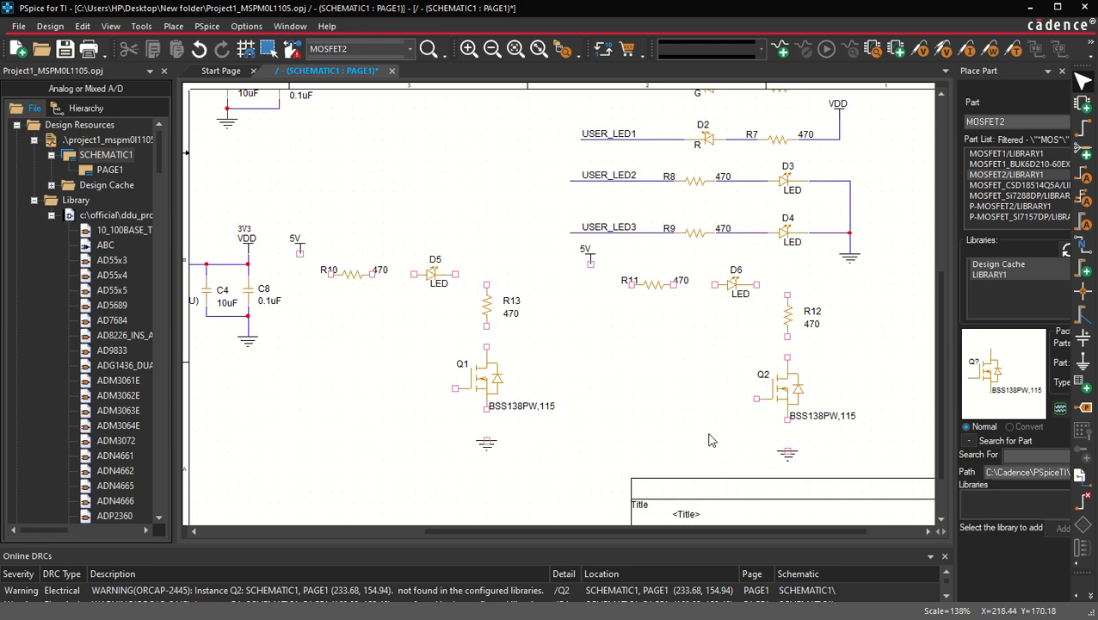
Step: Wire the first LED circuit from 5V through R10, D5 and R13 to Q1's drain, ground Q1's source and extend its gate lead leftward
key(w)
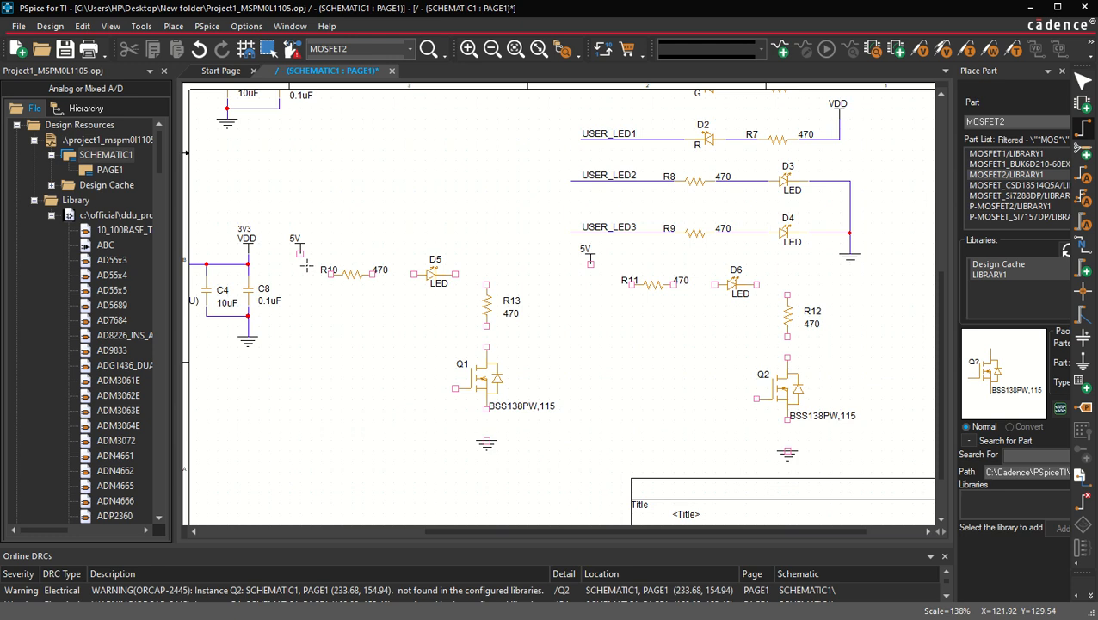
click(299, 253)
click(330, 274)
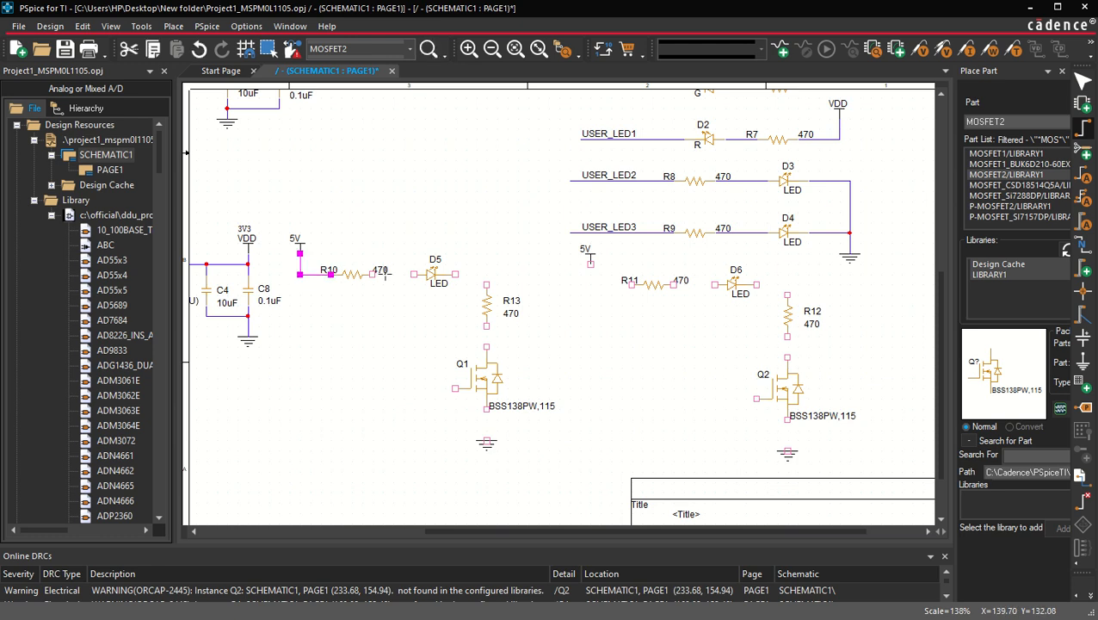
click(373, 273)
click(413, 274)
click(455, 274)
click(486, 284)
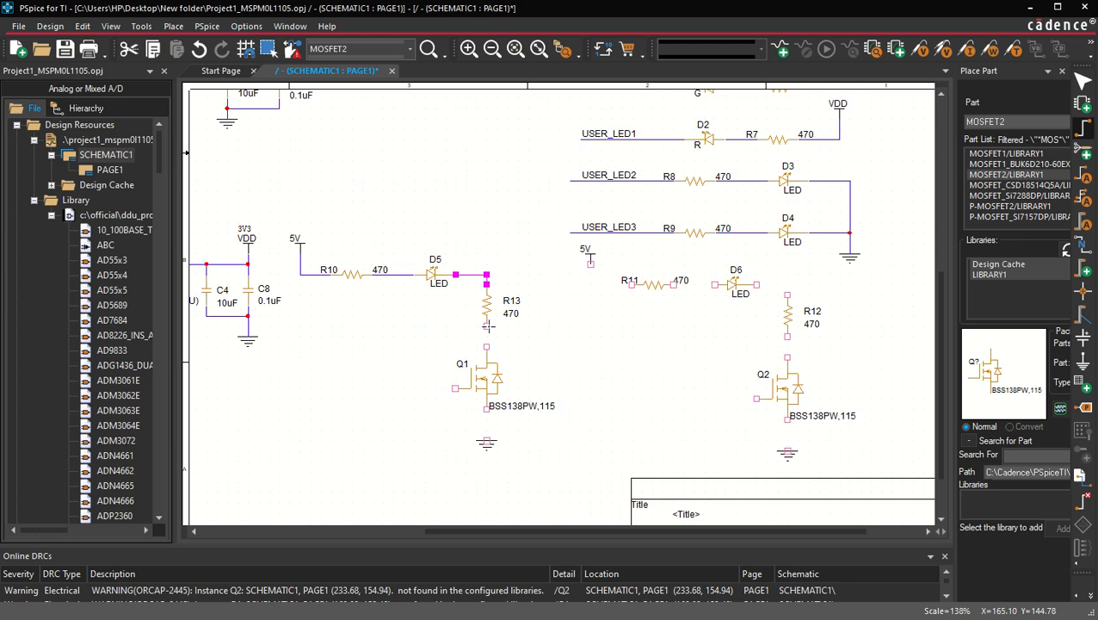
click(486, 325)
click(486, 346)
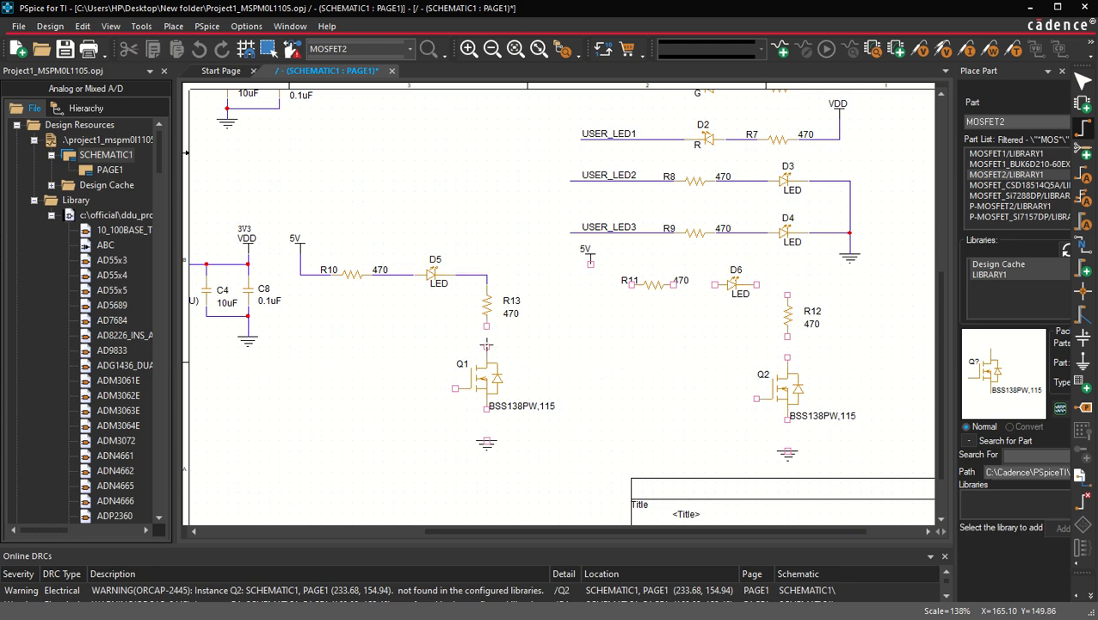
click(486, 410)
click(486, 440)
click(455, 388)
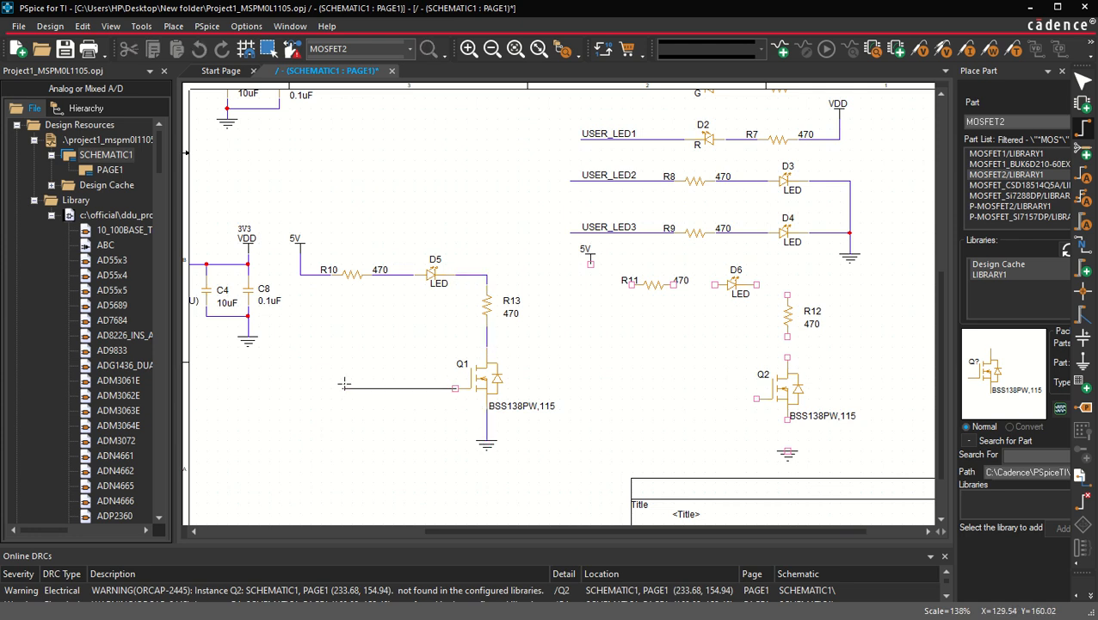
click(342, 388)
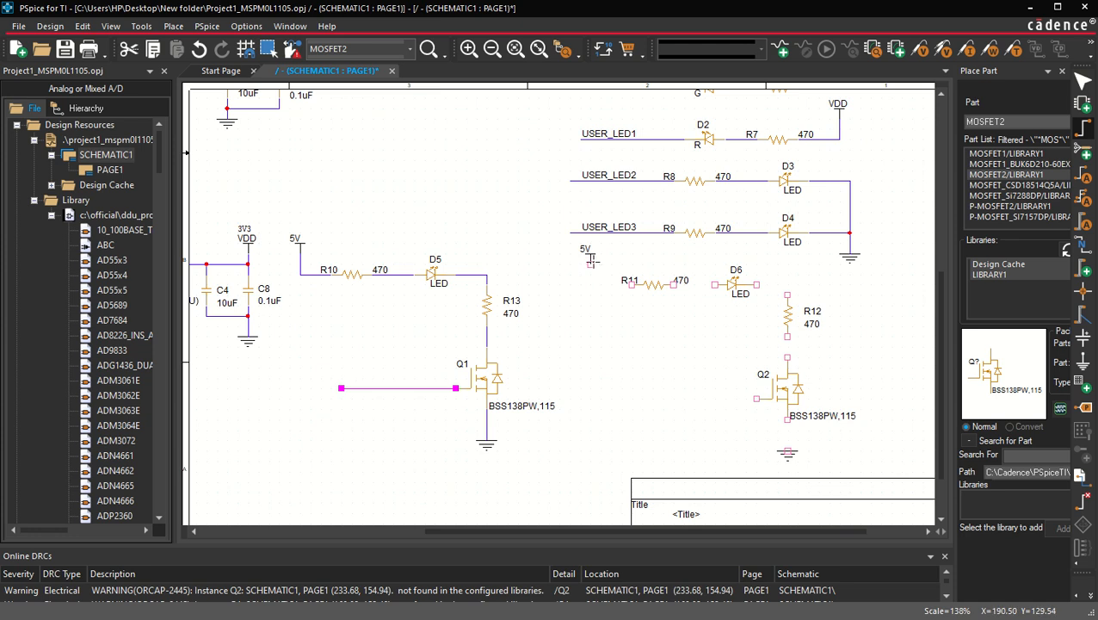
Step: Wire 5V to R11 and R11 to D6, then undo the R11-to-D6 wire
click(591, 263)
click(630, 284)
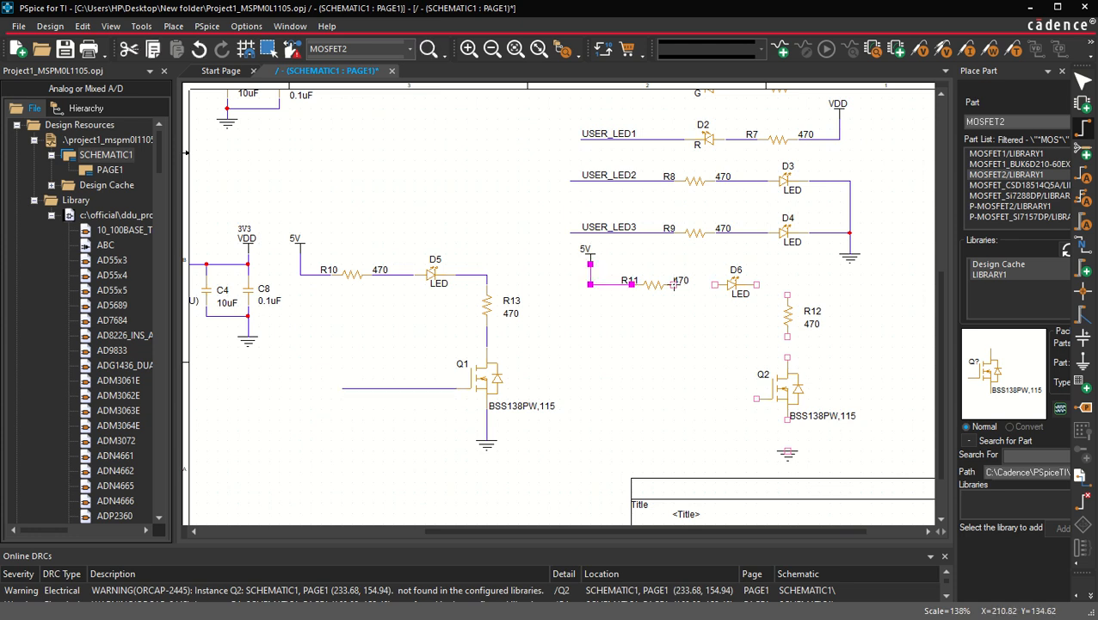
click(673, 284)
click(714, 284)
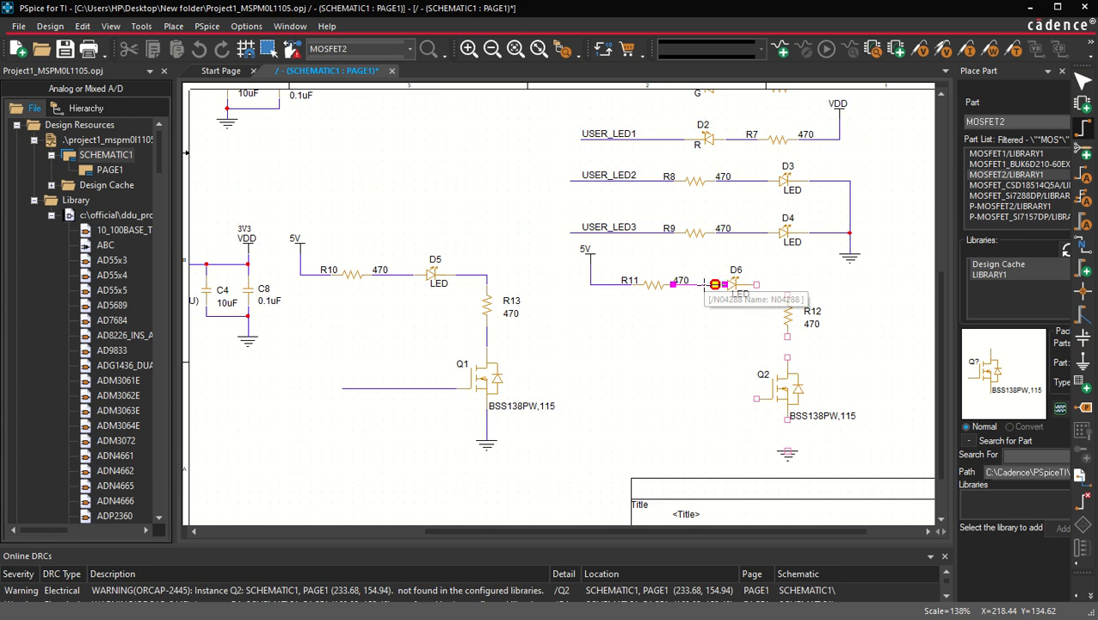
key(Escape)
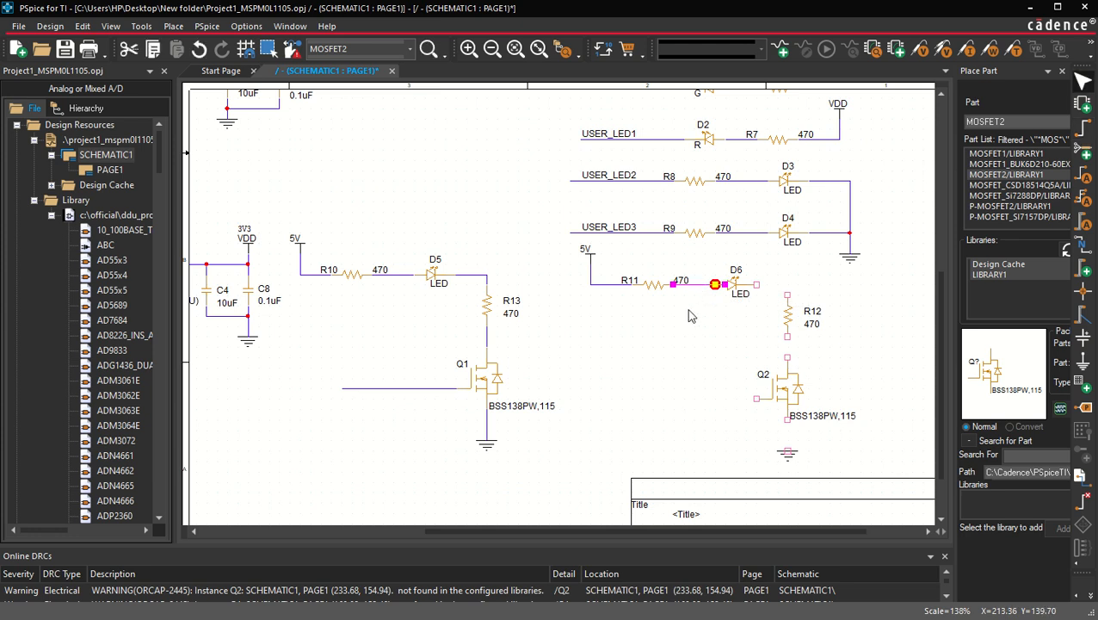
click(689, 316)
key(ctrl+z)
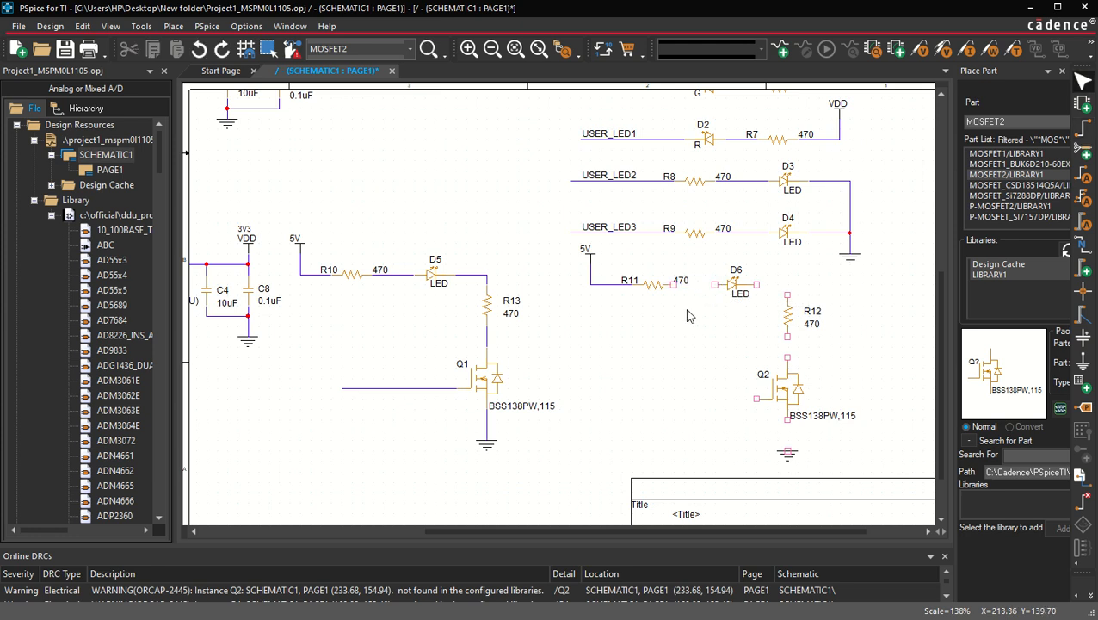
Step: Wire R11 to D6 and continue from D6 through R12 to Q2's drain, then ground Q2's source
key(w)
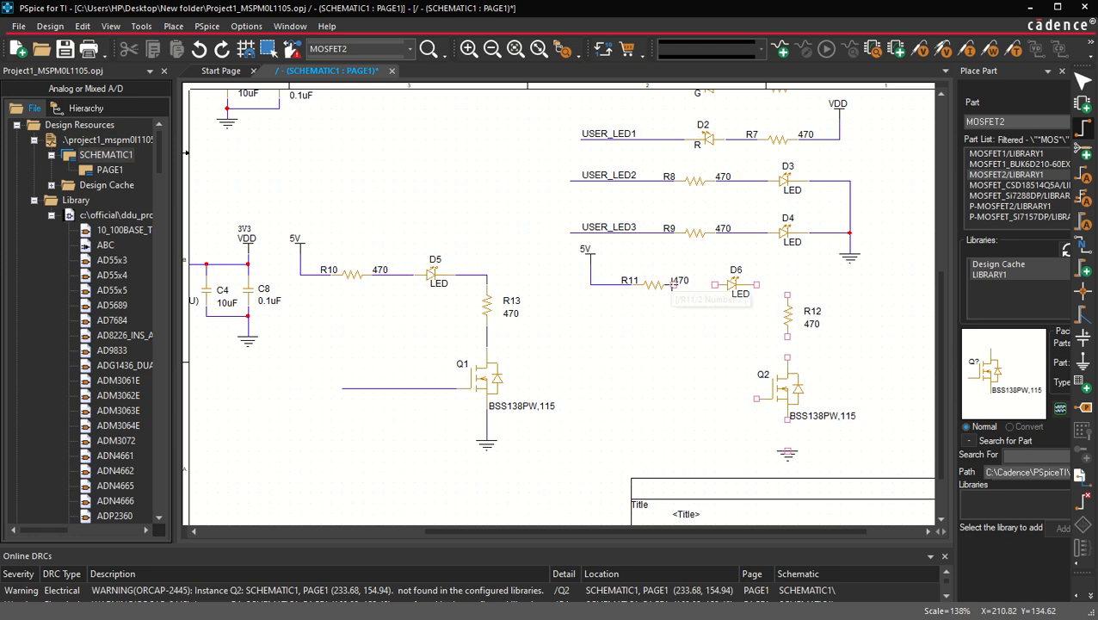
click(715, 284)
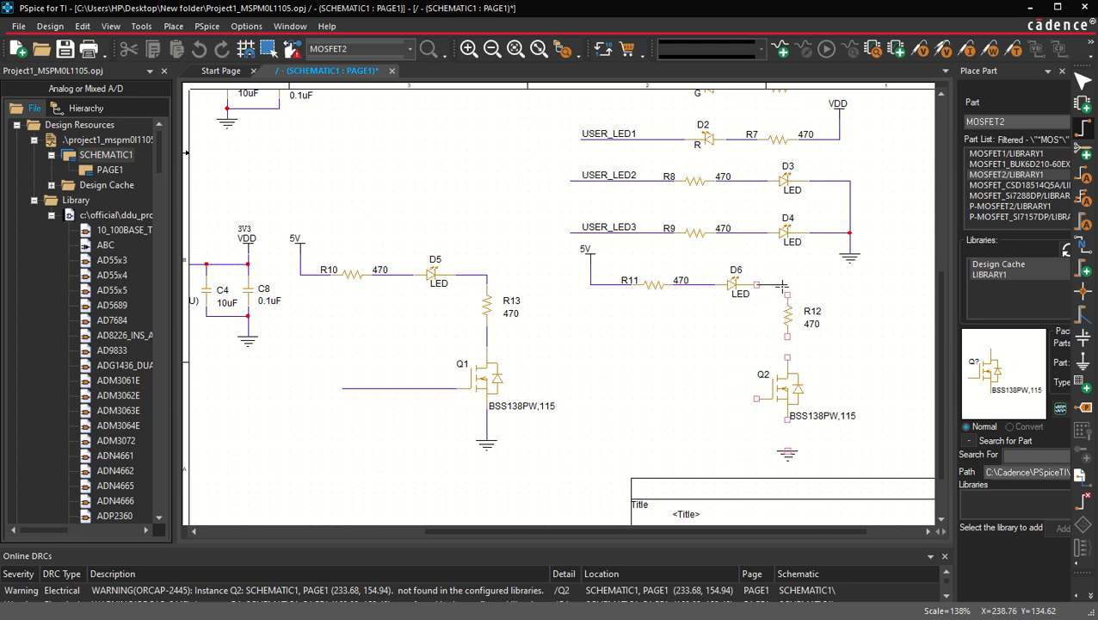
click(788, 298)
click(787, 335)
click(787, 356)
click(787, 419)
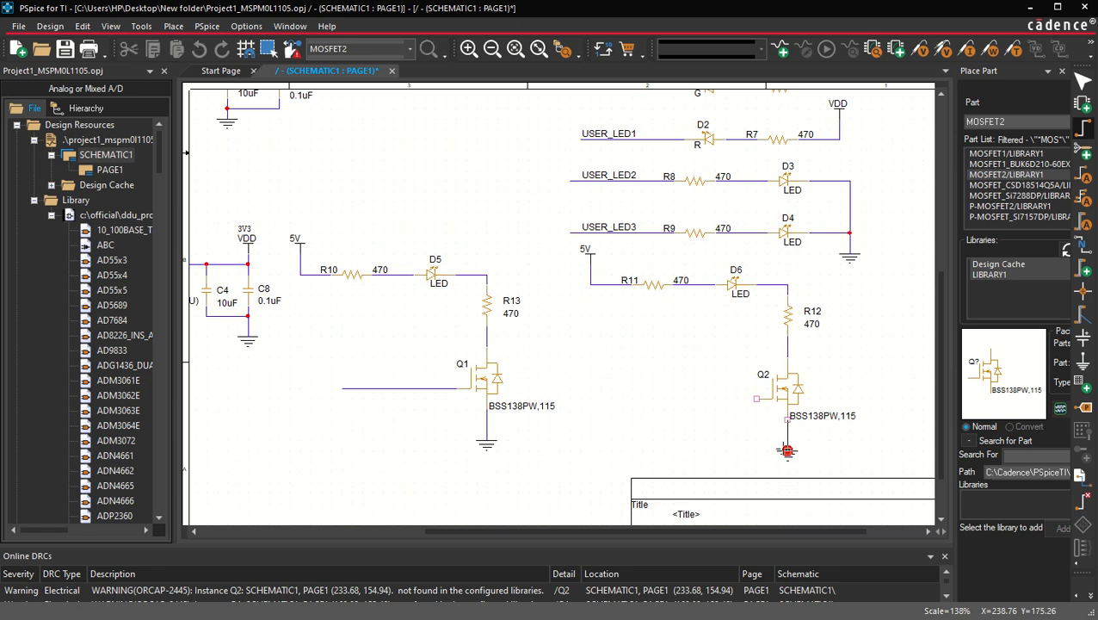
click(787, 450)
click(756, 398)
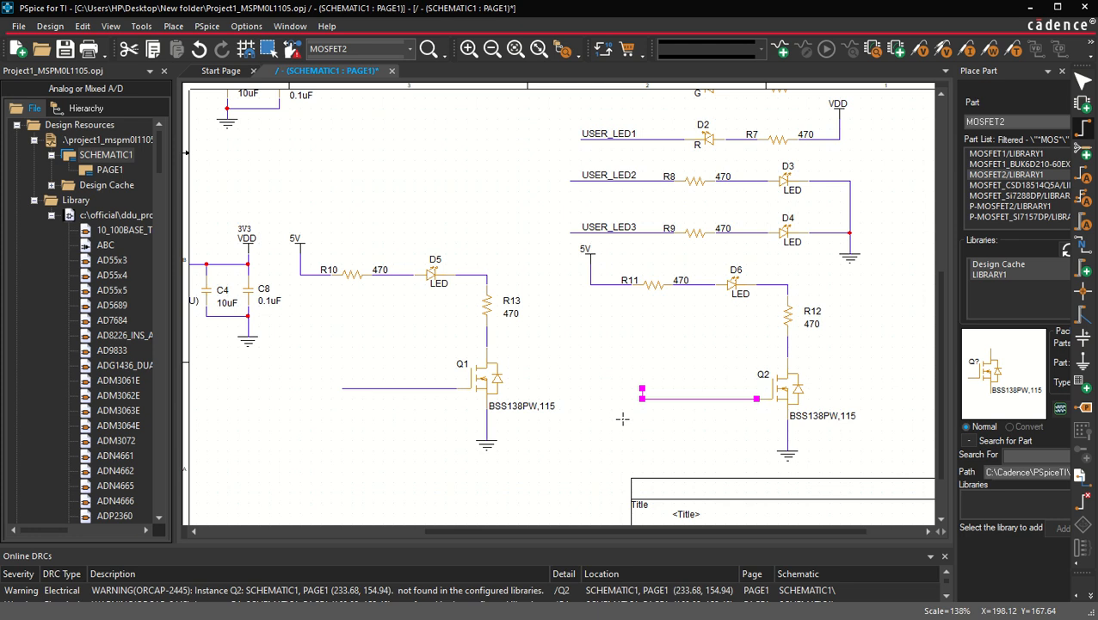
key(Escape)
click(634, 401)
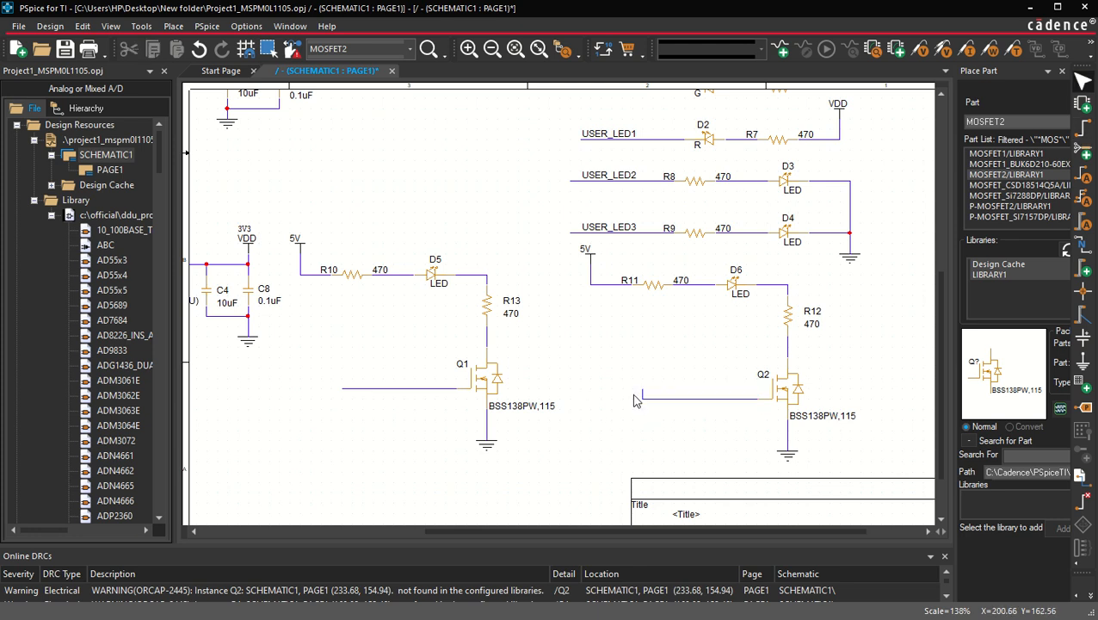
click(640, 398)
key(Delete)
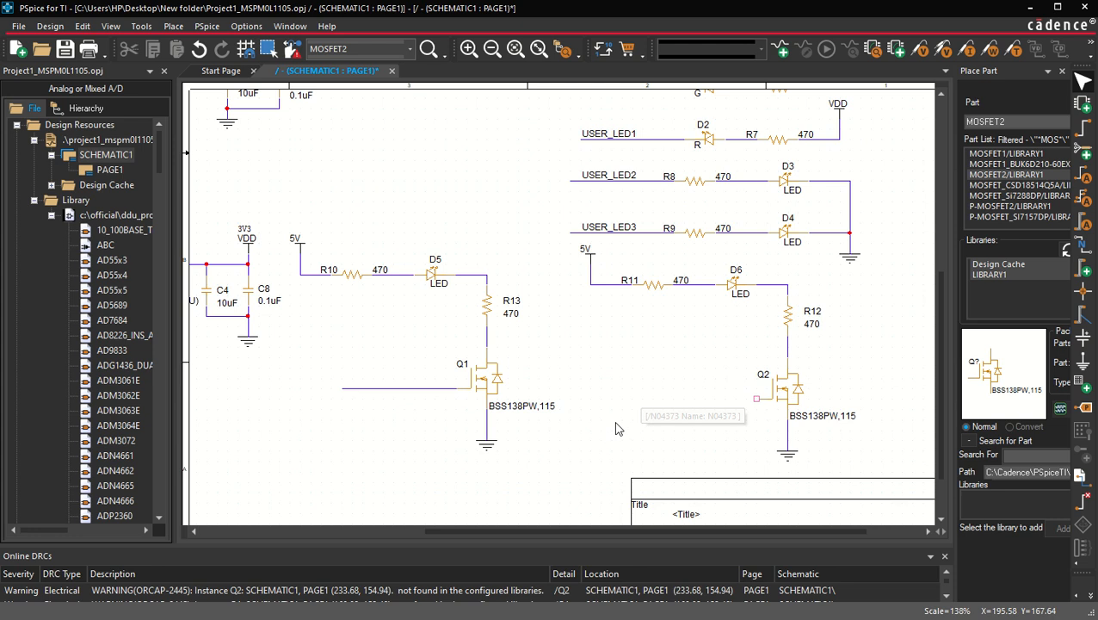
Step: Draw a wire leading left from Q2's gate
key(w)
click(747, 399)
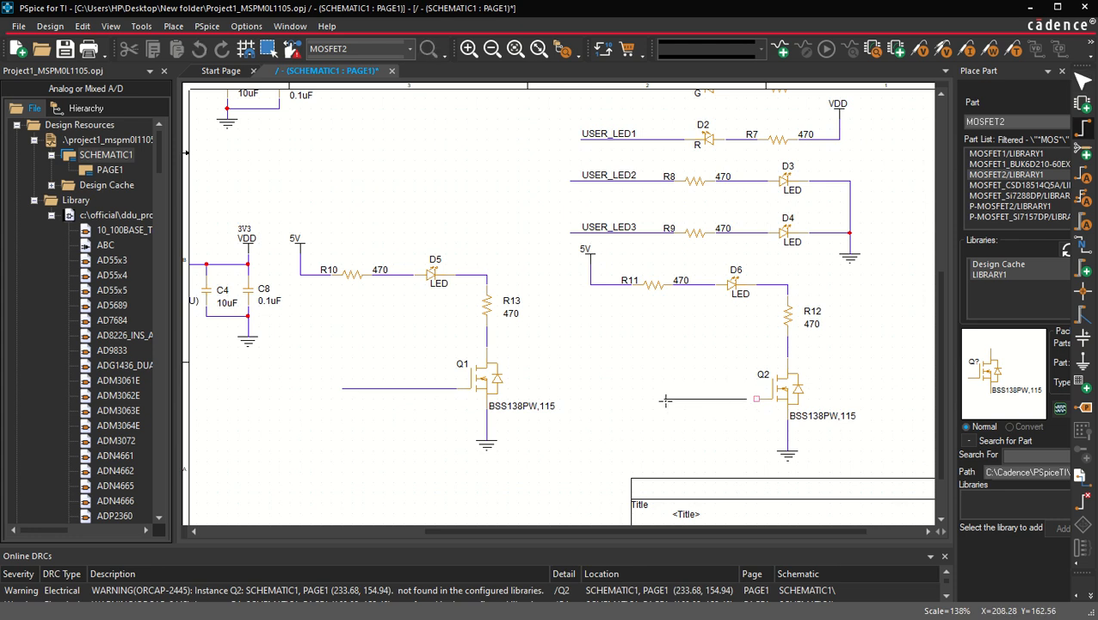
click(663, 399)
key(Escape)
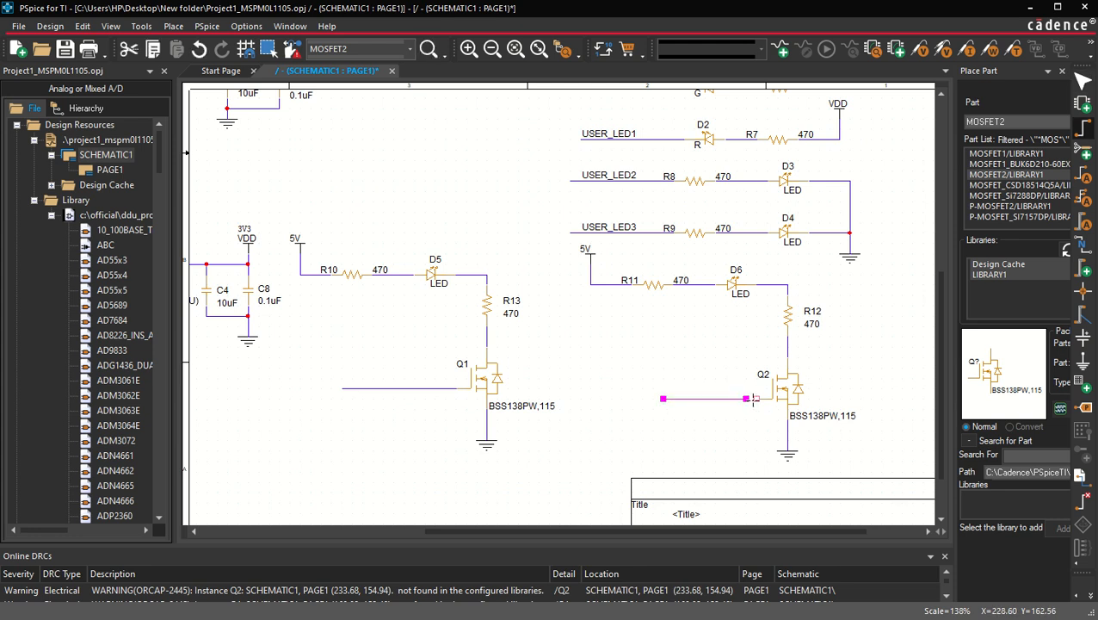
click(756, 399)
click(747, 398)
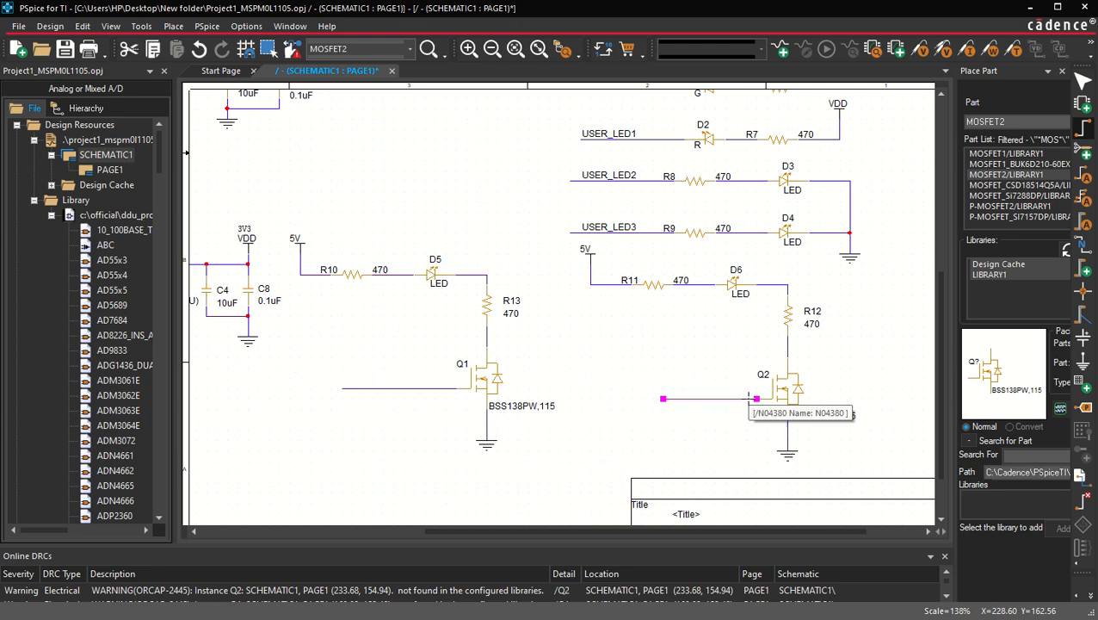
key(Escape)
Step: Label Q1's gate wire with net alias USER_LED4 and Q2's gate wire with USER_LED5
click(370, 390)
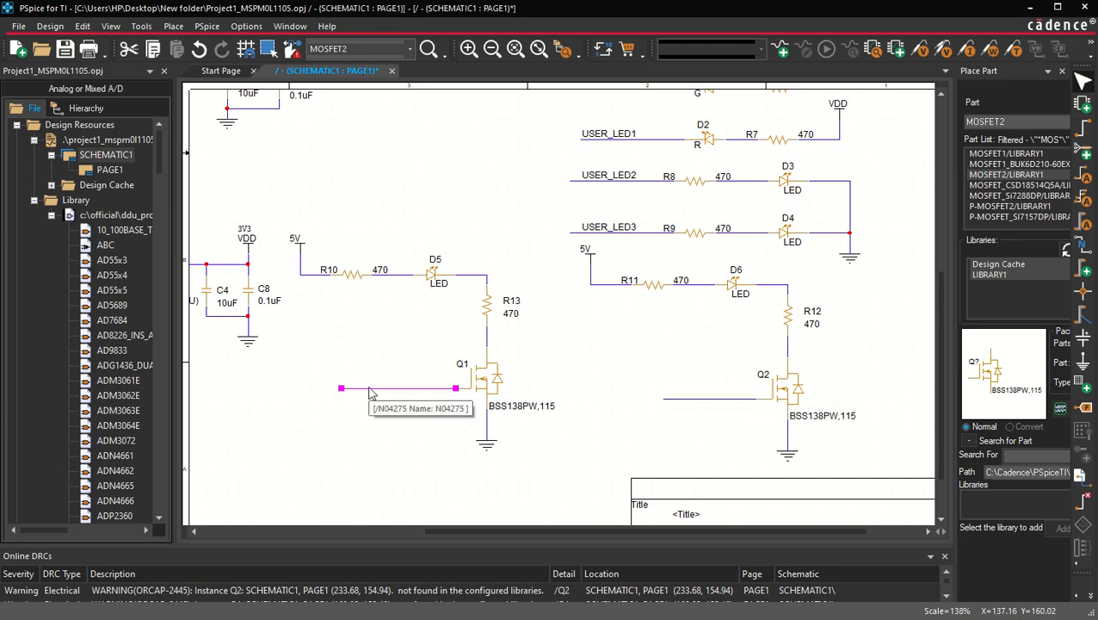
click(410, 239)
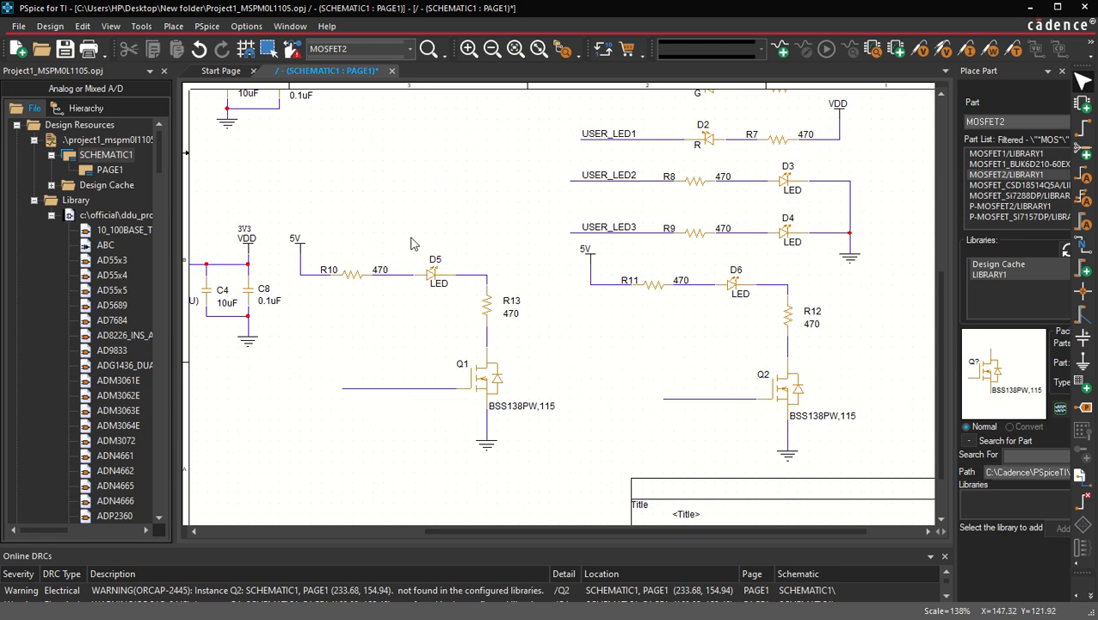
scroll(418, 235, down, 1)
scroll(449, 219, up, 1)
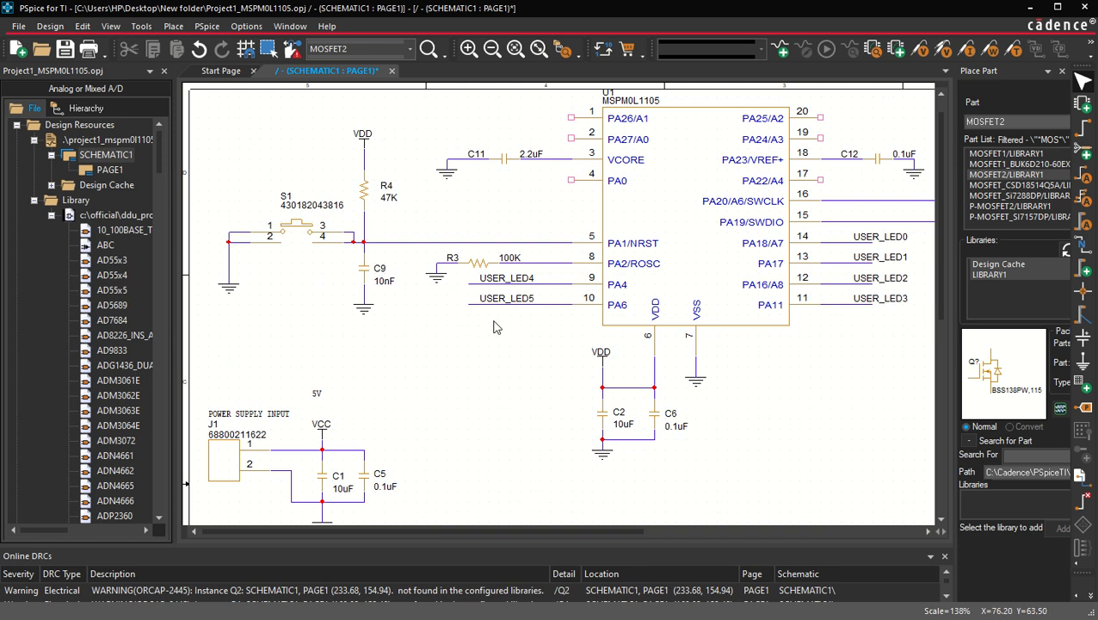
scroll(515, 348, down, 1)
scroll(565, 404, up, 1)
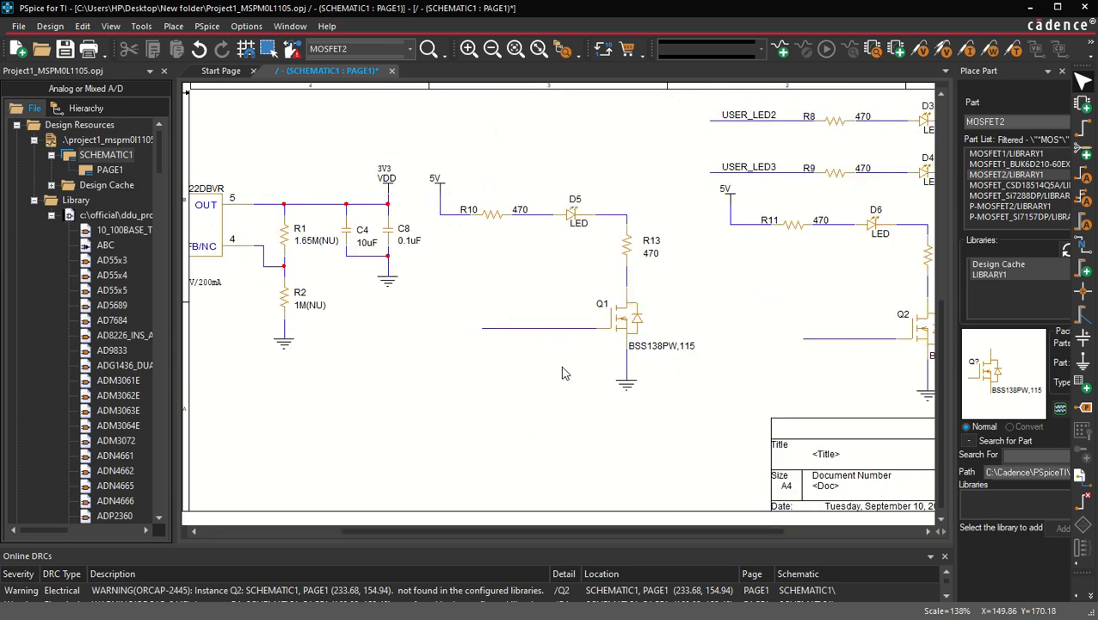
click(524, 328)
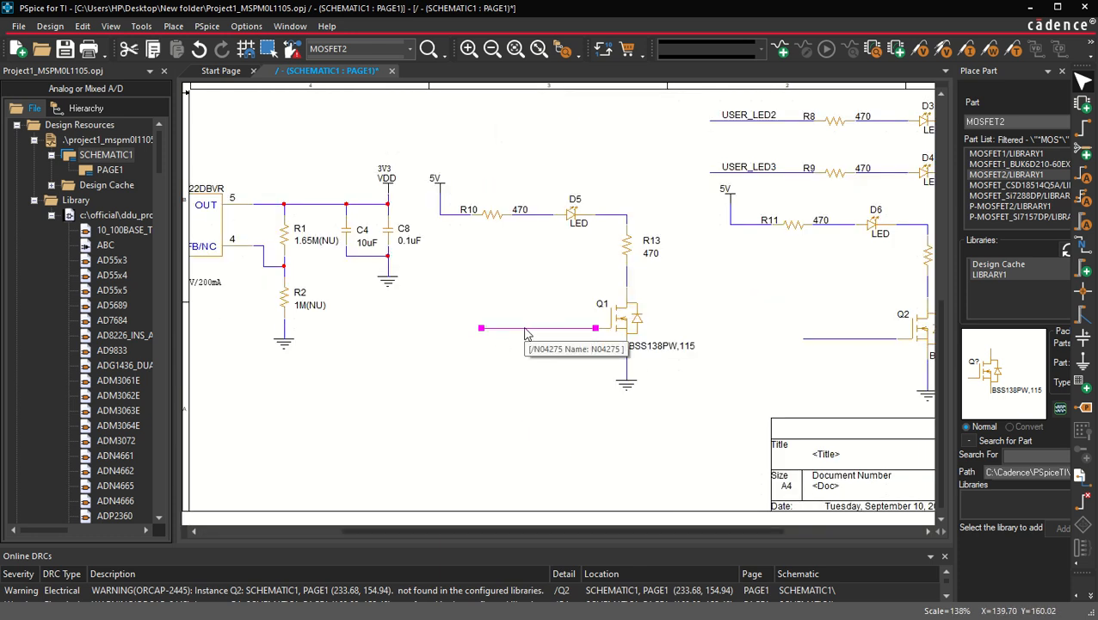
text(nUSER)
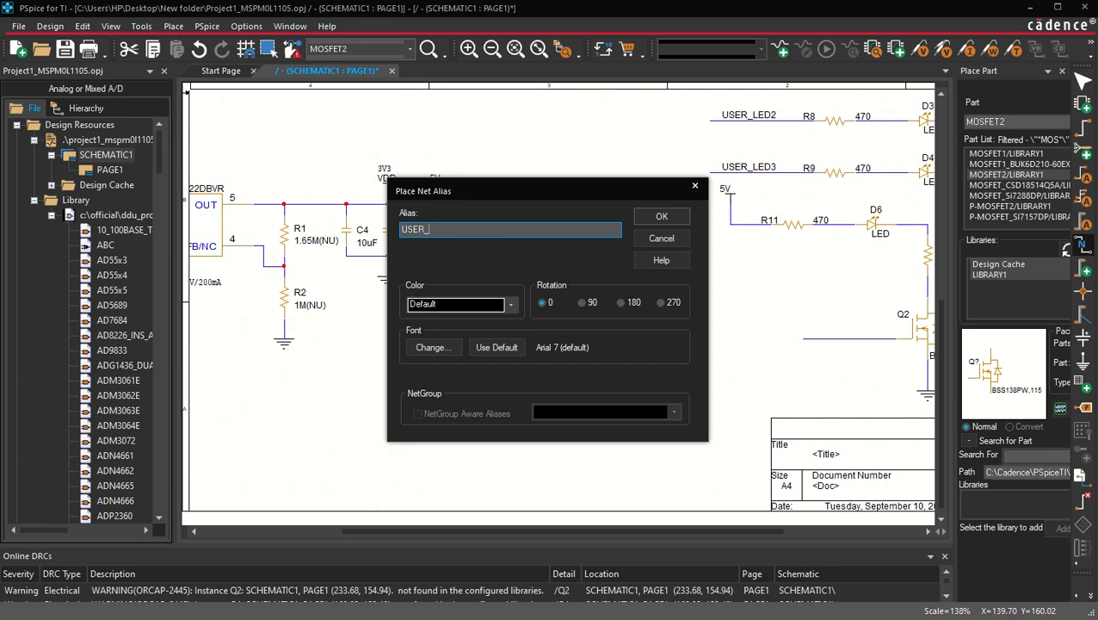
text(_LED4)
key(Return)
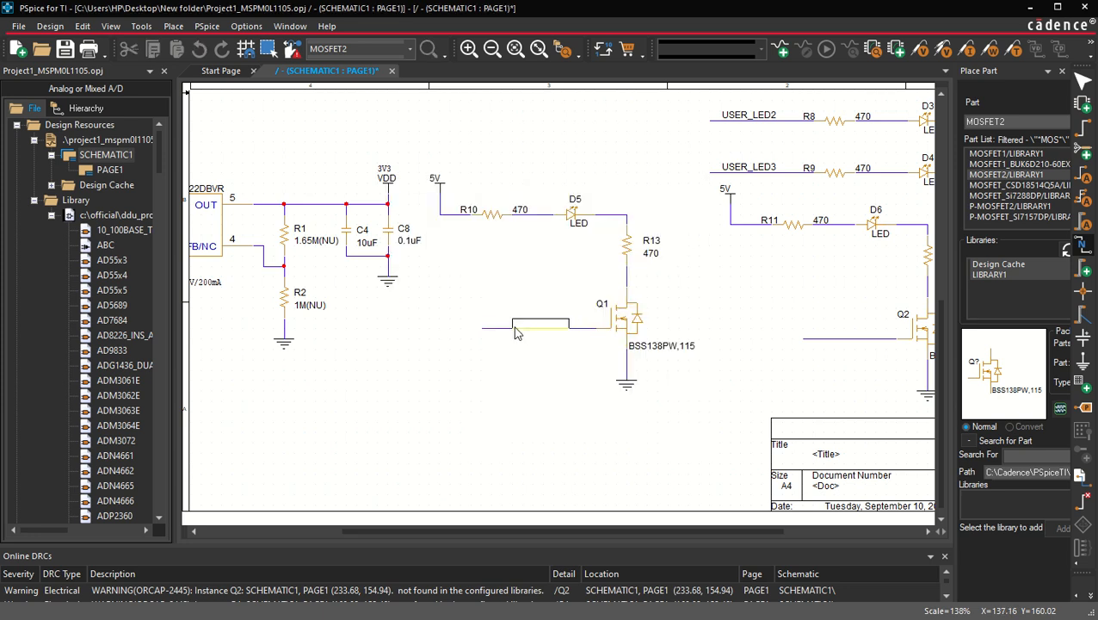
click(486, 331)
click(810, 340)
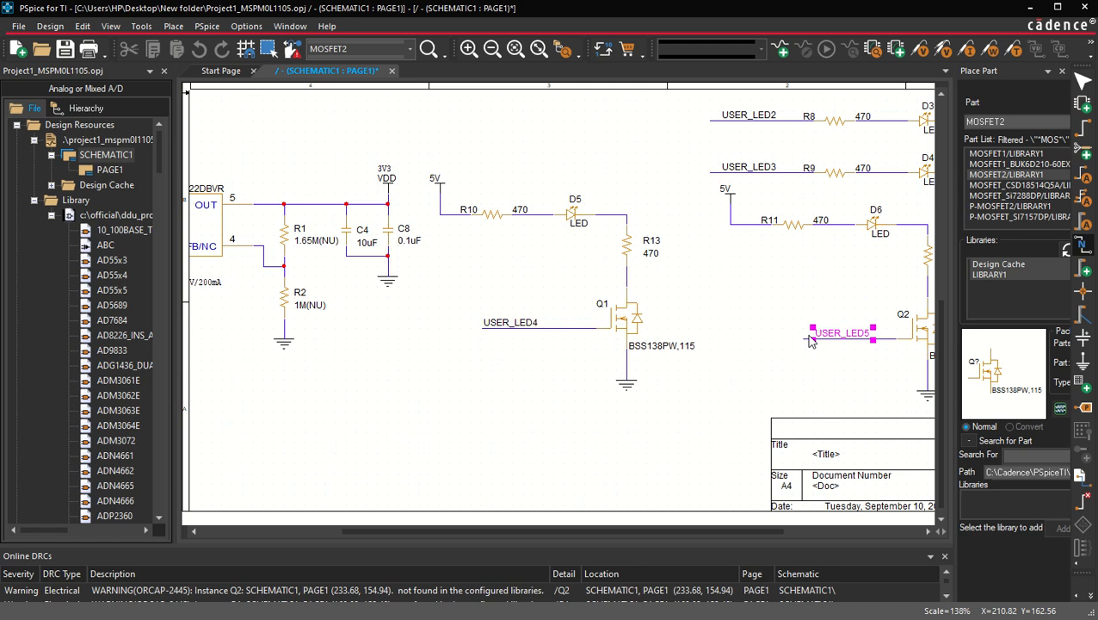
click(805, 373)
Step: Save the project
scroll(805, 372, down, 1)
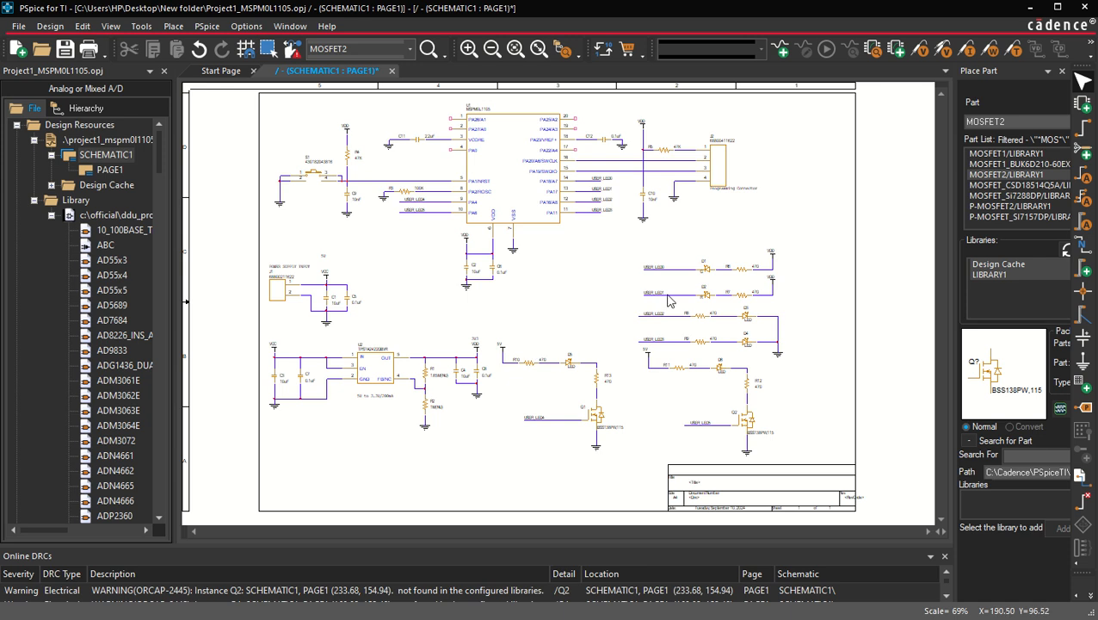
scroll(757, 301, up, 1)
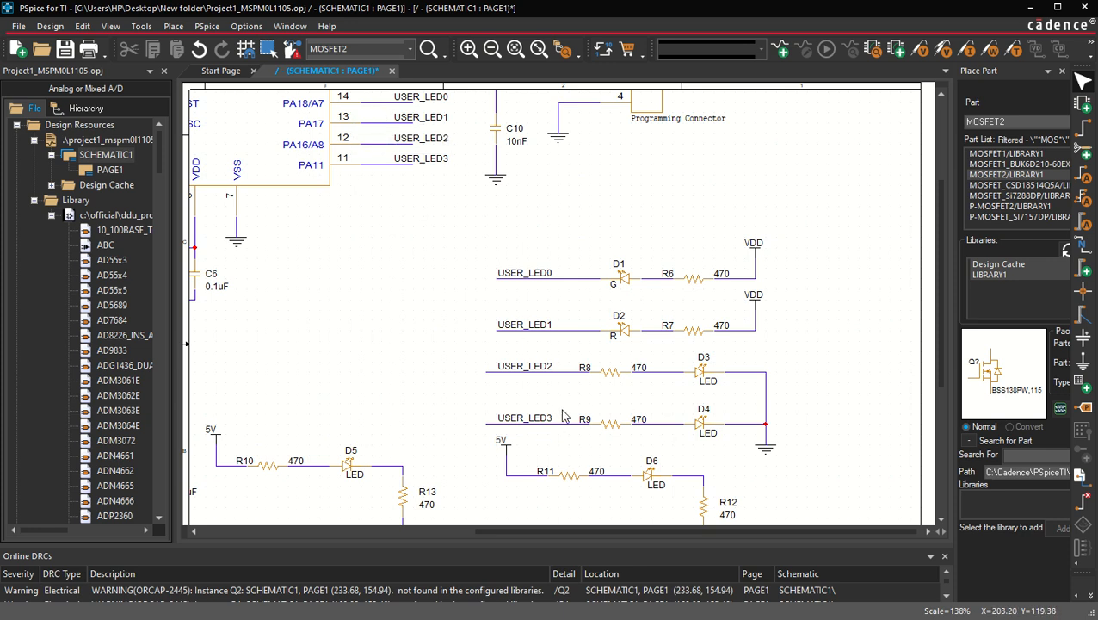
scroll(540, 402, down, 5)
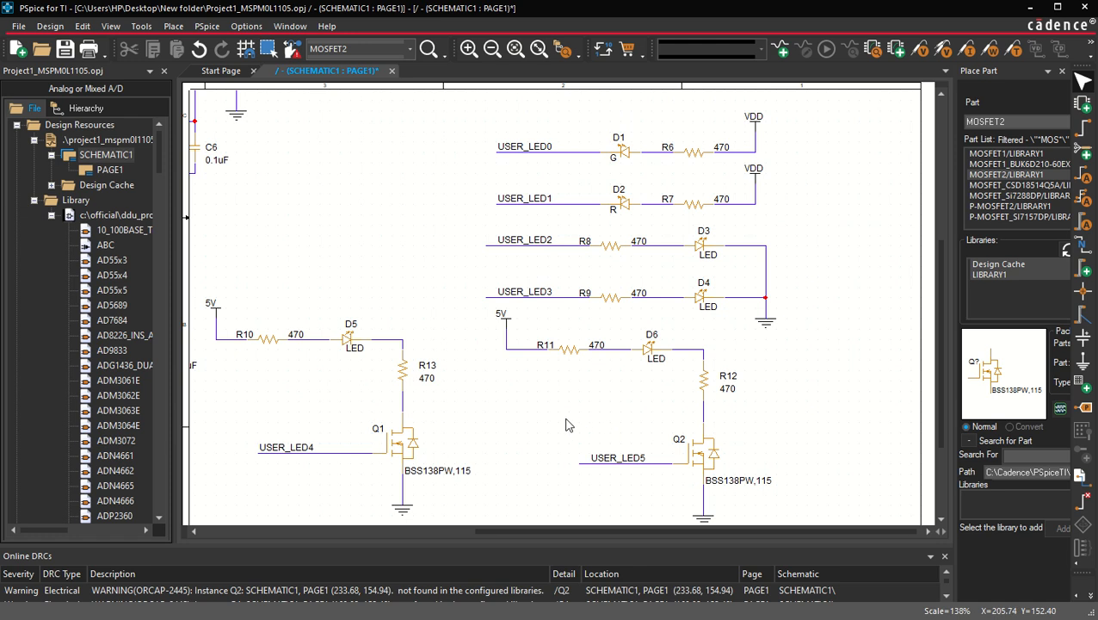
key(o)
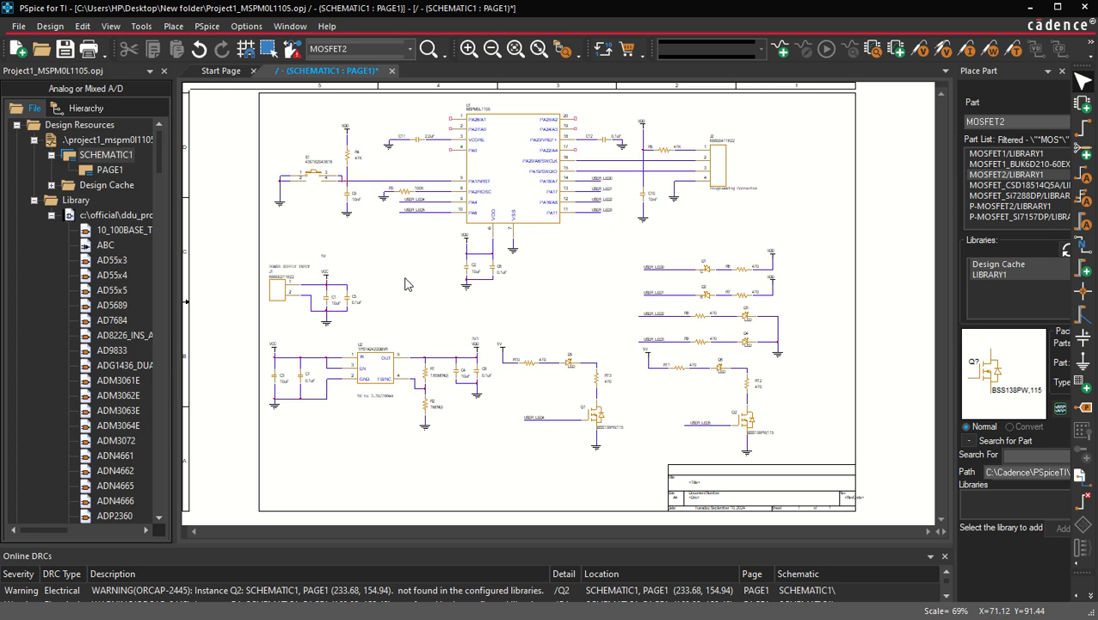
click(65, 49)
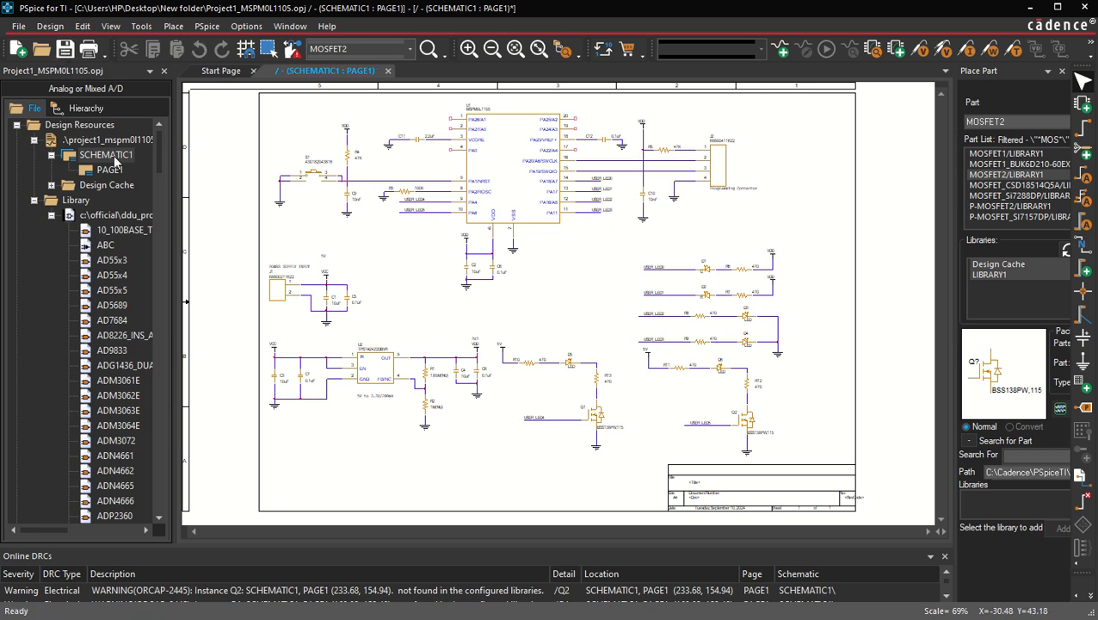
Step: Select the schematic in the project tree and print it to the Microsoft Print to PDF printer
click(66, 69)
click(105, 154)
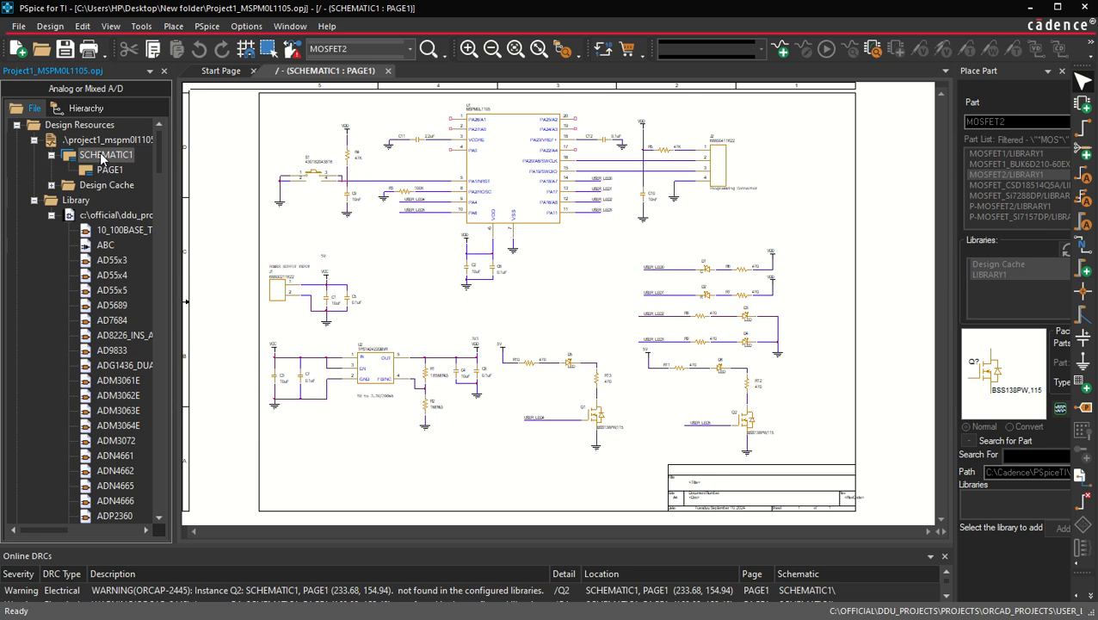
click(89, 49)
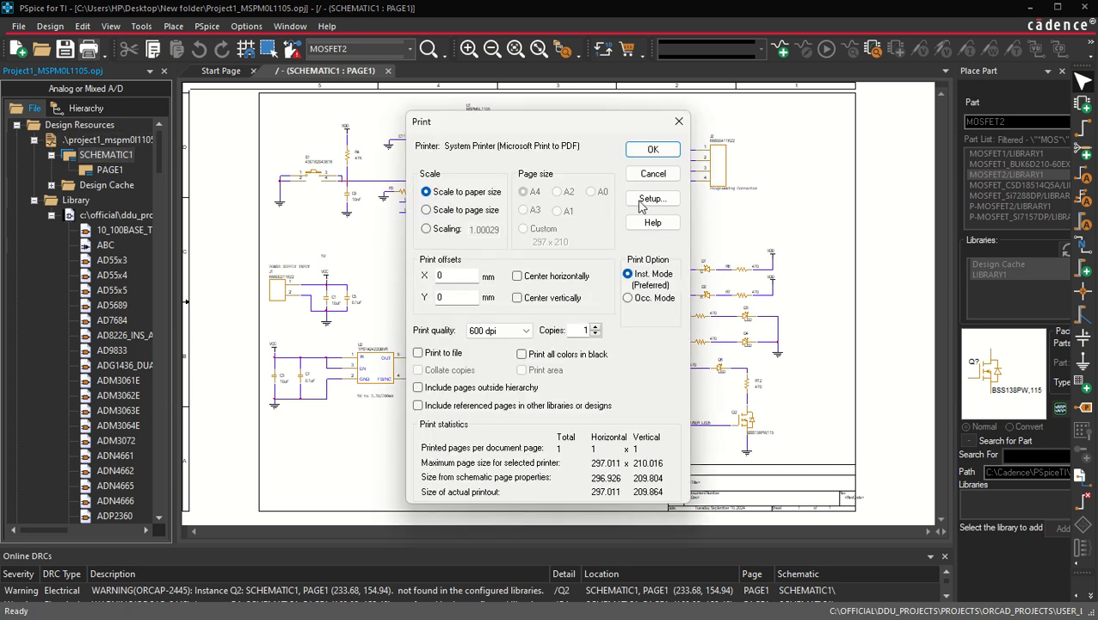
click(653, 151)
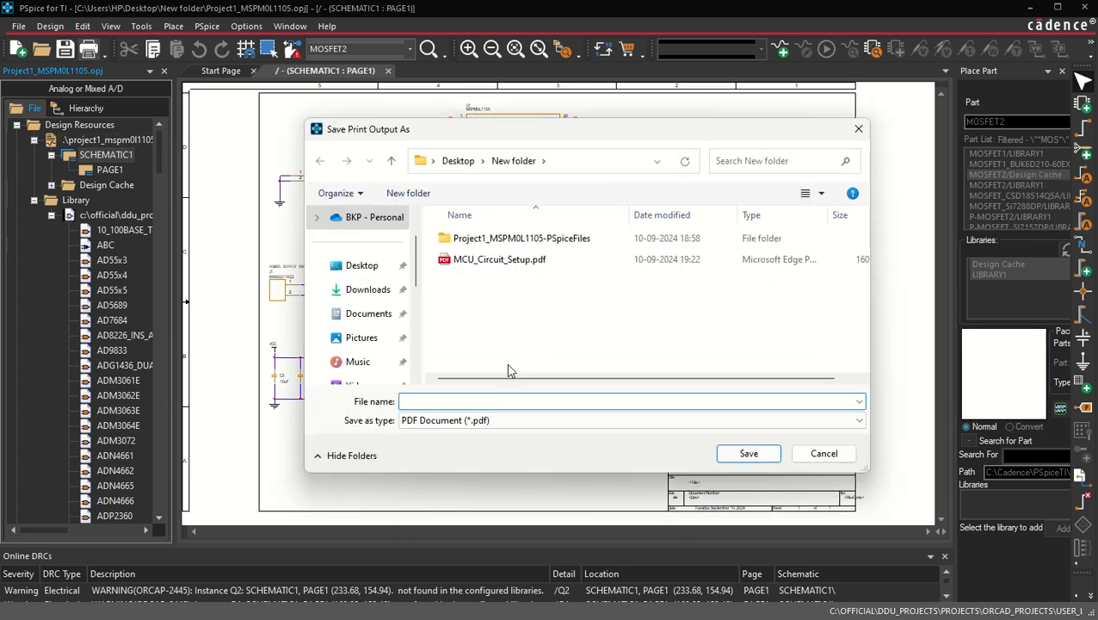
Step: Save the print output as MCU_Circuit_LED.pdf in the New folder on the Desktop
click(495, 260)
click(456, 401)
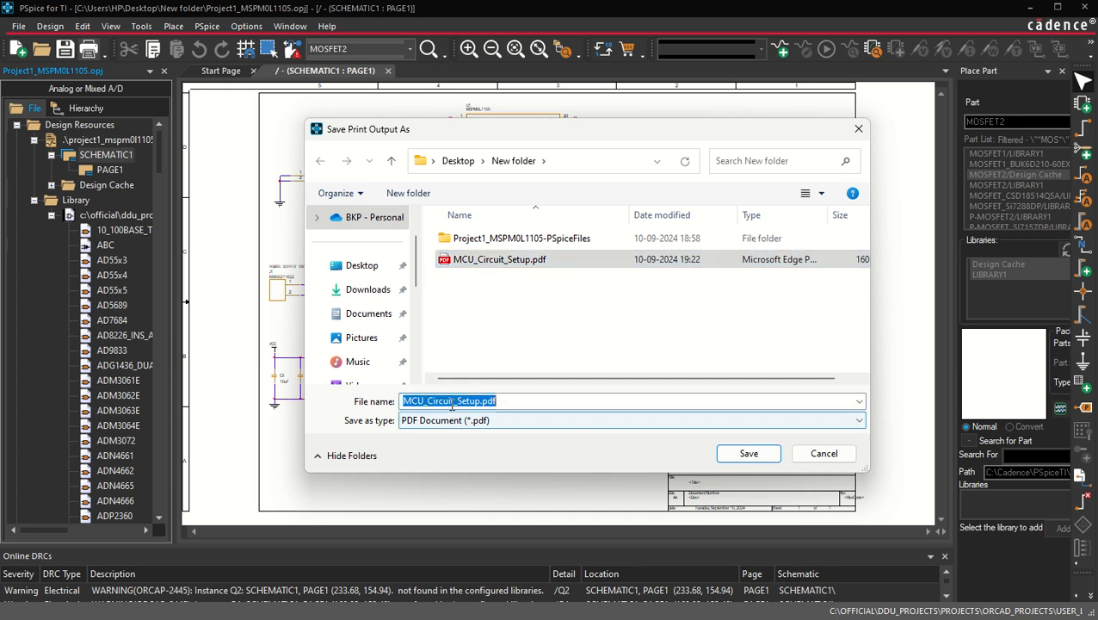
click(456, 401)
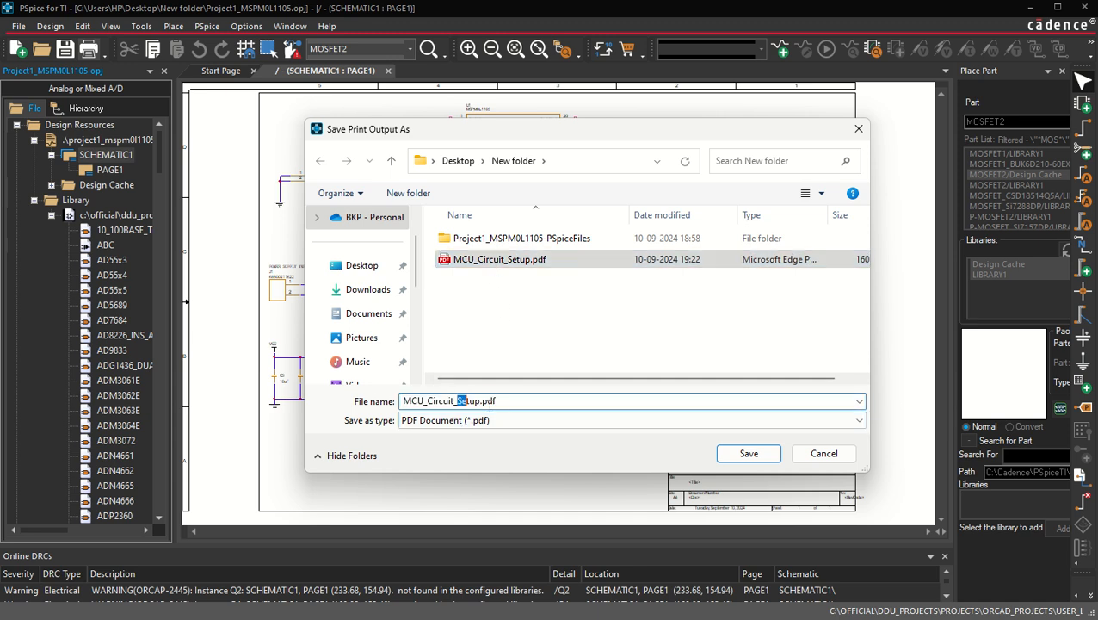
key(BackSpace)
text(LED)
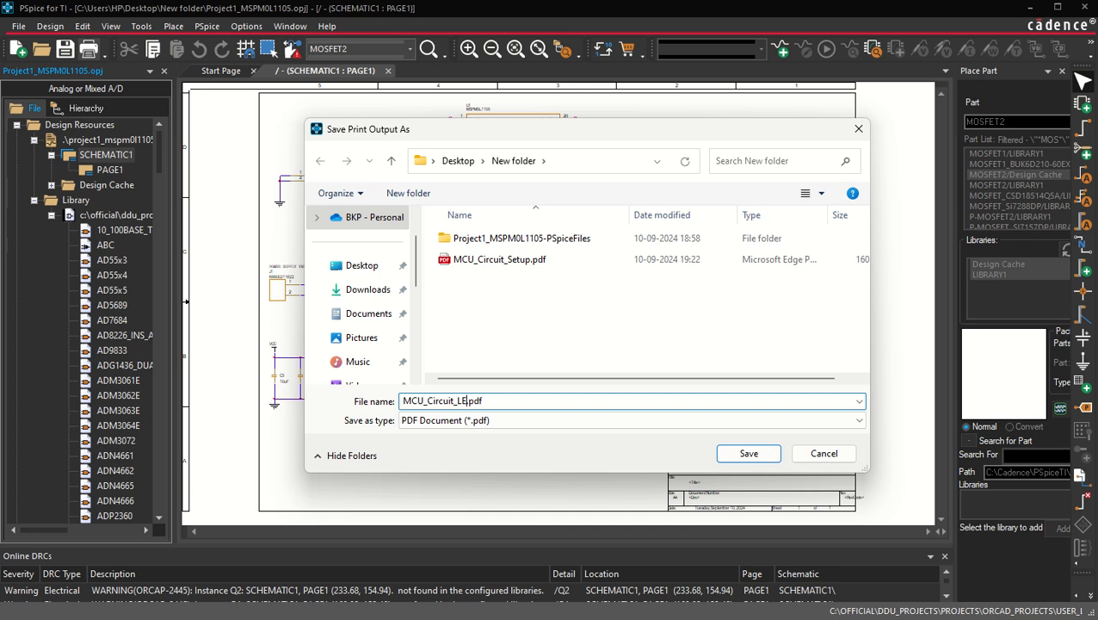
key(Return)
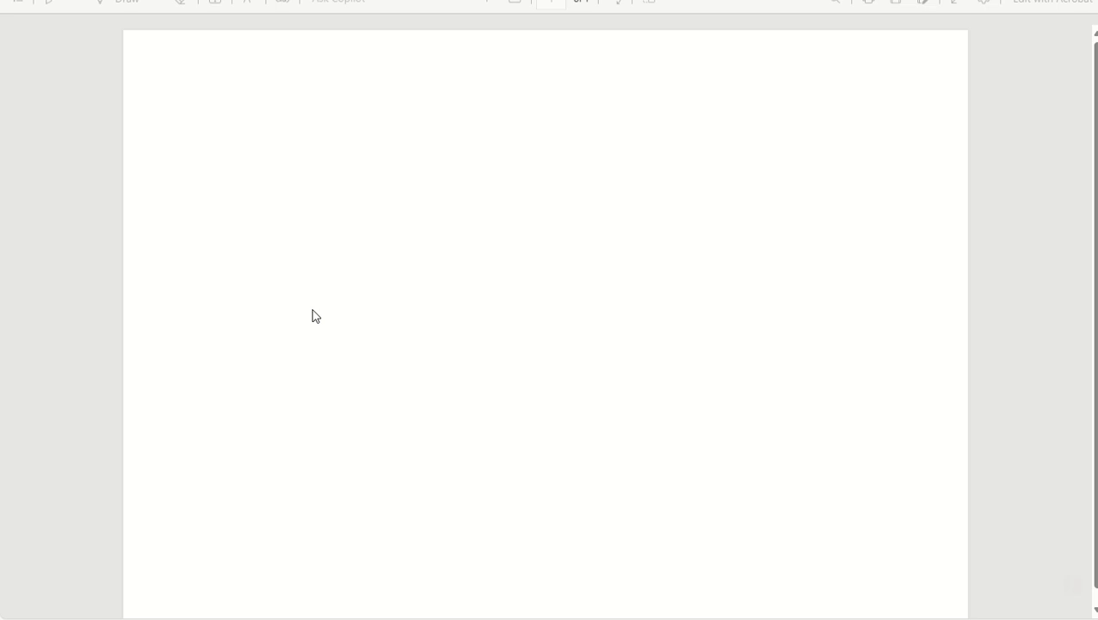
Step: Examine the exported schematic PDF by fitting the page and zooming in and out across its circuits
click(514, 9)
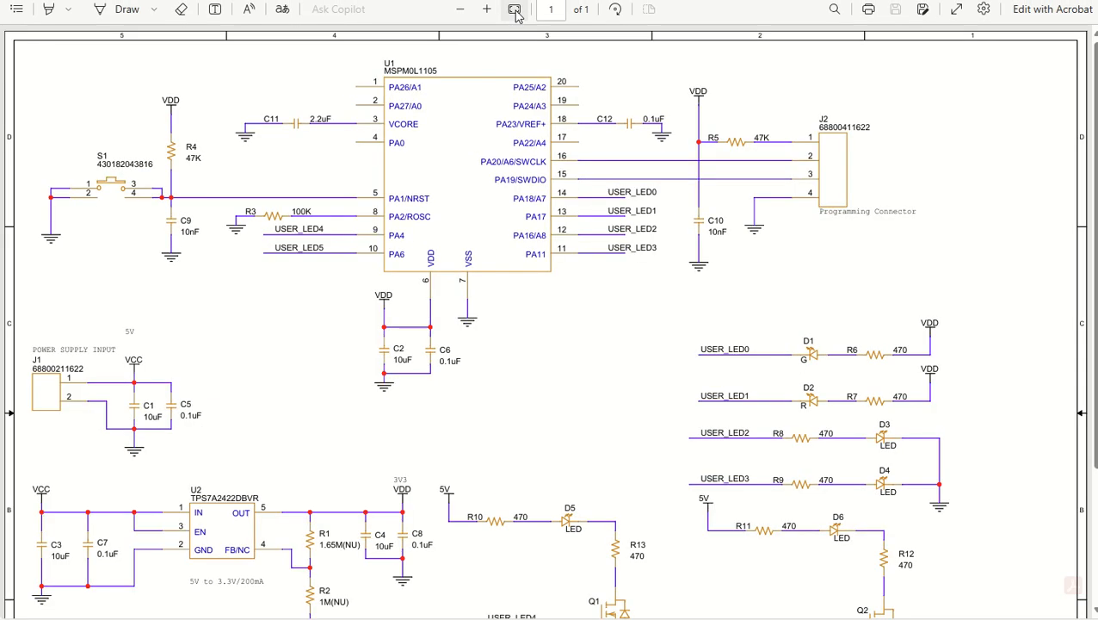
scroll(615, 327, down, 3)
scroll(615, 327, up, 2)
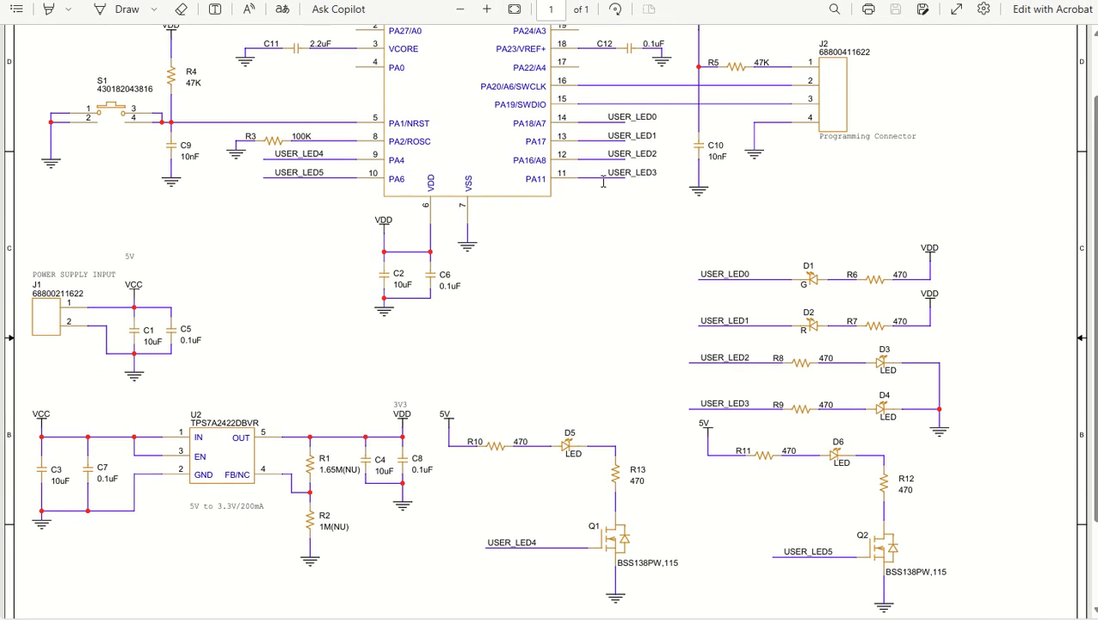
scroll(643, 127, up, 2)
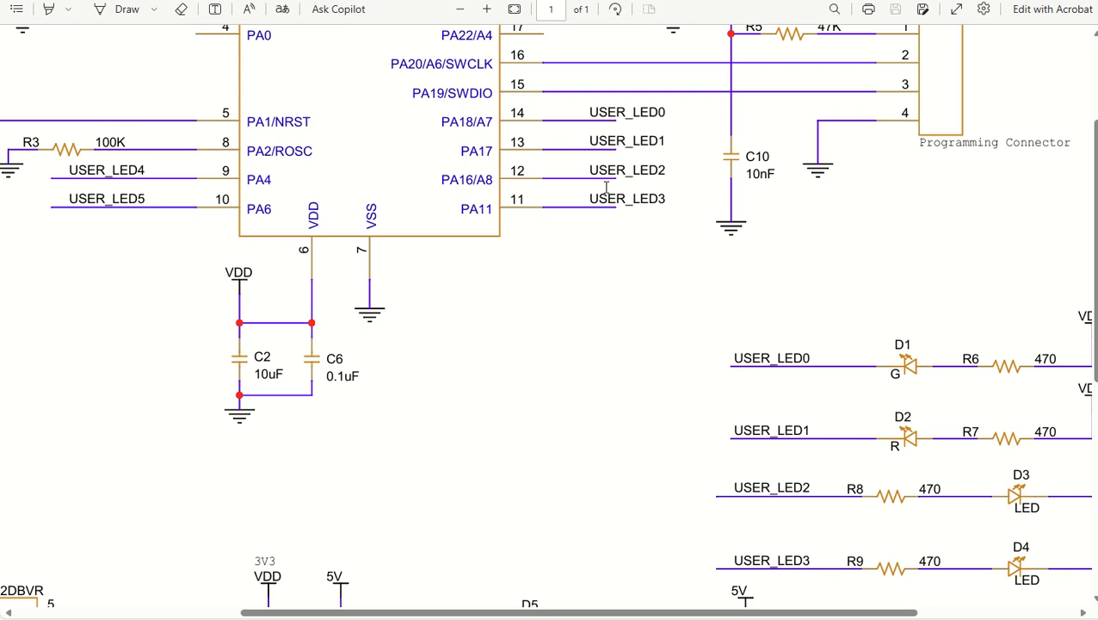
scroll(549, 395, down, 2)
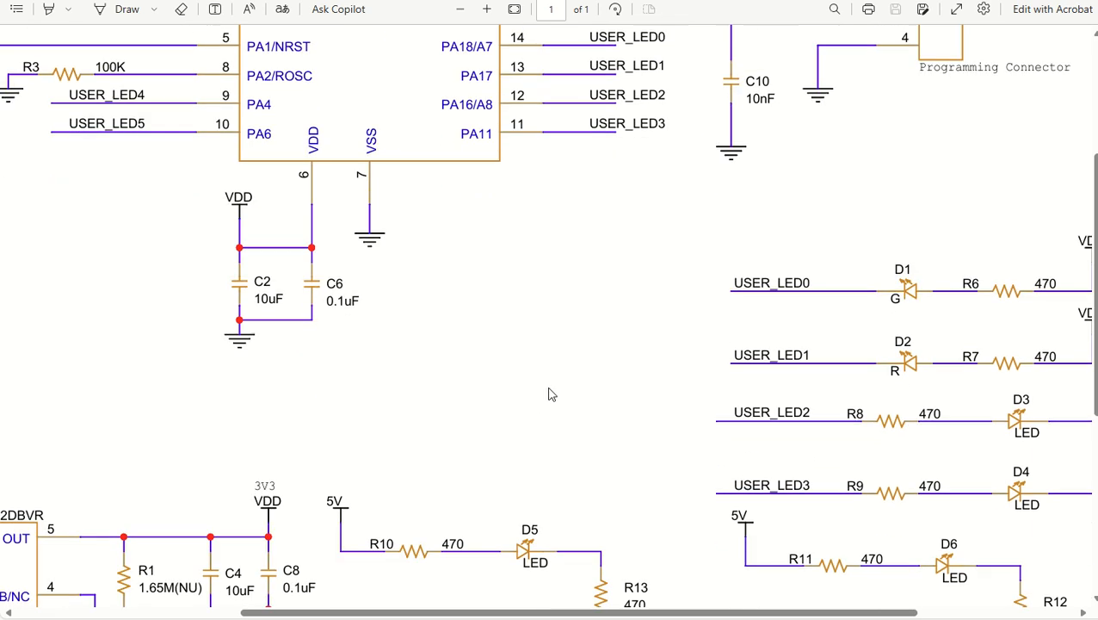
scroll(695, 479, down, 3)
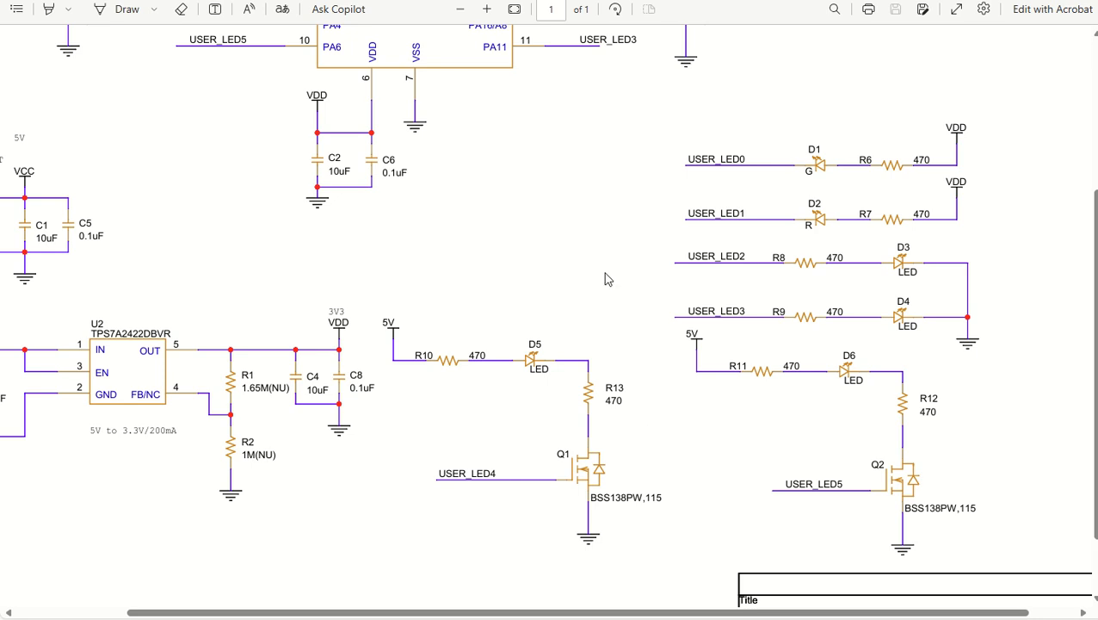
scroll(608, 278, down, 2)
scroll(608, 278, up, 2)
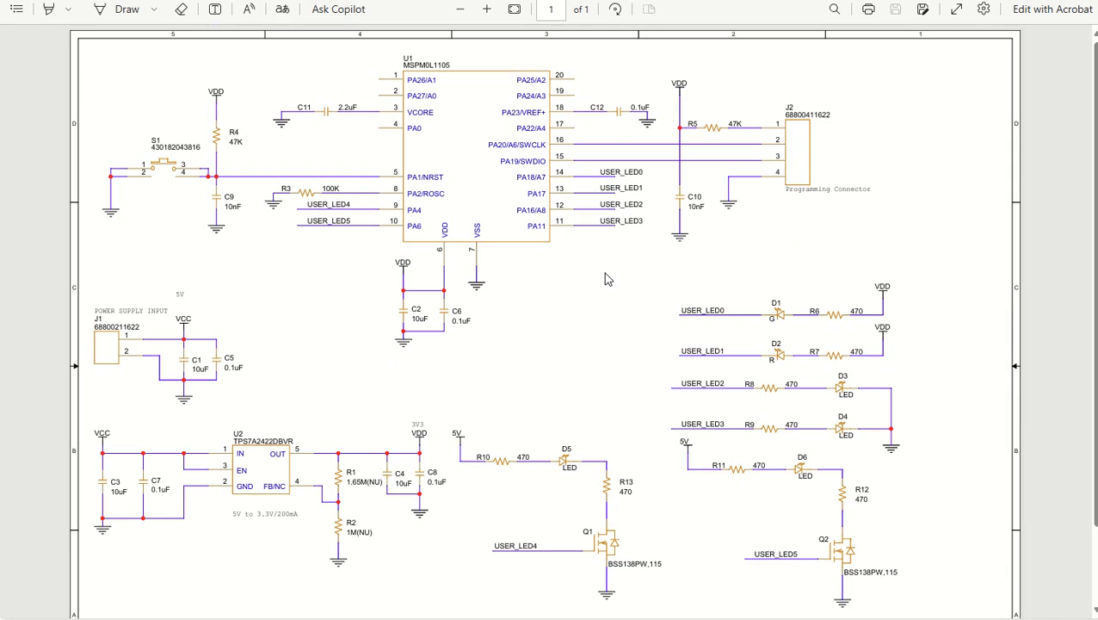